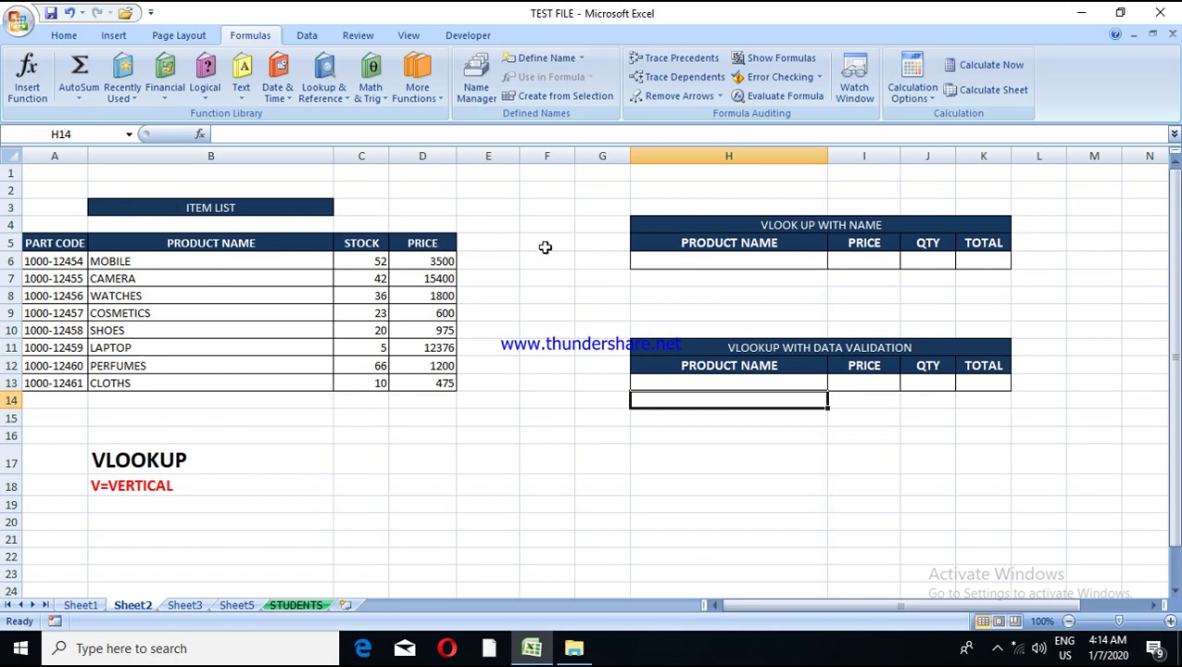
Step: Enter MOBILE in H6 and a price of 3500 in I6
{"action": "left_click", "coordinate": [738, 263]}
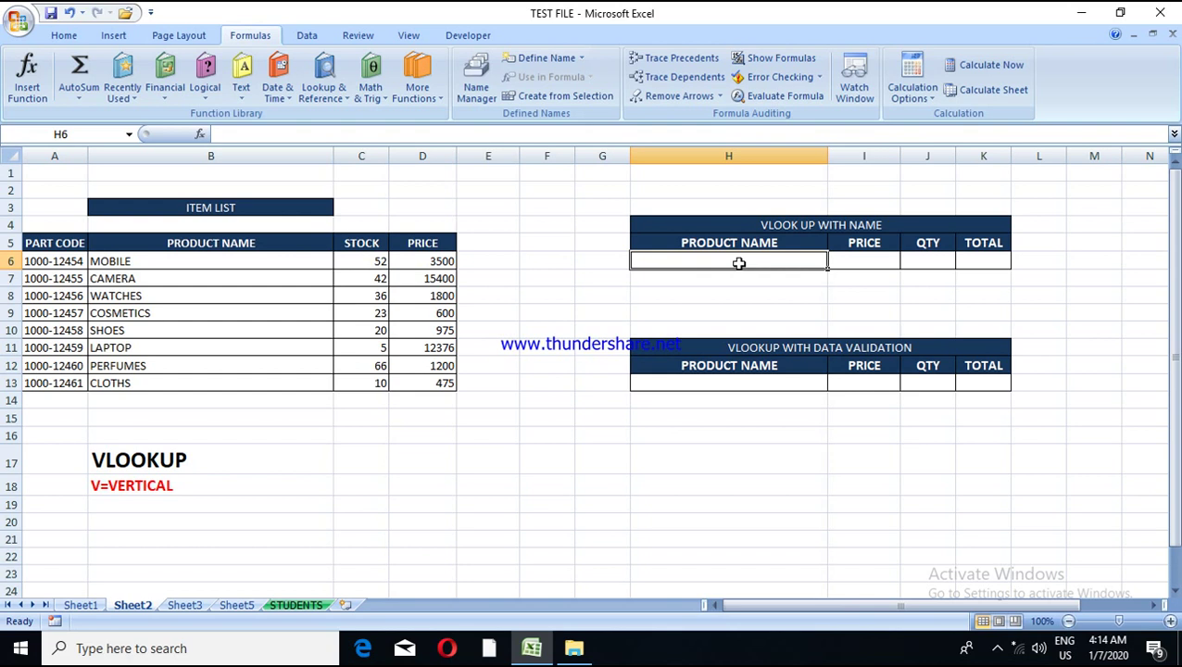
{"action": "type", "text": "MOBILE"}
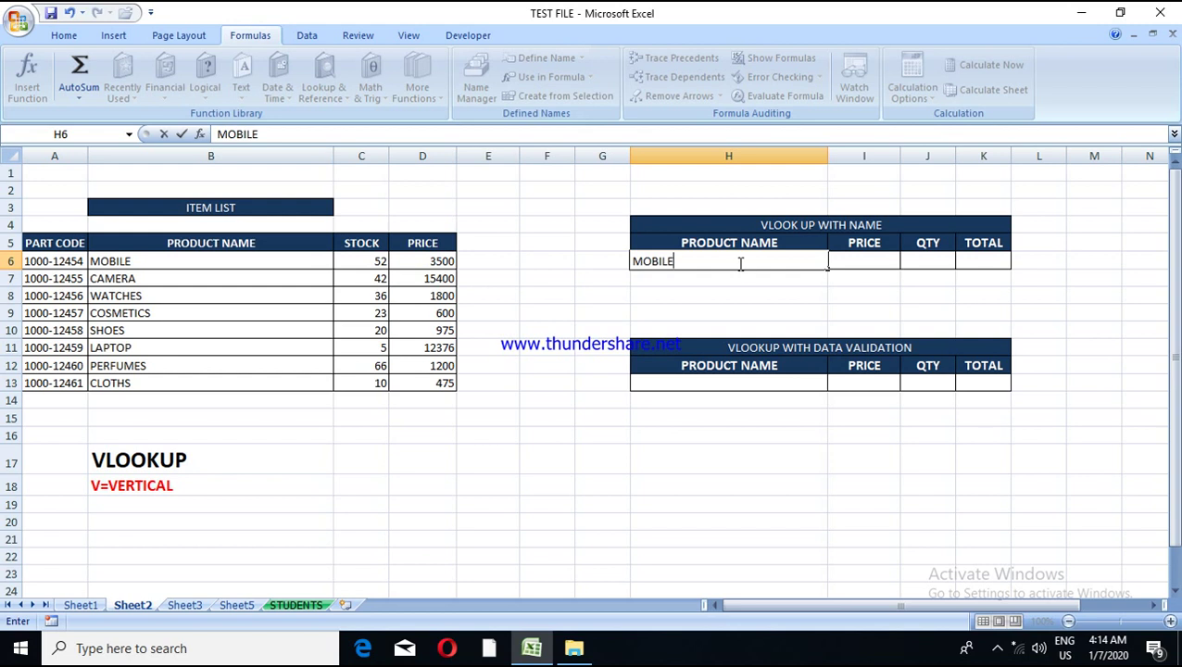
{"action": "left_click", "coordinate": [841, 261]}
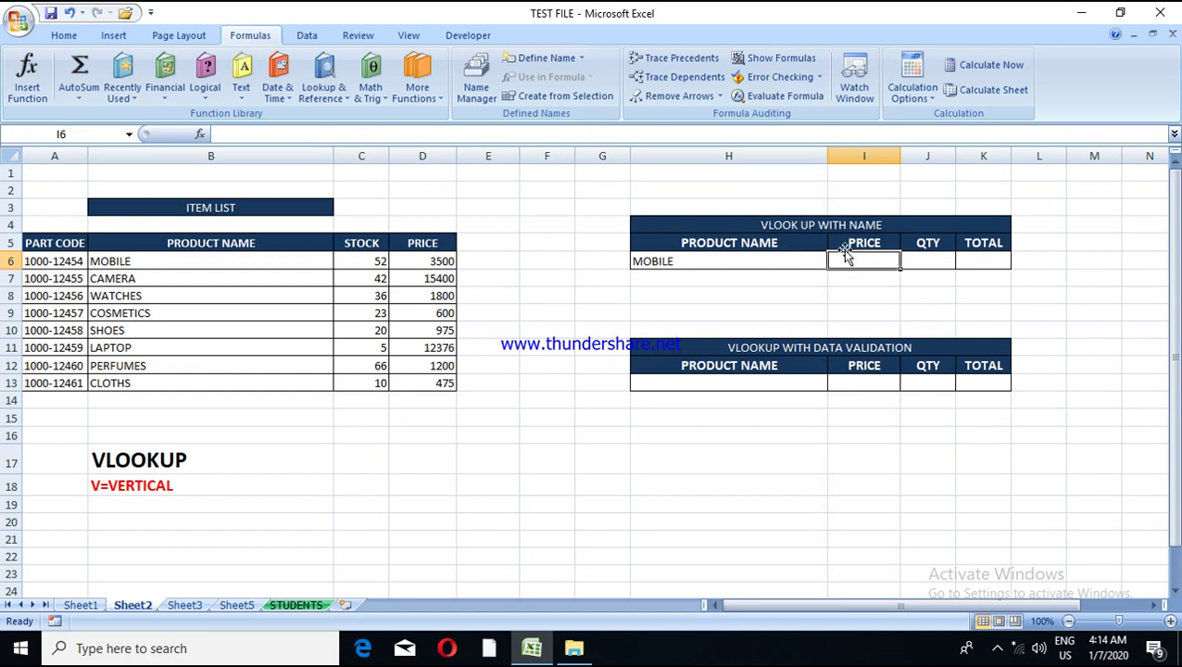
{"action": "type", "text": "3500"}
{"action": "key", "text": "Return"}
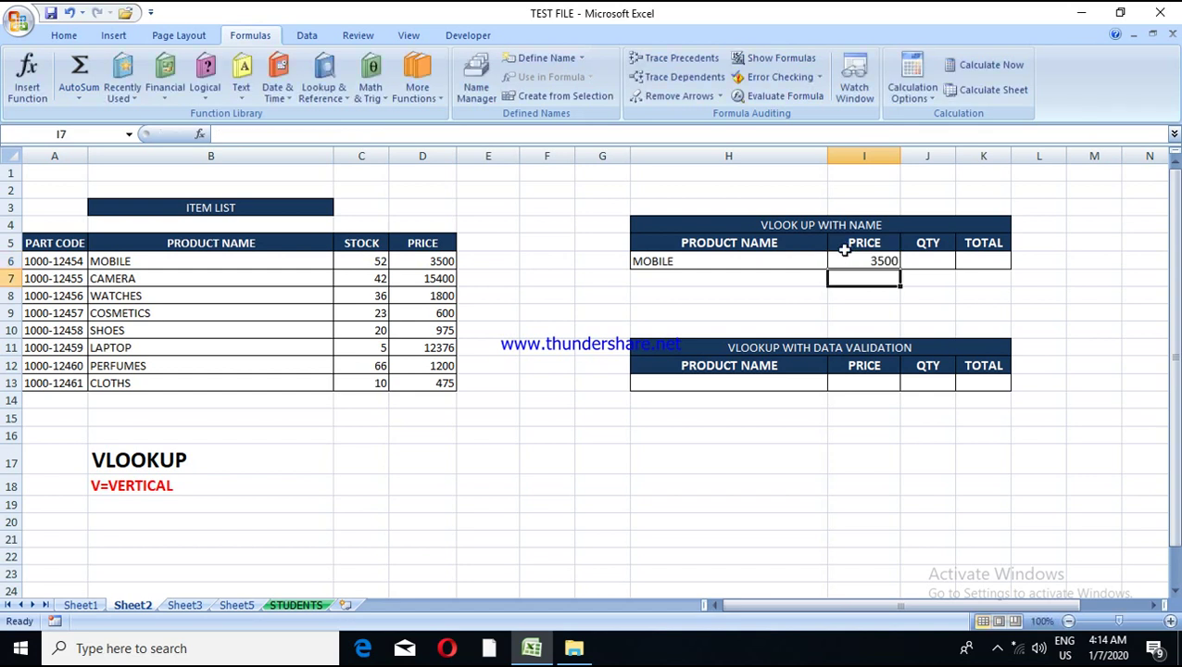
Step: Start a =VLOOKUP( formula in I6 to replace the typed 3500 price
{"action": "left_click", "coordinate": [824, 257]}
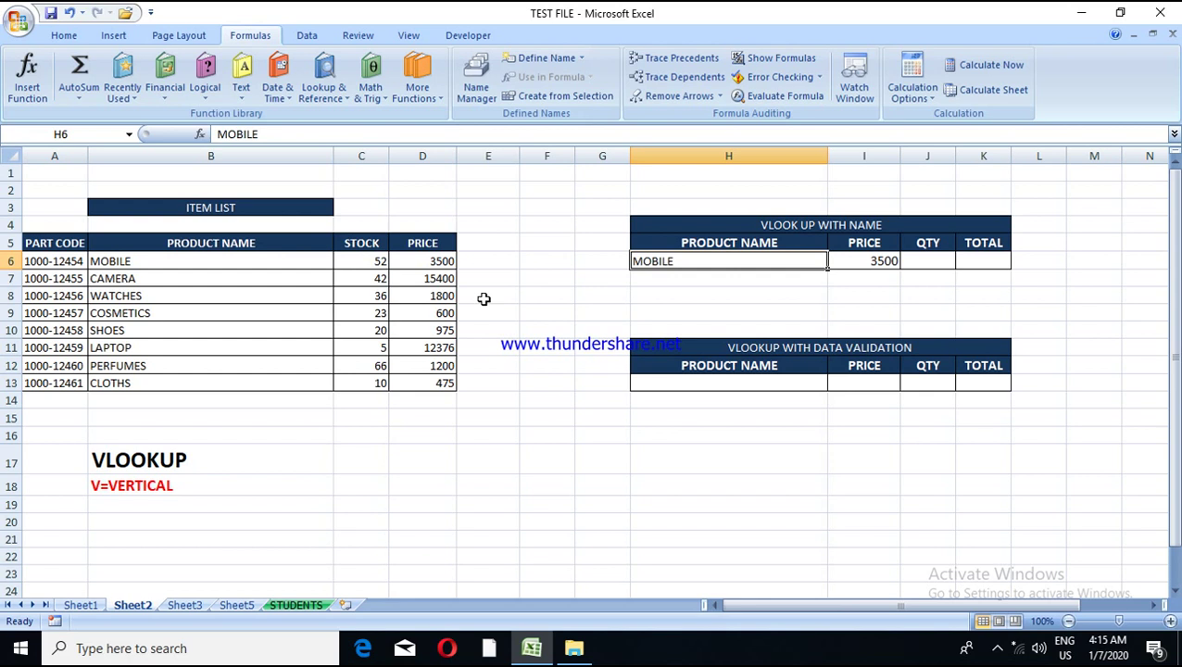
{"action": "left_click", "coordinate": [863, 258]}
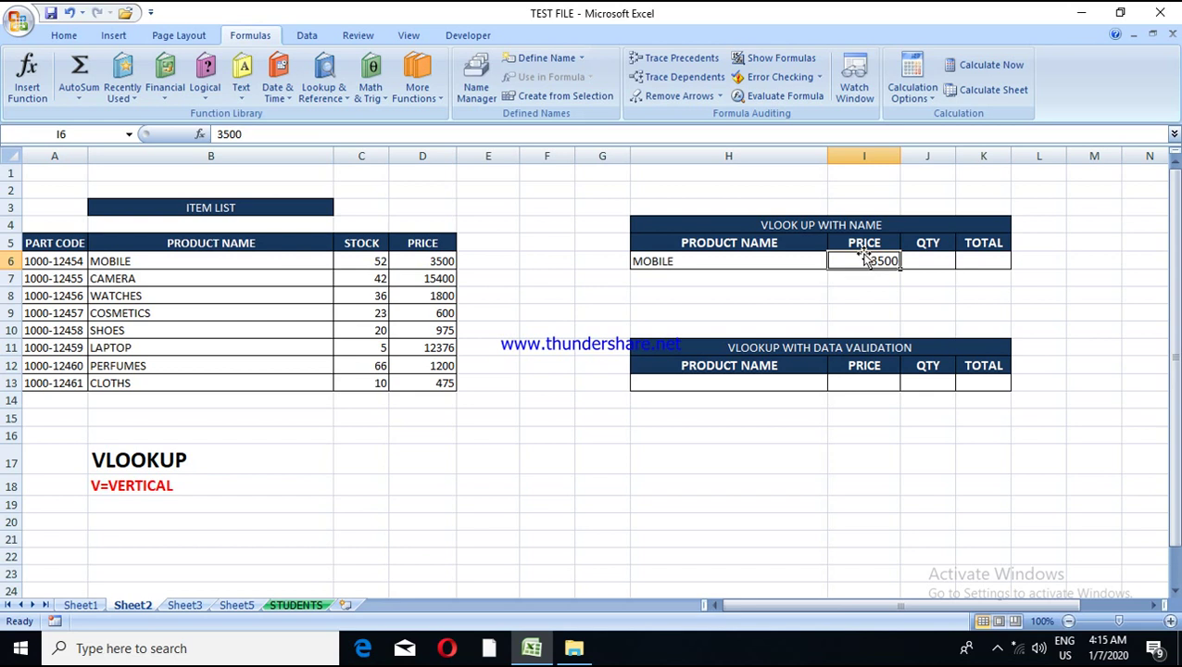
{"action": "type", "text": "="}
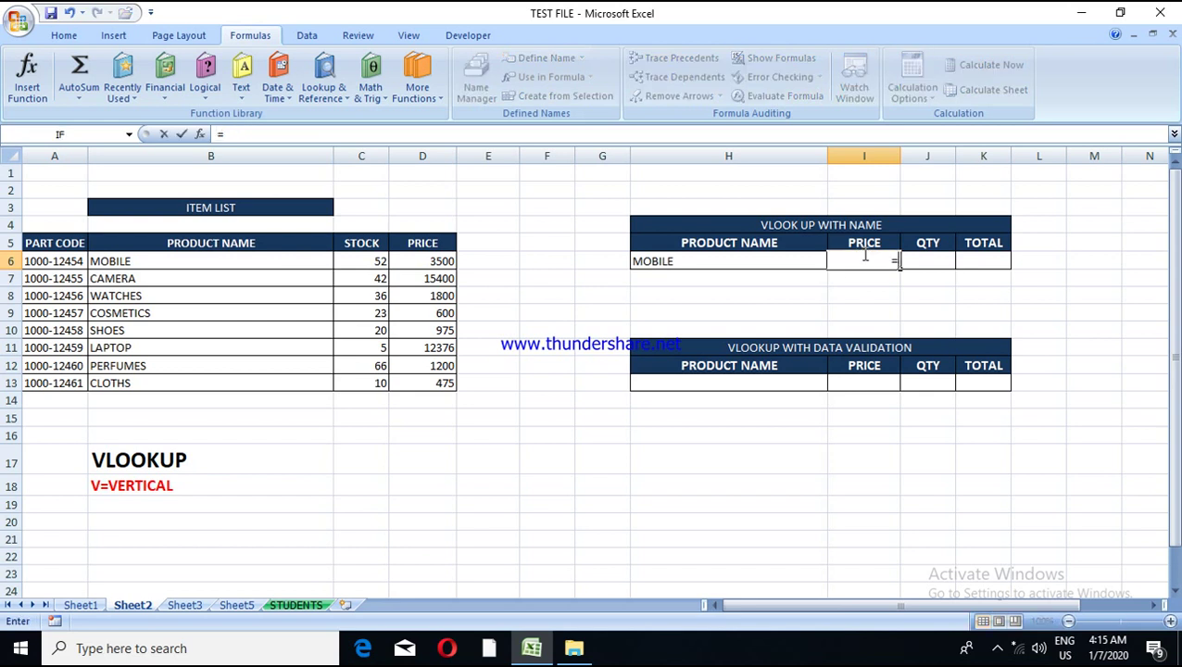
{"action": "type", "text": "VL"}
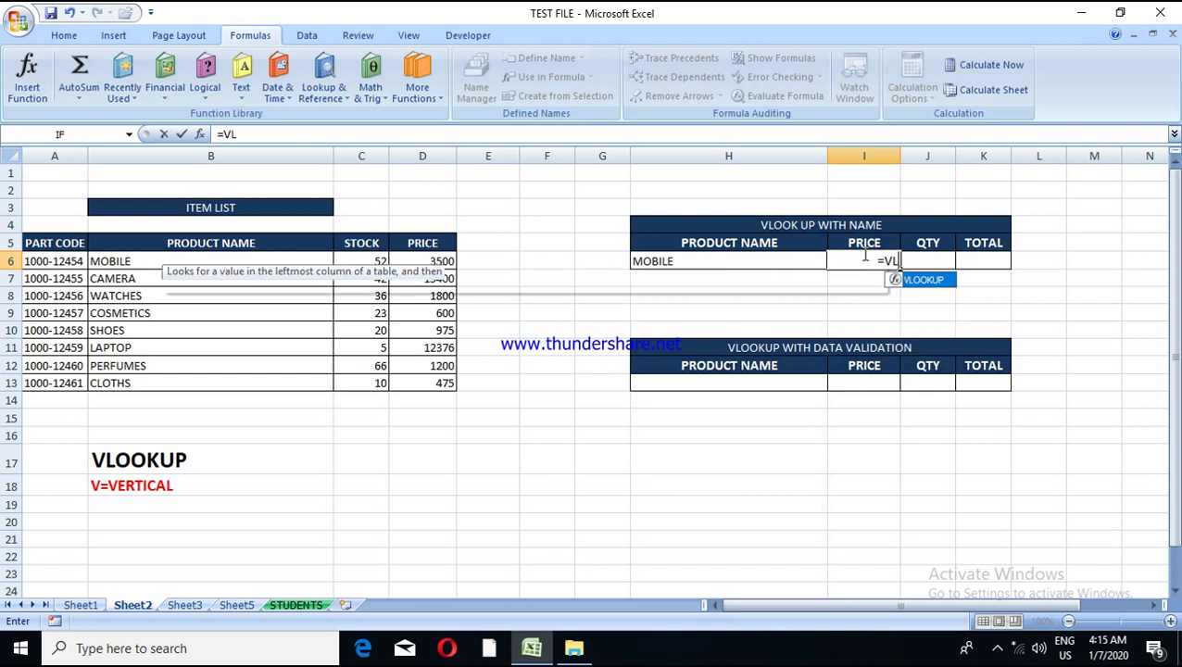
{"action": "type", "text": "OOKUP"}
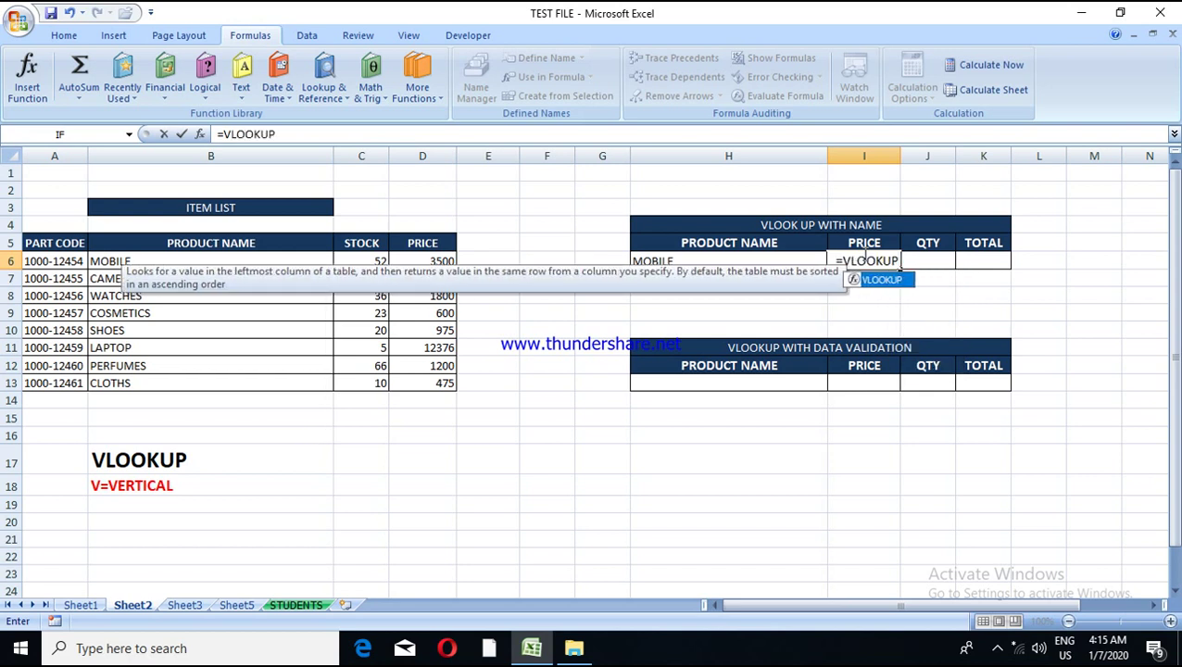
{"action": "type", "text": "("}
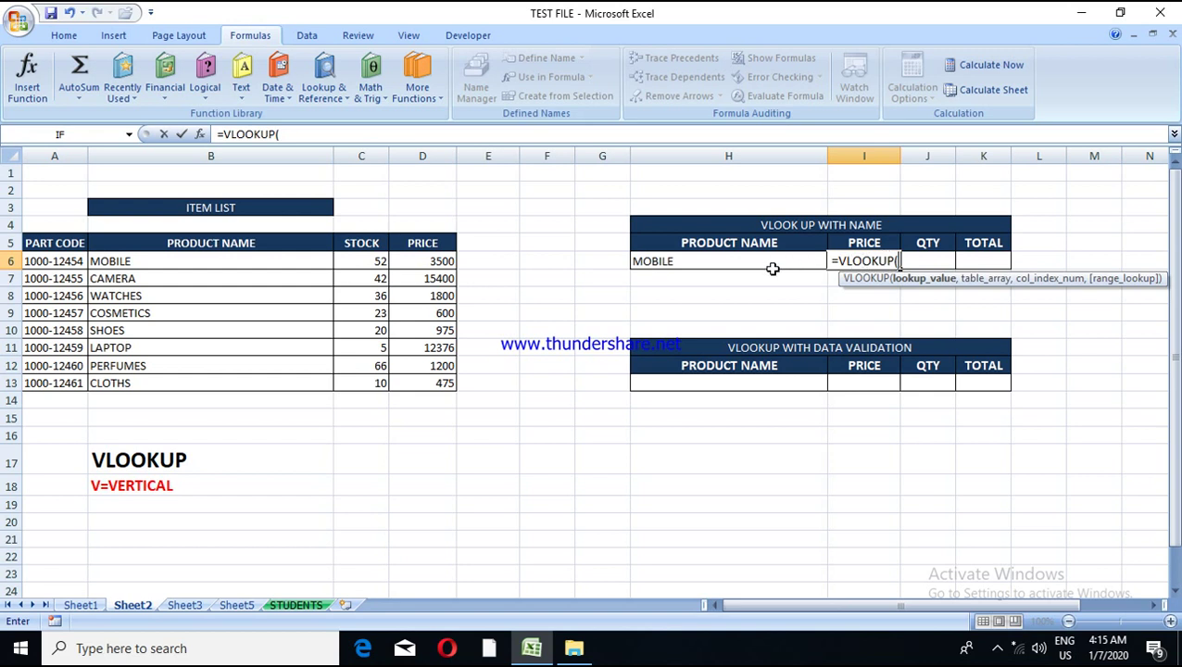
Step: Complete I6 as =VLOOKUP(H6,B5:D13,3,0), which returns 3500 for MOBILE
{"action": "left_click", "coordinate": [772, 264]}
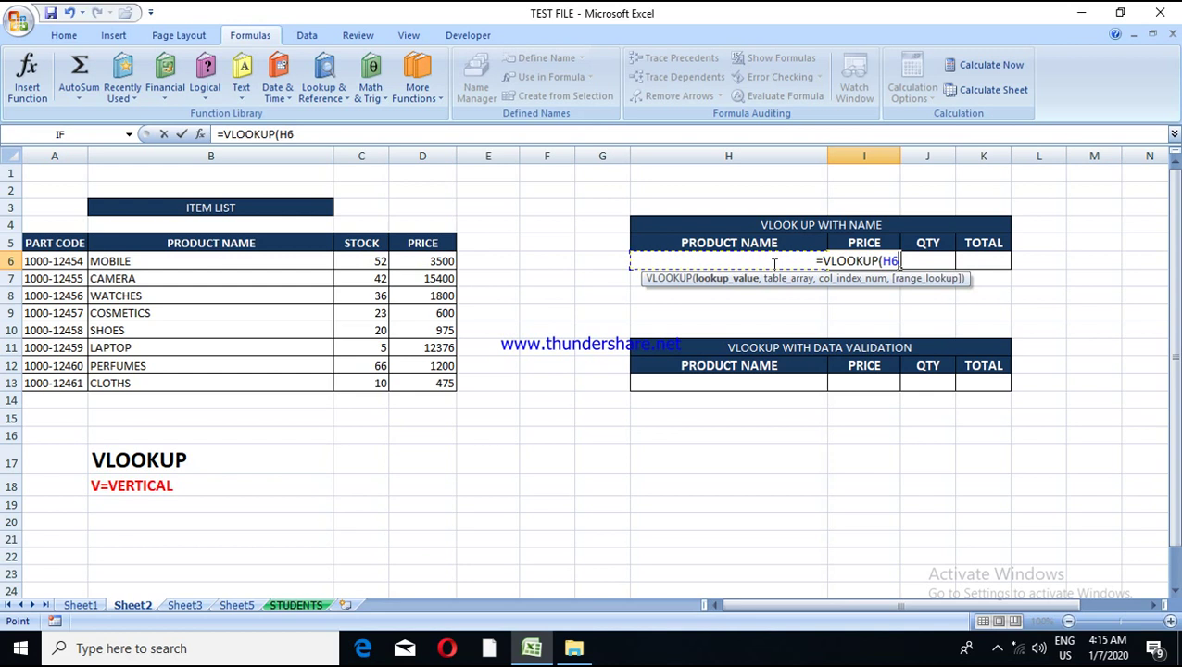
{"action": "type", "text": ","}
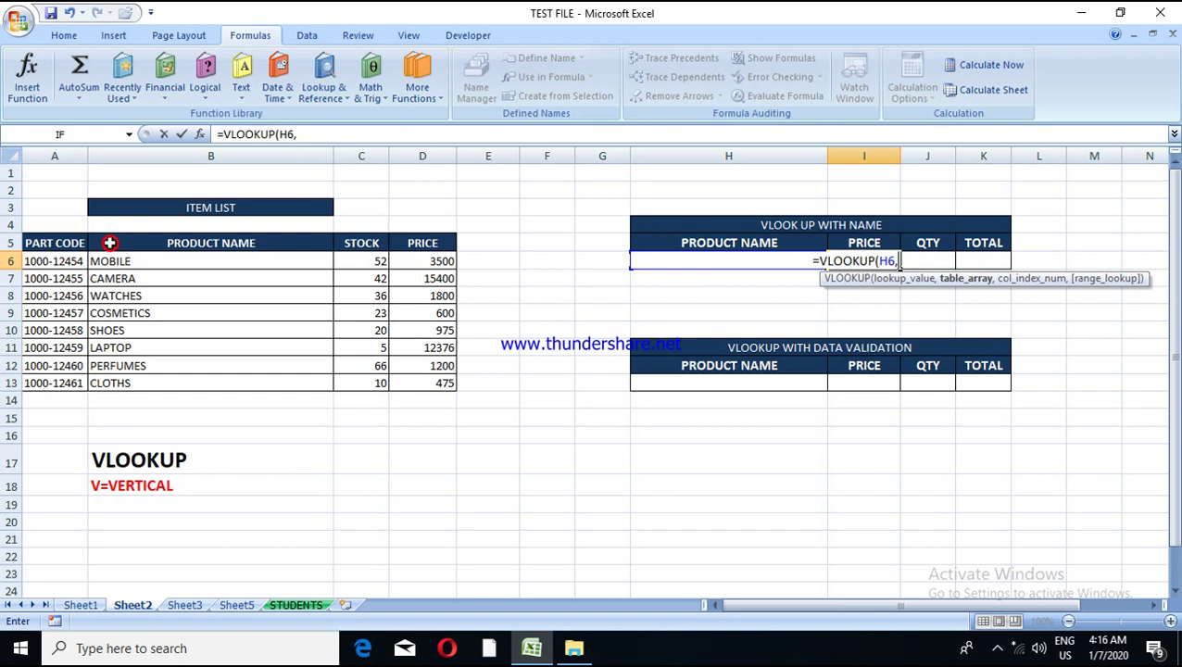
{"action": "left_click_drag", "start_coordinate": [109, 243], "coordinate": [335, 352]}
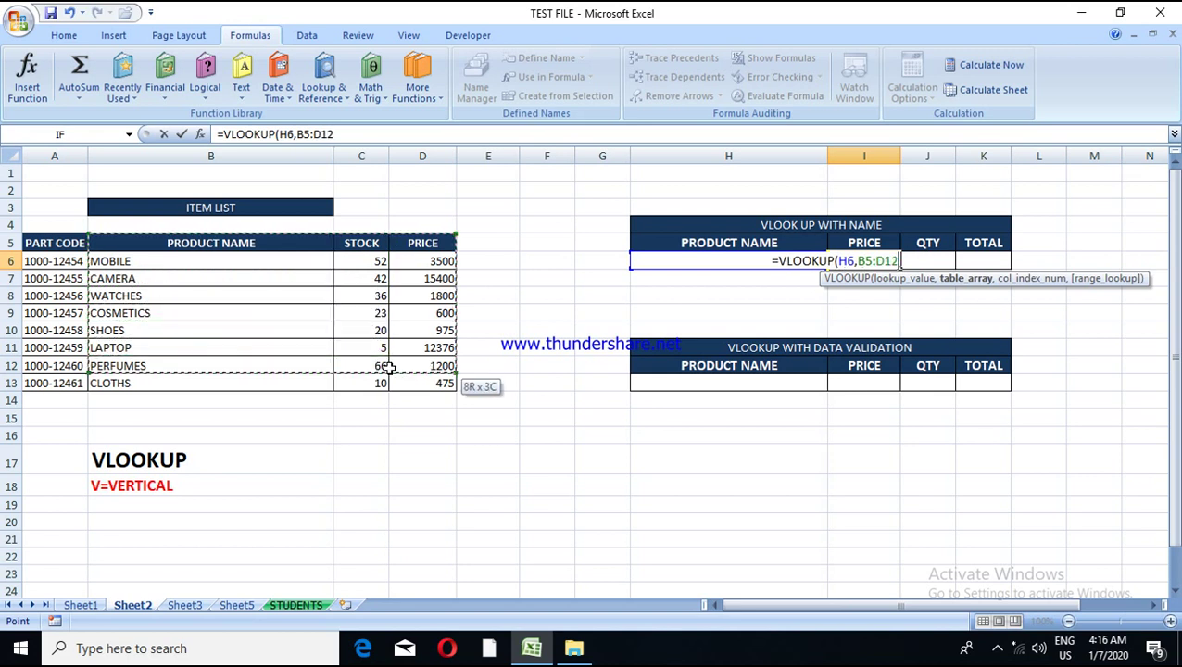
{"action": "left_click_drag", "start_coordinate": [335, 352], "coordinate": [400, 394]}
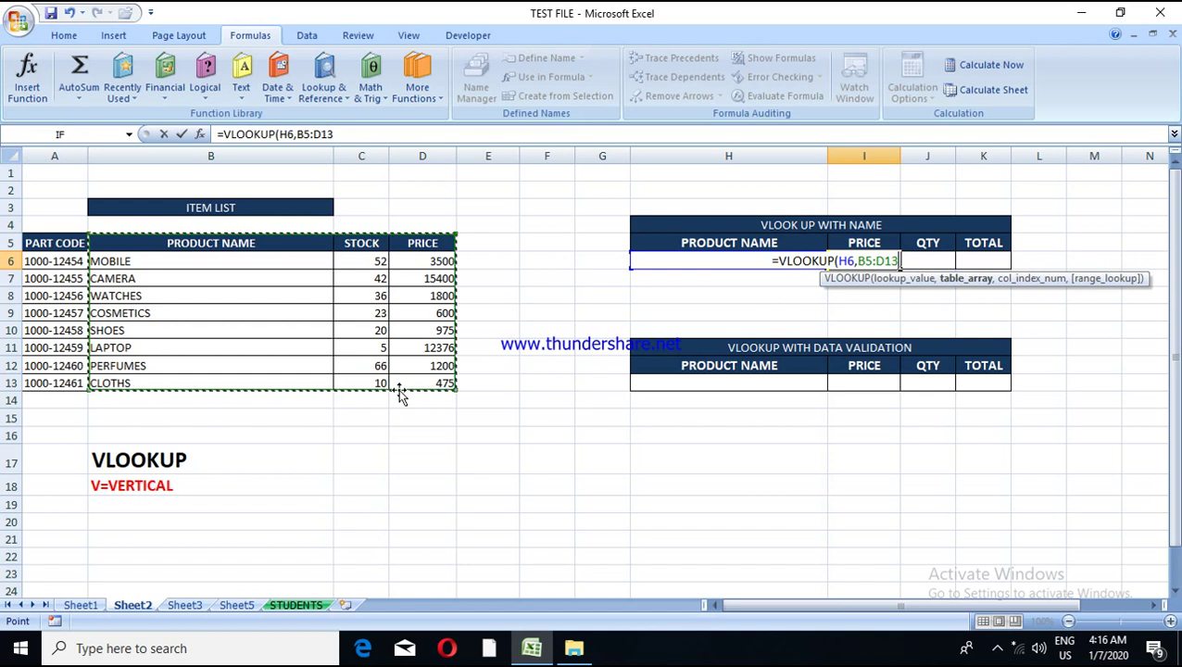
{"action": "type", "text": ","}
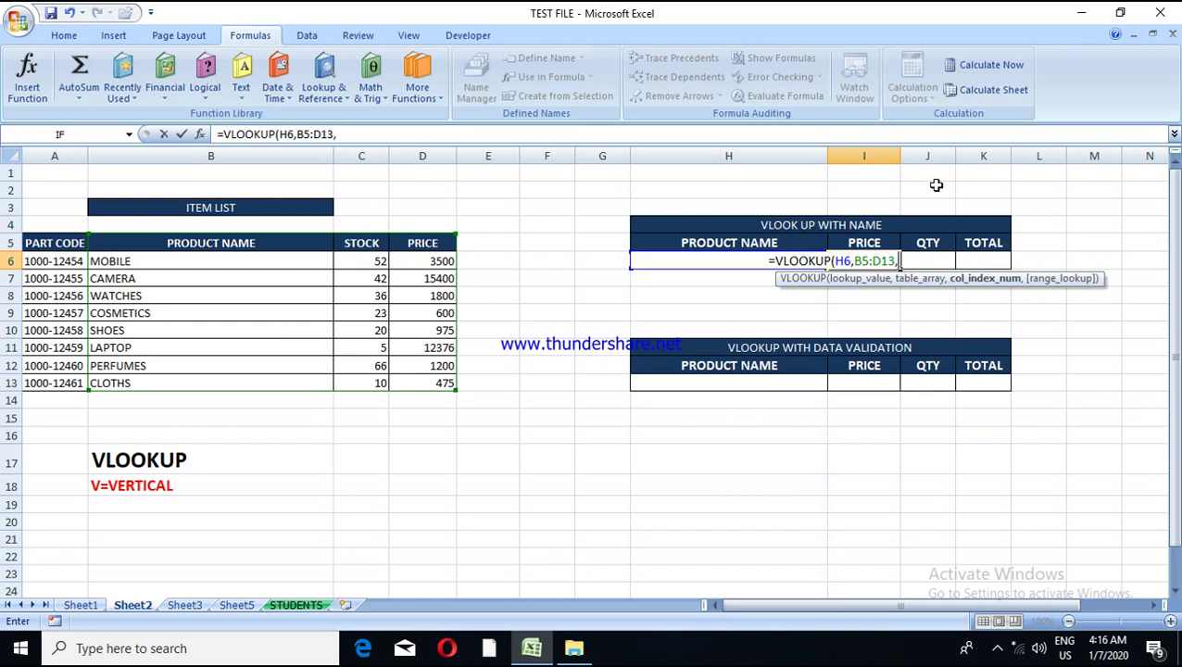
{"action": "type", "text": "3"}
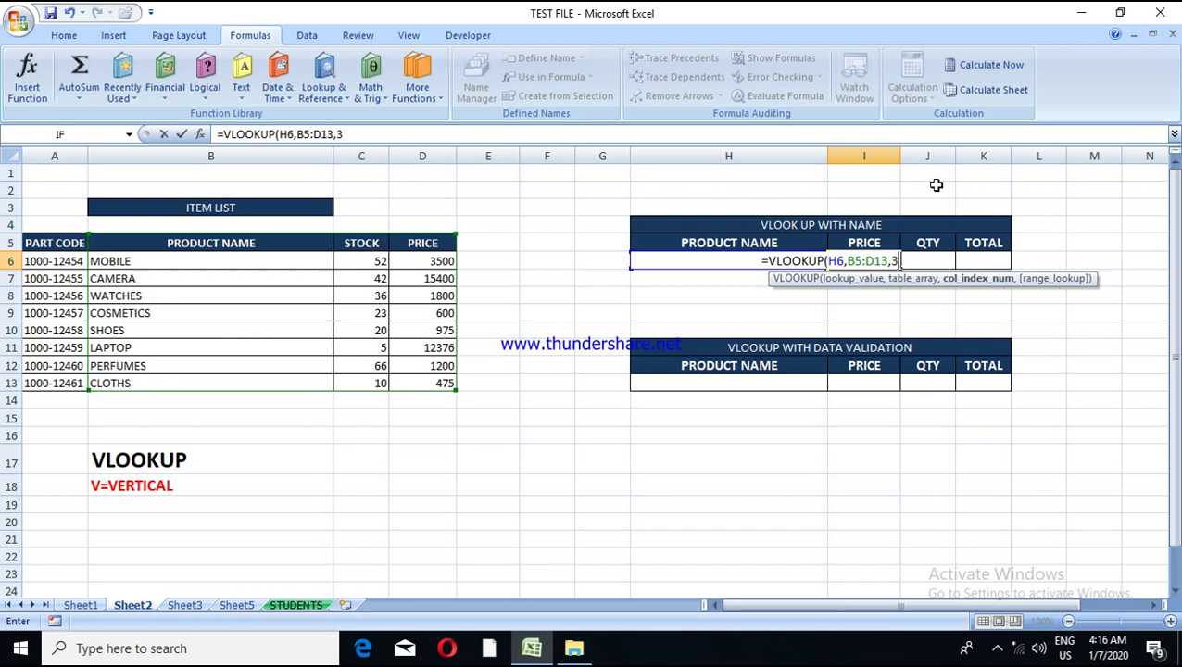
{"action": "type", "text": ","}
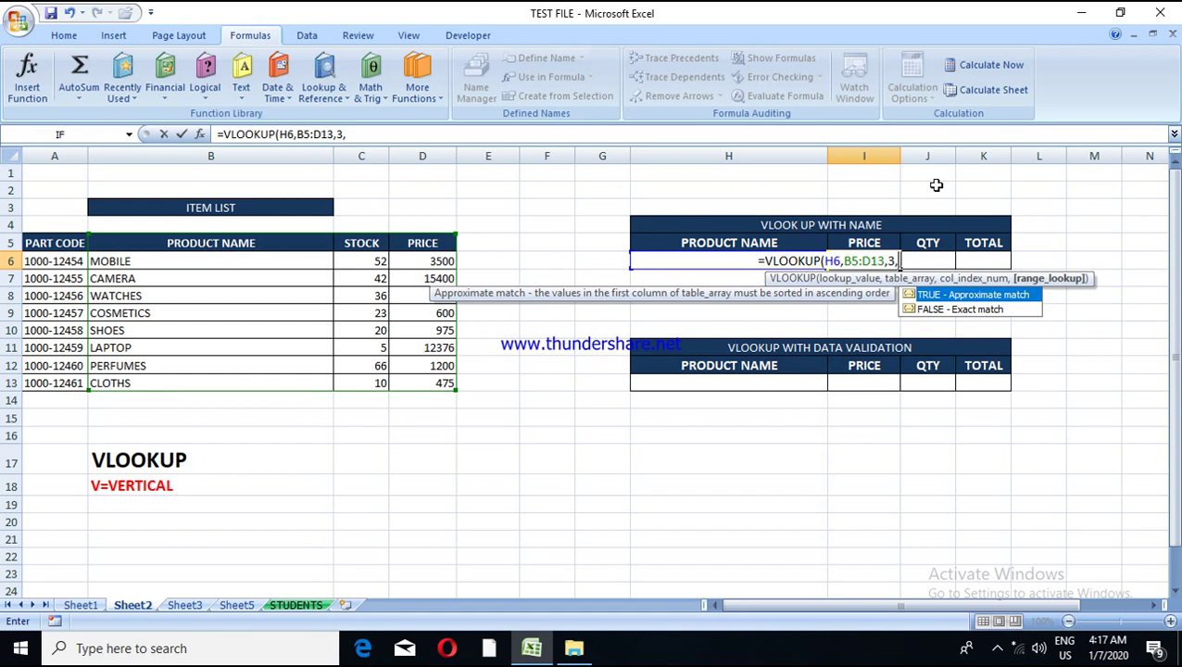
{"action": "type", "text": "0"}
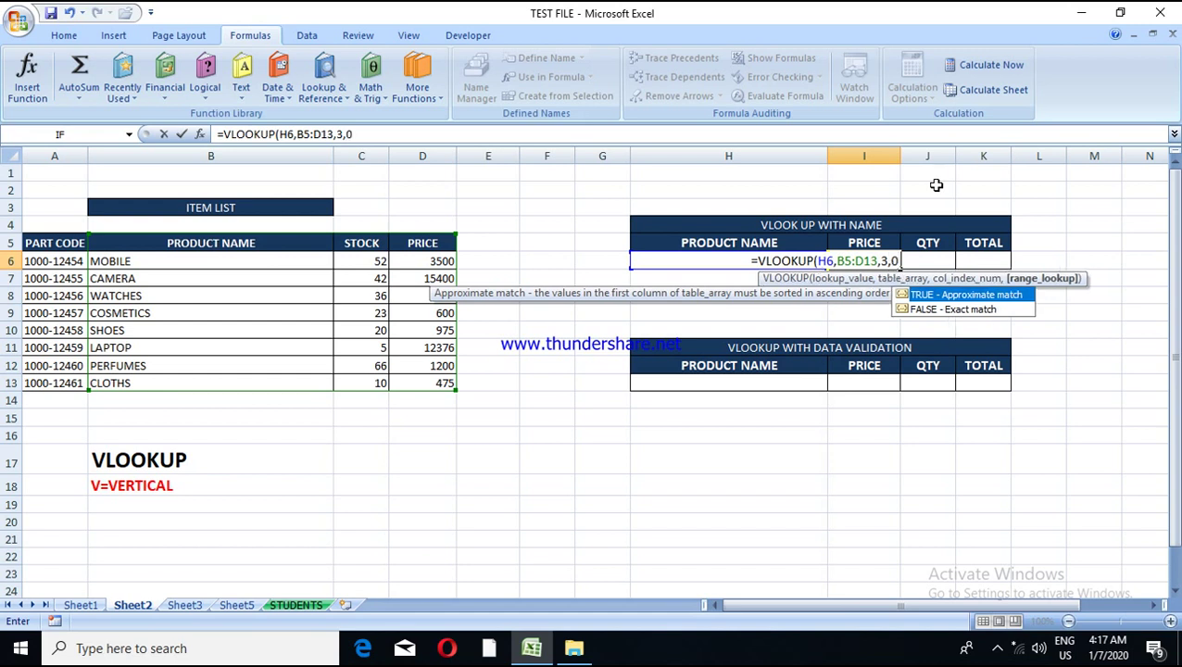
{"action": "type", "text": ")"}
{"action": "key", "text": "Return"}
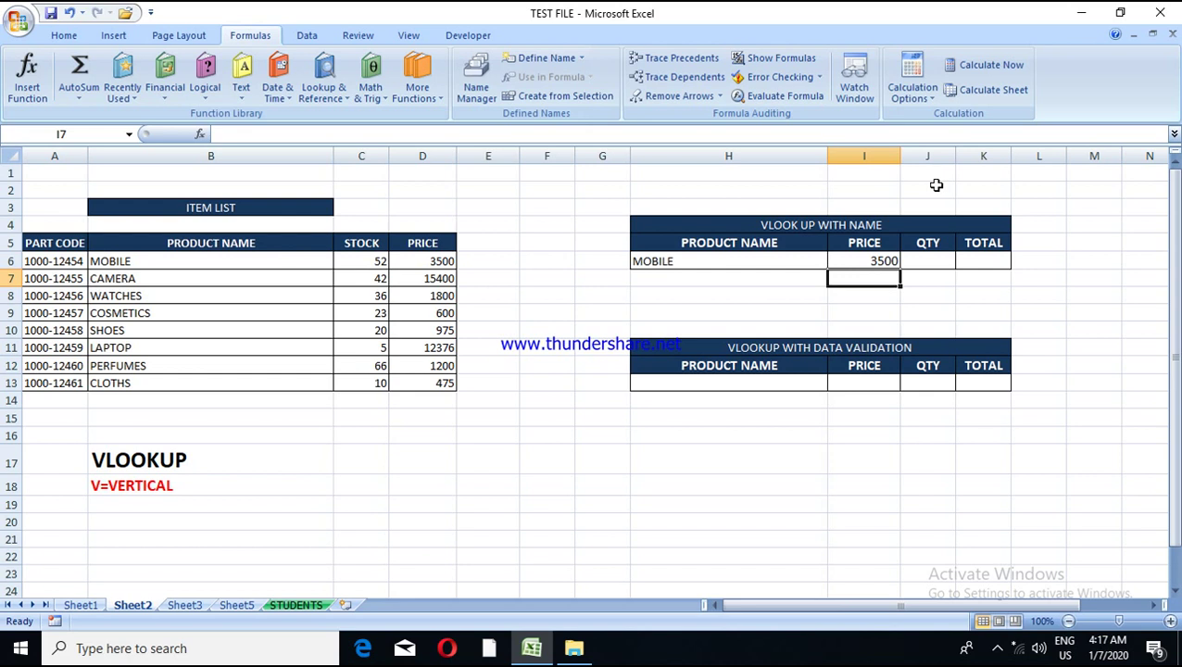
Step: Test the lookup by entering SHOES (price 975), then CLOTHS (price 475) in H6
{"action": "left_click", "coordinate": [755, 257]}
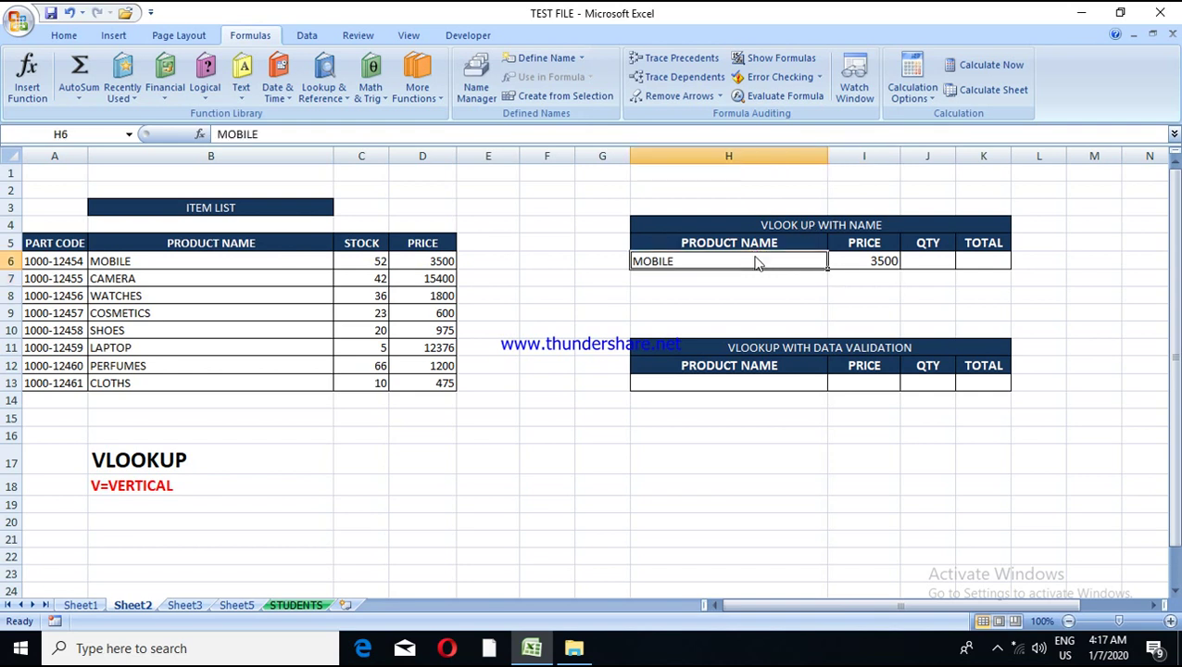
{"action": "type", "text": "SHOES"}
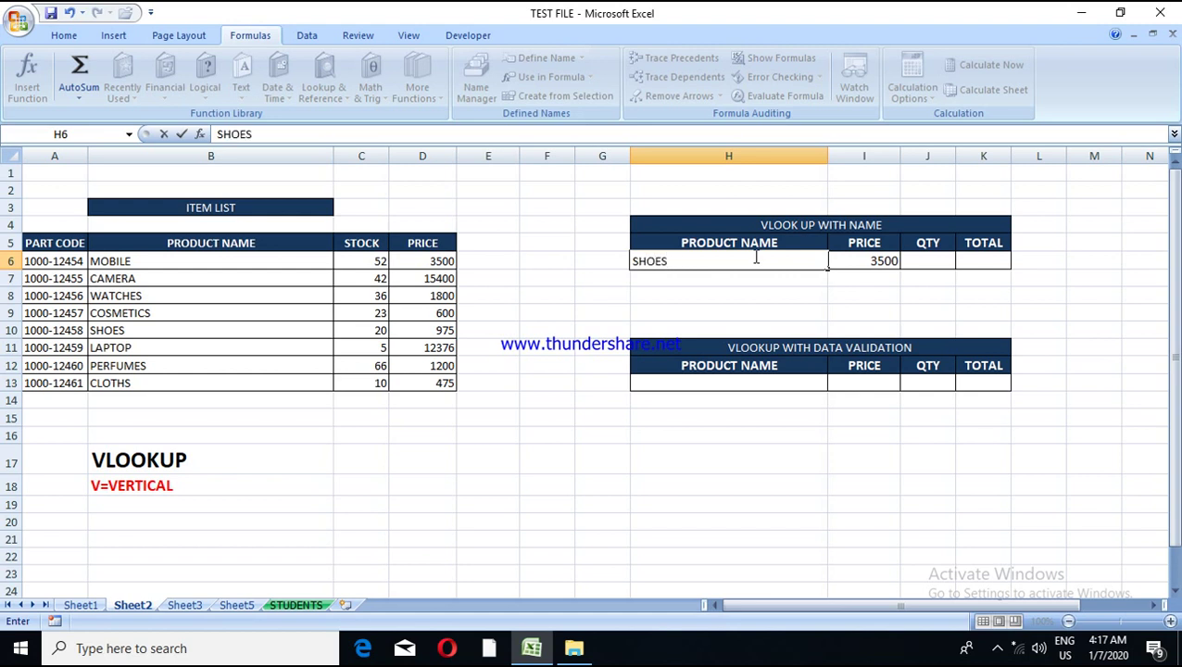
{"action": "key", "text": "Return"}
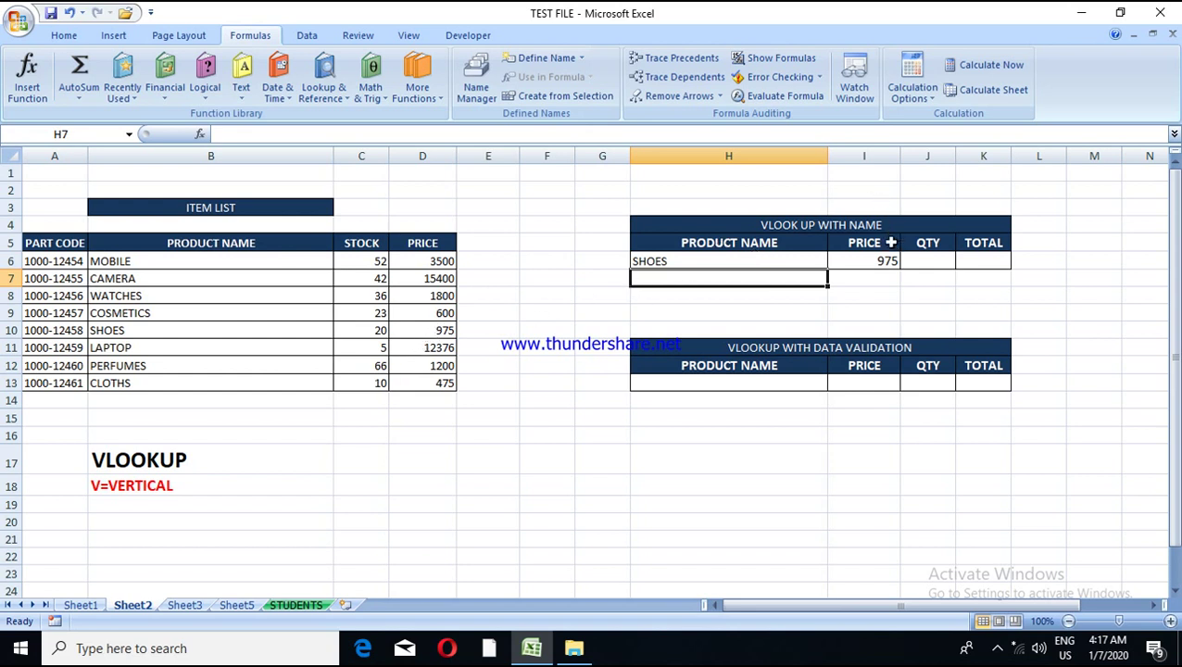
{"action": "left_click", "coordinate": [790, 257]}
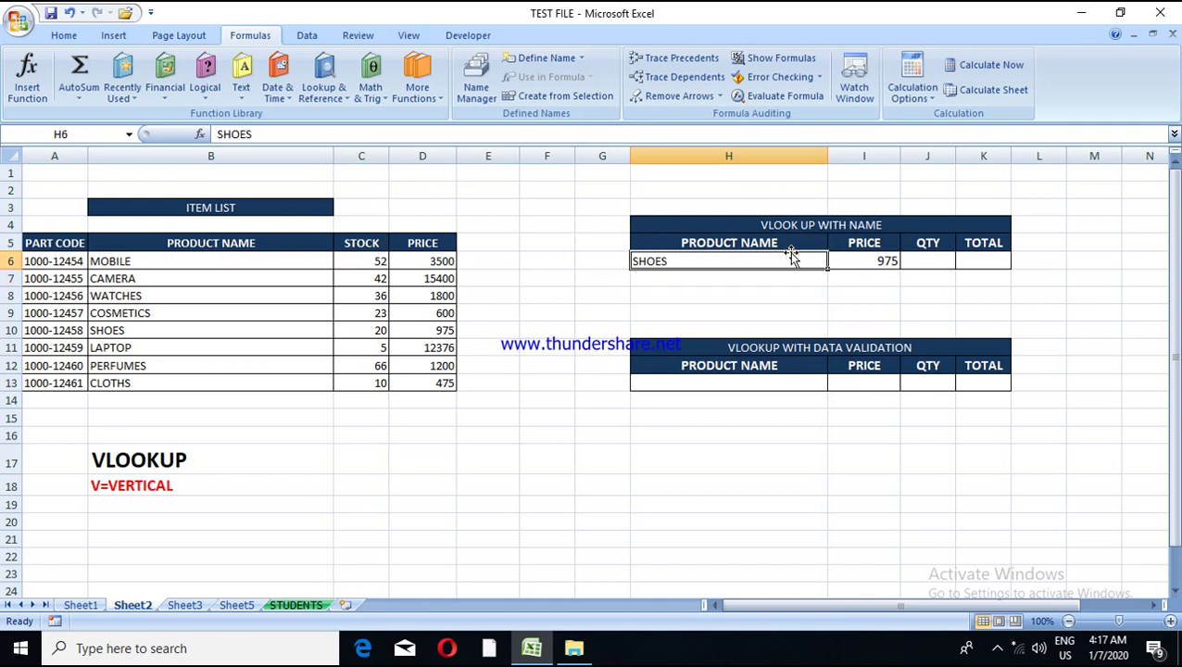
{"action": "type", "text": "CLOTHS"}
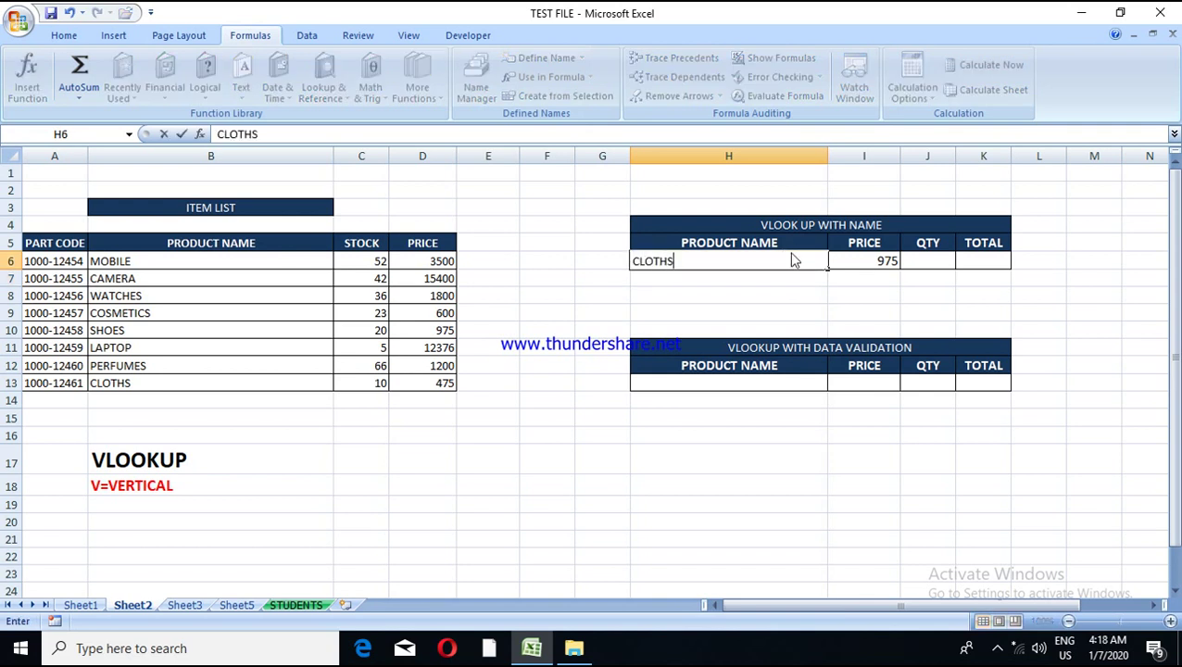
{"action": "key", "text": "Return"}
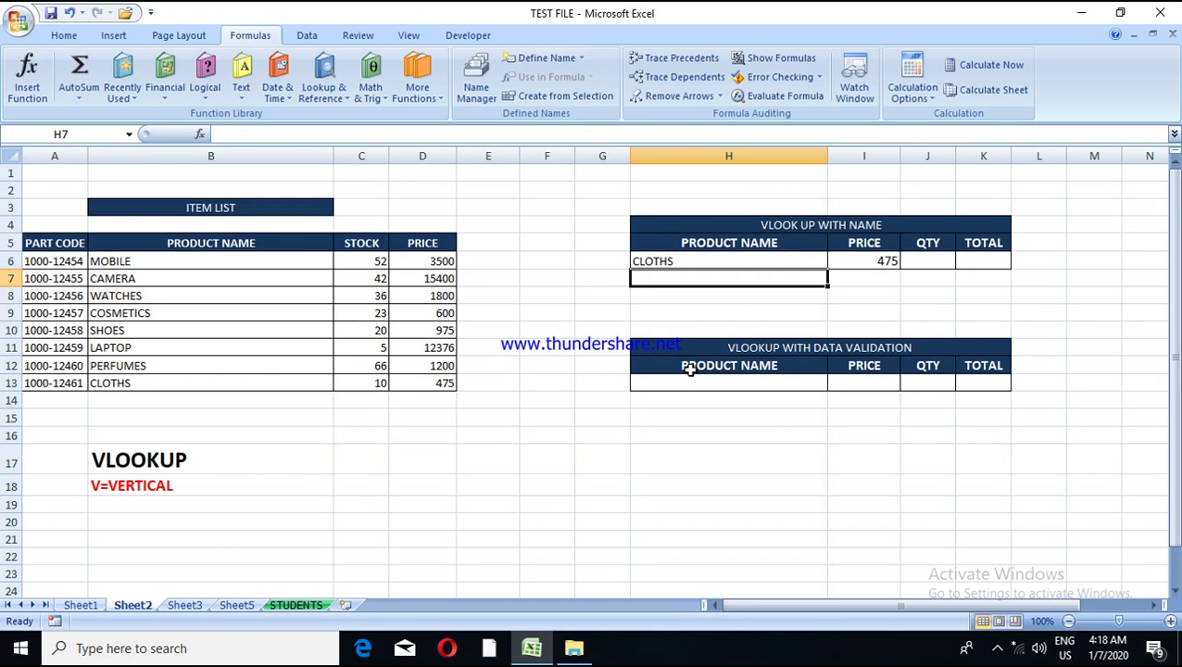
Step: Copy the header row H12:K12 and paste it into B4:E4 on Sheet3
{"action": "left_click_drag", "start_coordinate": [690, 368], "coordinate": [974, 365]}
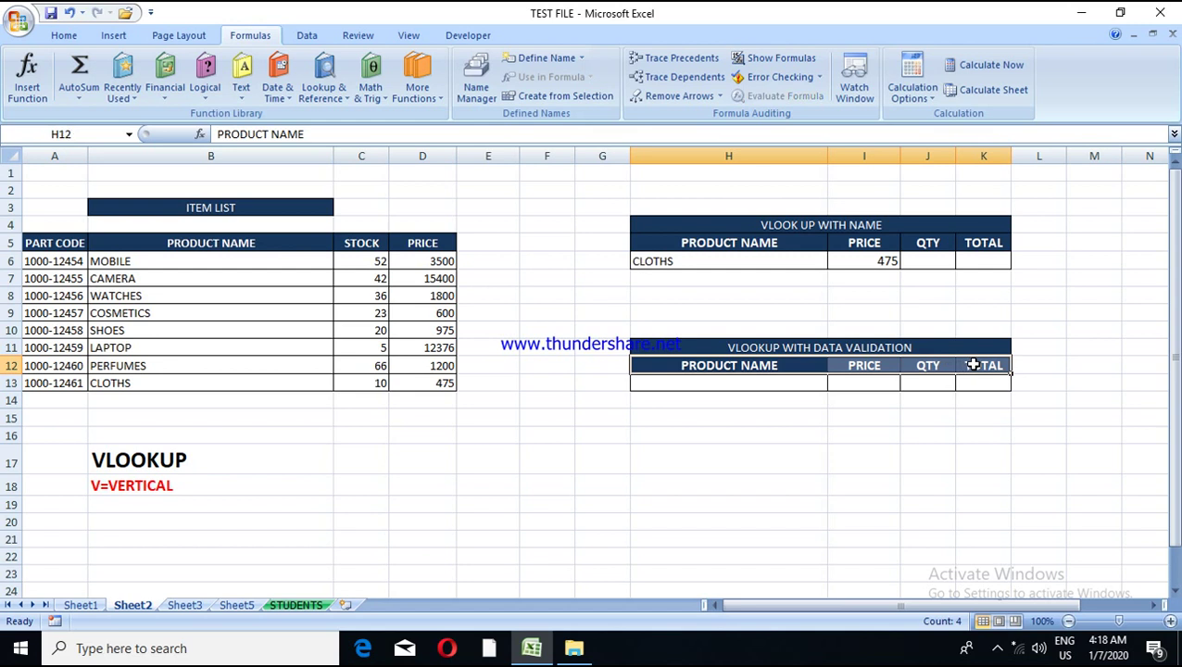
{"action": "key", "text": "ctrl+c"}
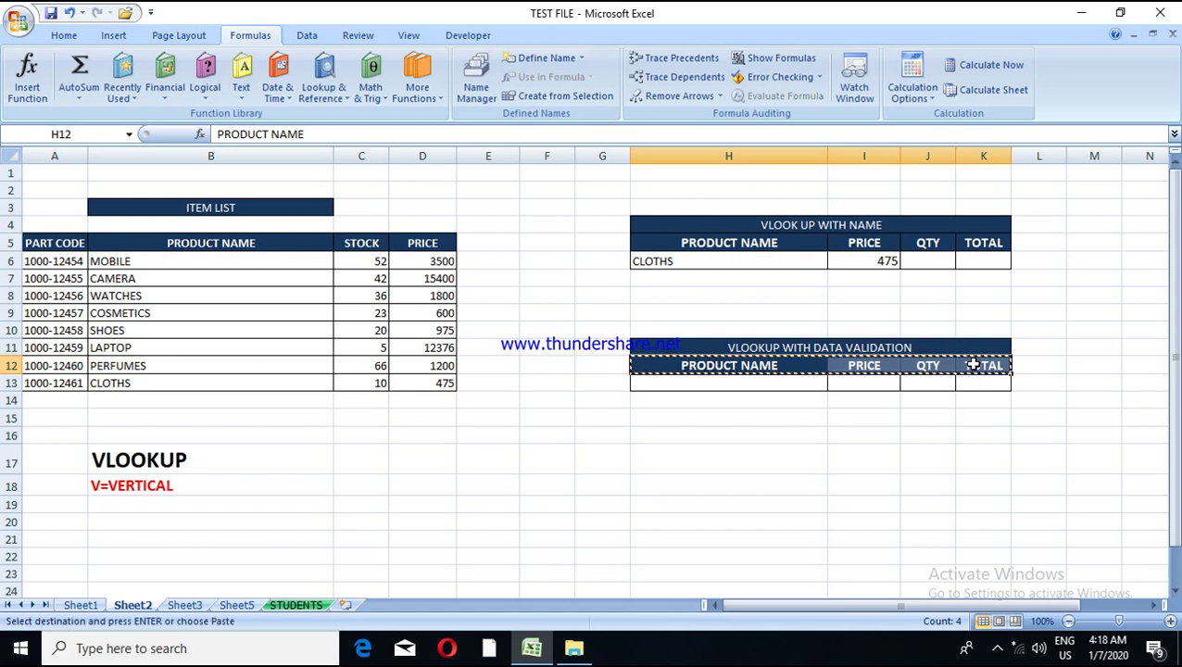
{"action": "left_click", "coordinate": [190, 606]}
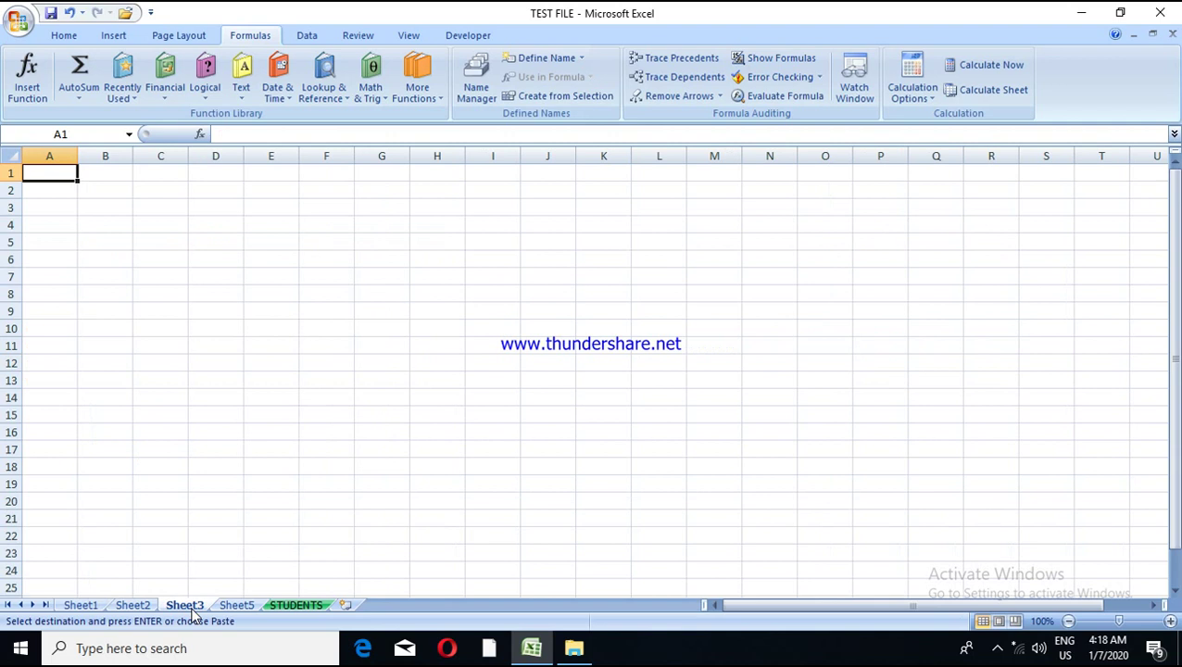
{"action": "left_click", "coordinate": [109, 219]}
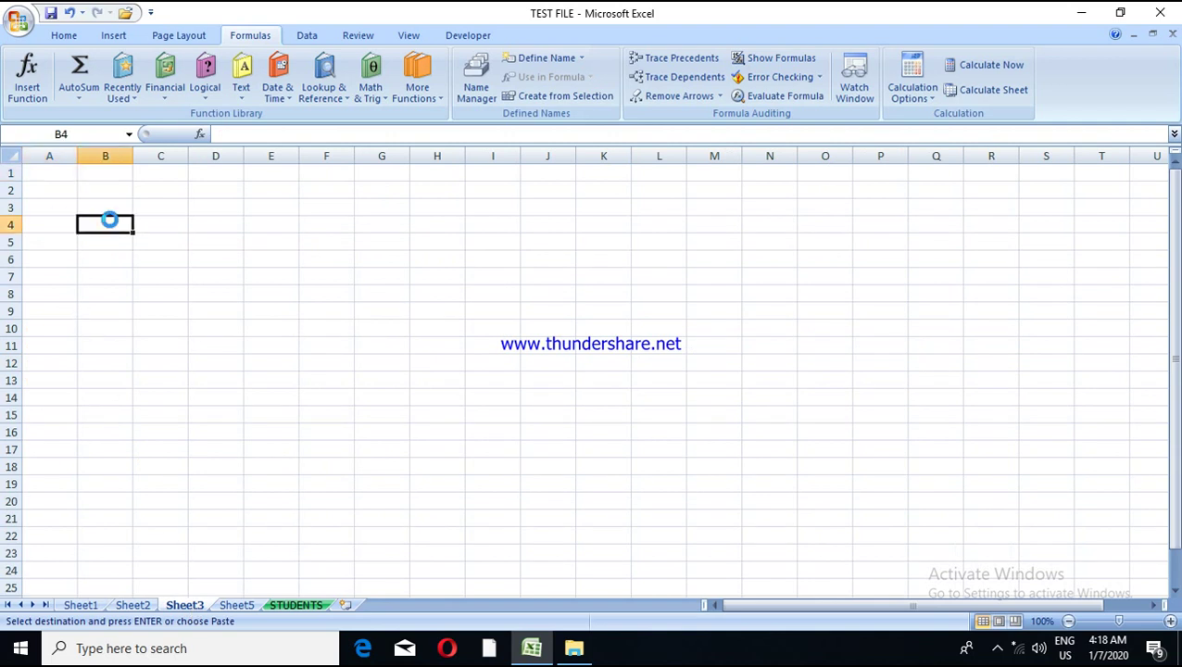
{"action": "key", "text": "ctrl+v"}
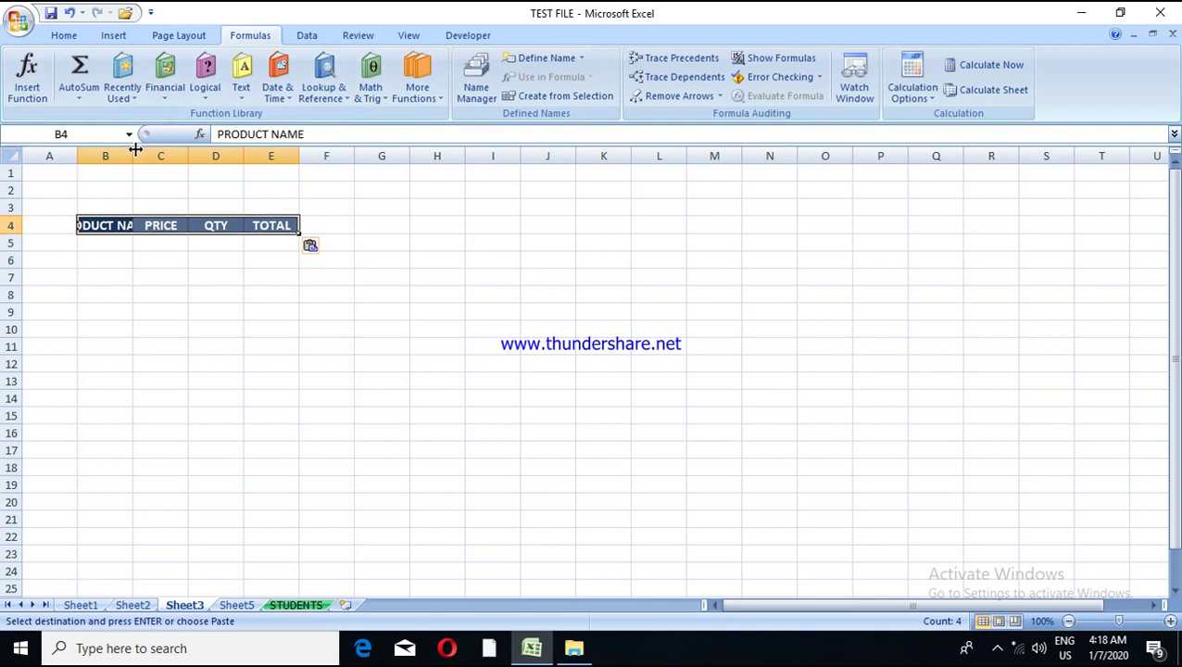
Step: Widen columns B, C and D to fit the PRODUCT NAME, PRICE and QTY headers
{"action": "left_click_drag", "start_coordinate": [135, 149], "coordinate": [234, 153]}
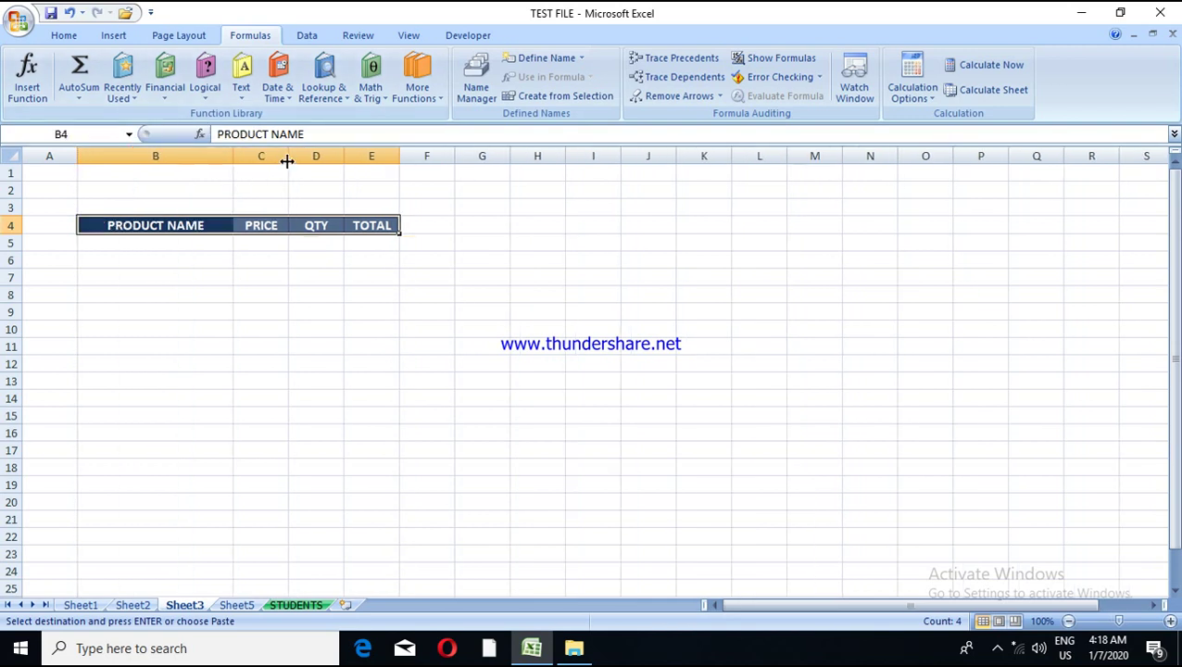
{"action": "left_click_drag", "start_coordinate": [286, 163], "coordinate": [341, 160]}
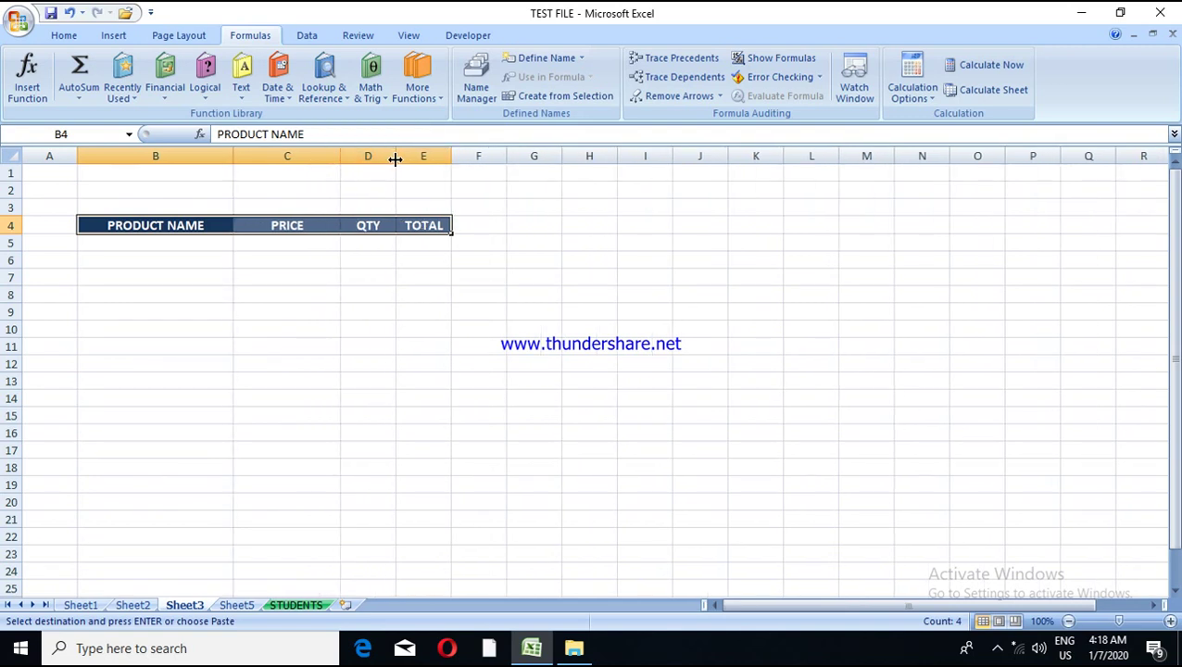
{"action": "left_click_drag", "start_coordinate": [396, 159], "coordinate": [506, 158]}
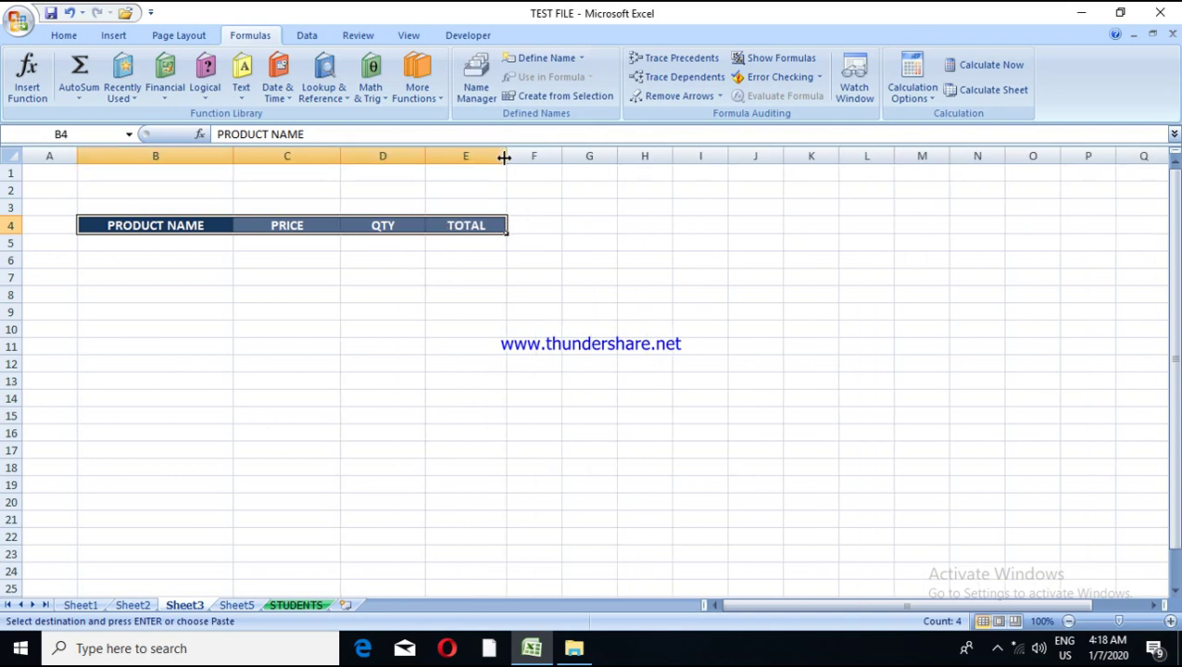
{"action": "left_click", "coordinate": [69, 229]}
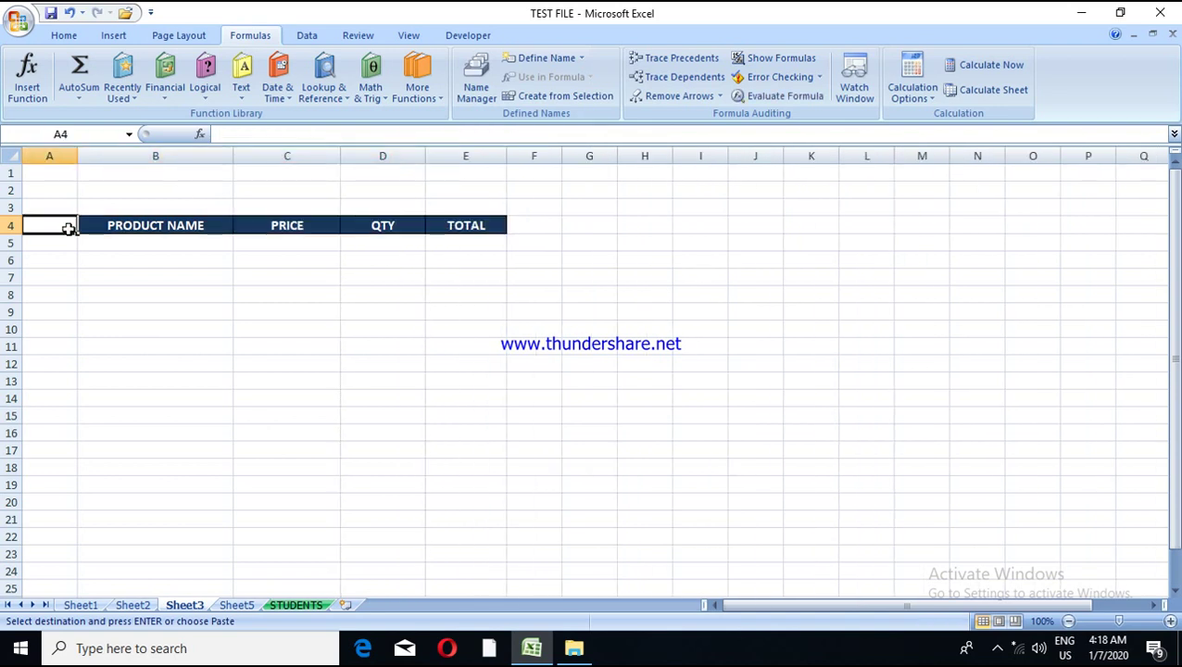
Step: Correct the misspelled A4 heading to PARTCODE and widen column A to fit it
{"action": "type", "text": "PRTCODR"}
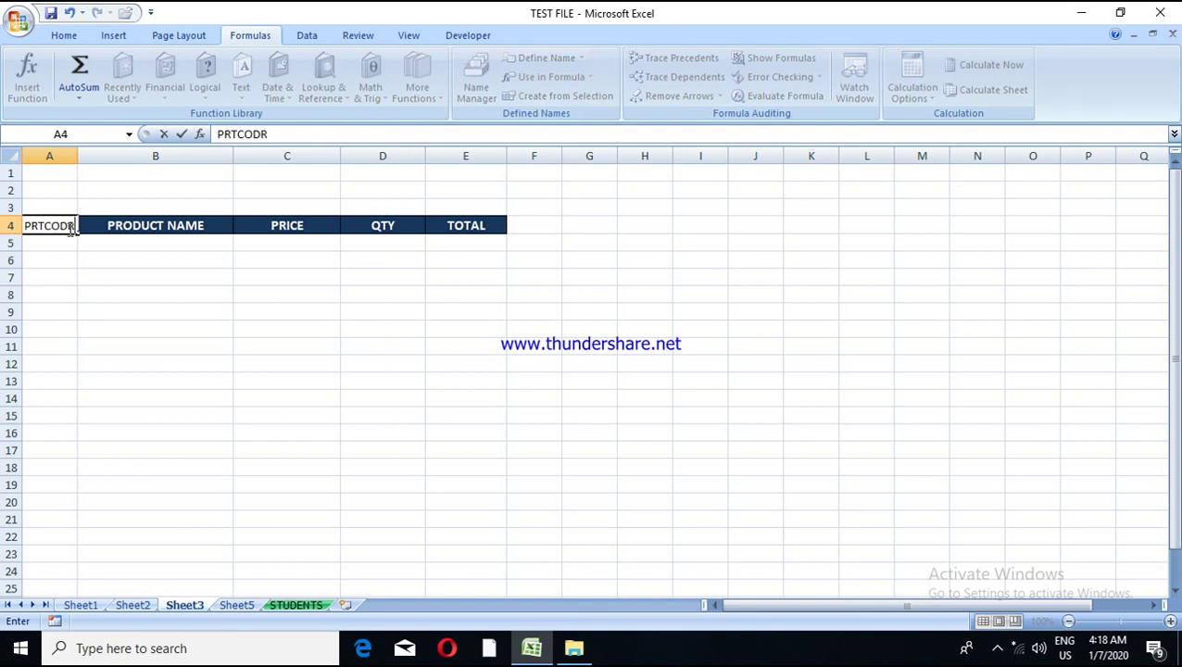
{"action": "double_click", "coordinate": [30, 231]}
{"action": "key", "text": "BackSpace"}
{"action": "type", "text": "A"}
{"action": "left_click", "coordinate": [46, 276]}
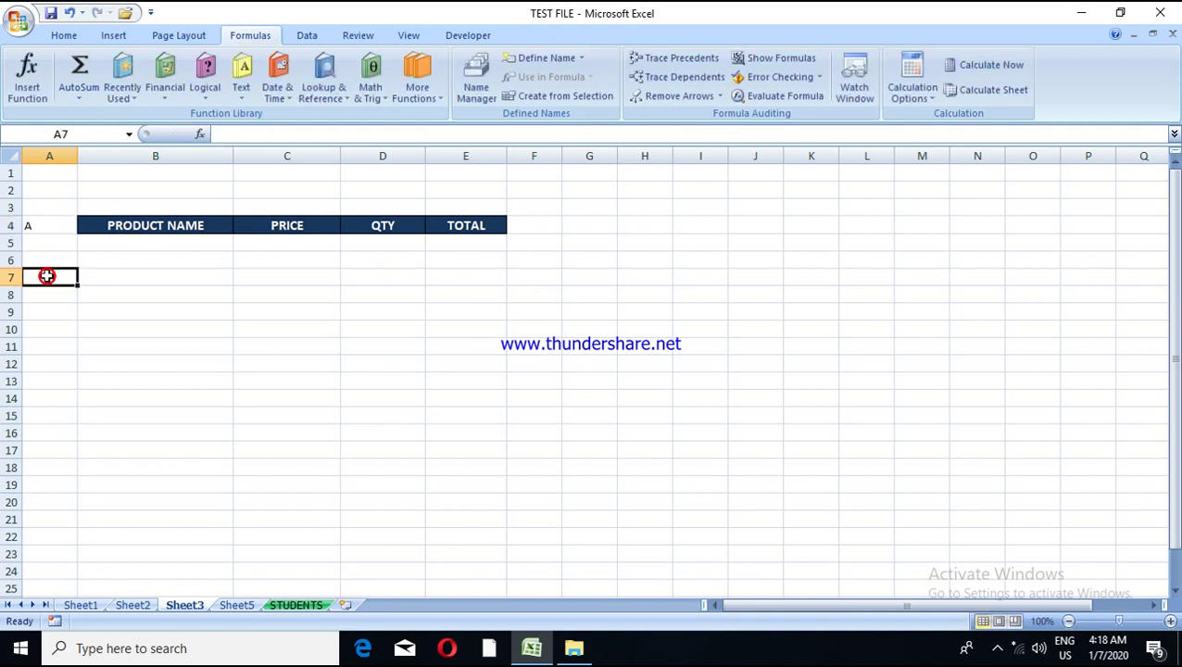
{"action": "left_click", "coordinate": [46, 228]}
{"action": "type", "text": "P"}
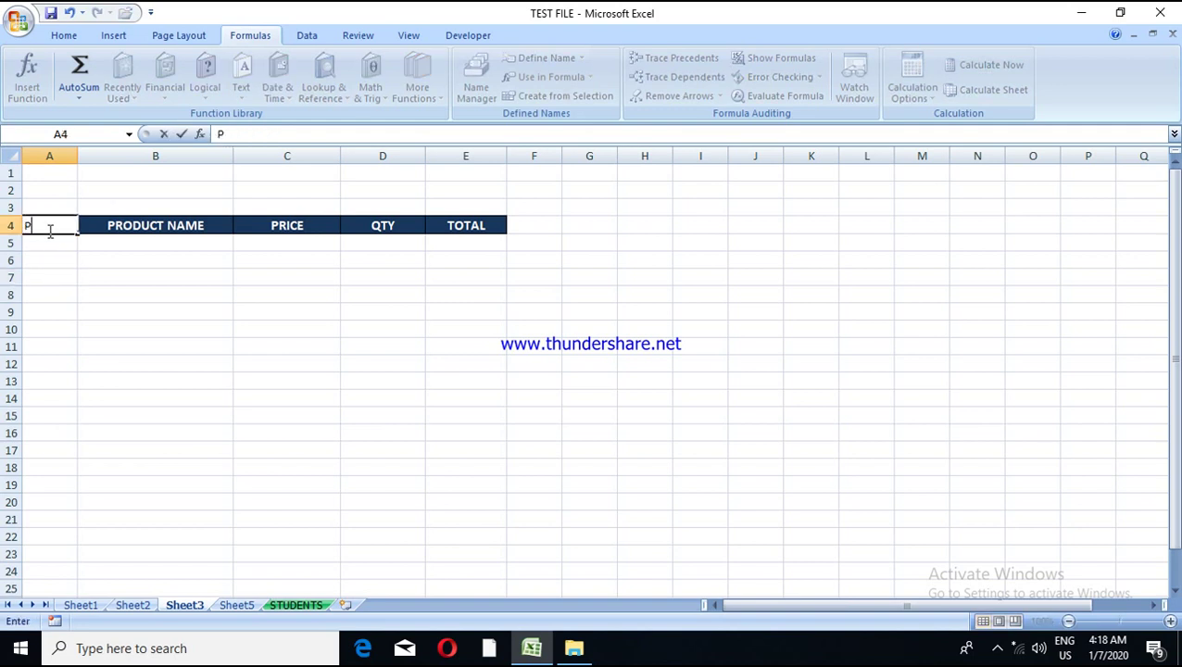
{"action": "type", "text": "ARTCODE"}
{"action": "key", "text": "Return"}
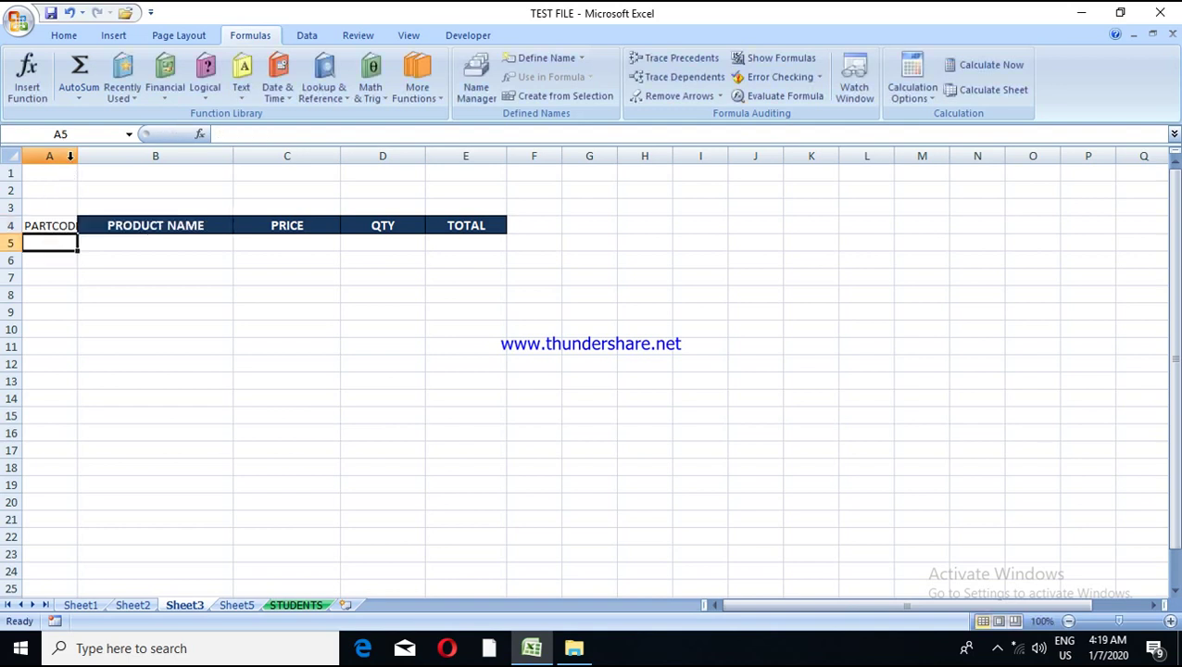
{"action": "left_click_drag", "start_coordinate": [78, 156], "coordinate": [115, 157]}
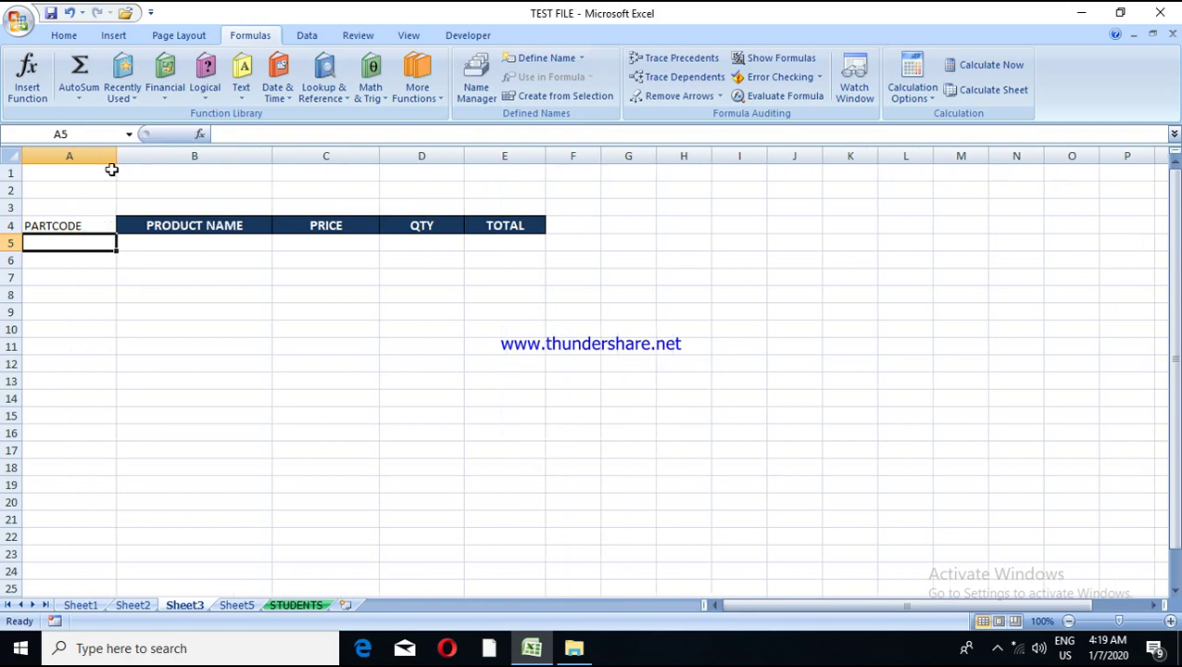
{"action": "left_click", "coordinate": [78, 228]}
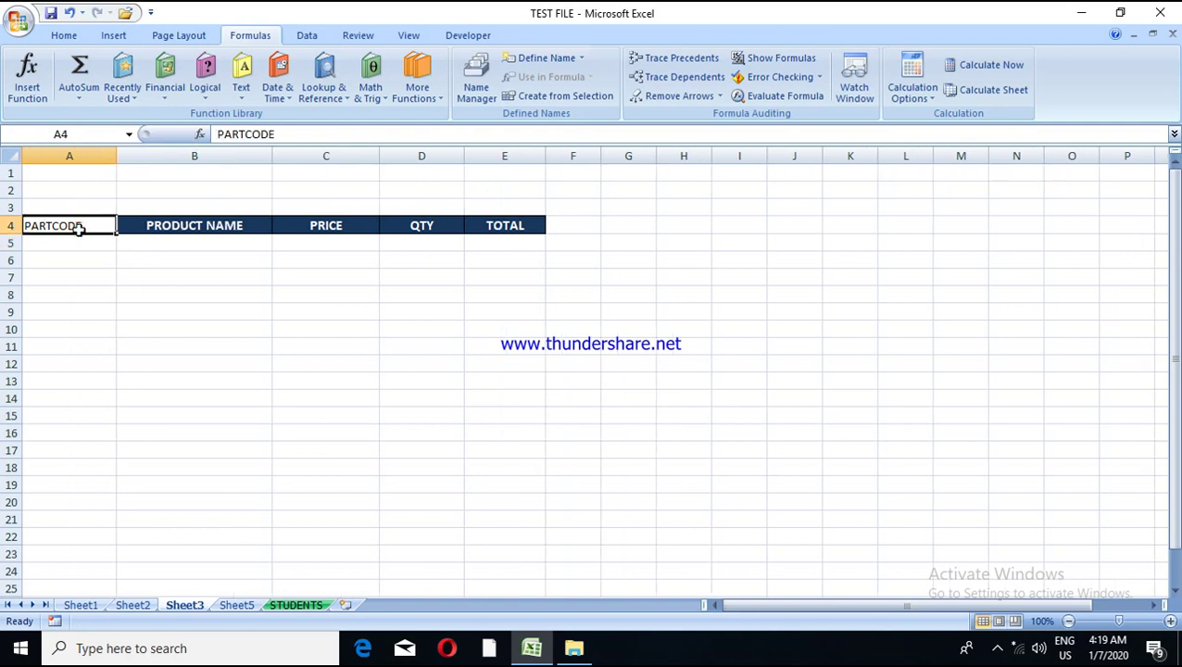
Step: Format the PARTCODE heading in A4 with dark blue fill, white font and bold
{"action": "left_click", "coordinate": [78, 37]}
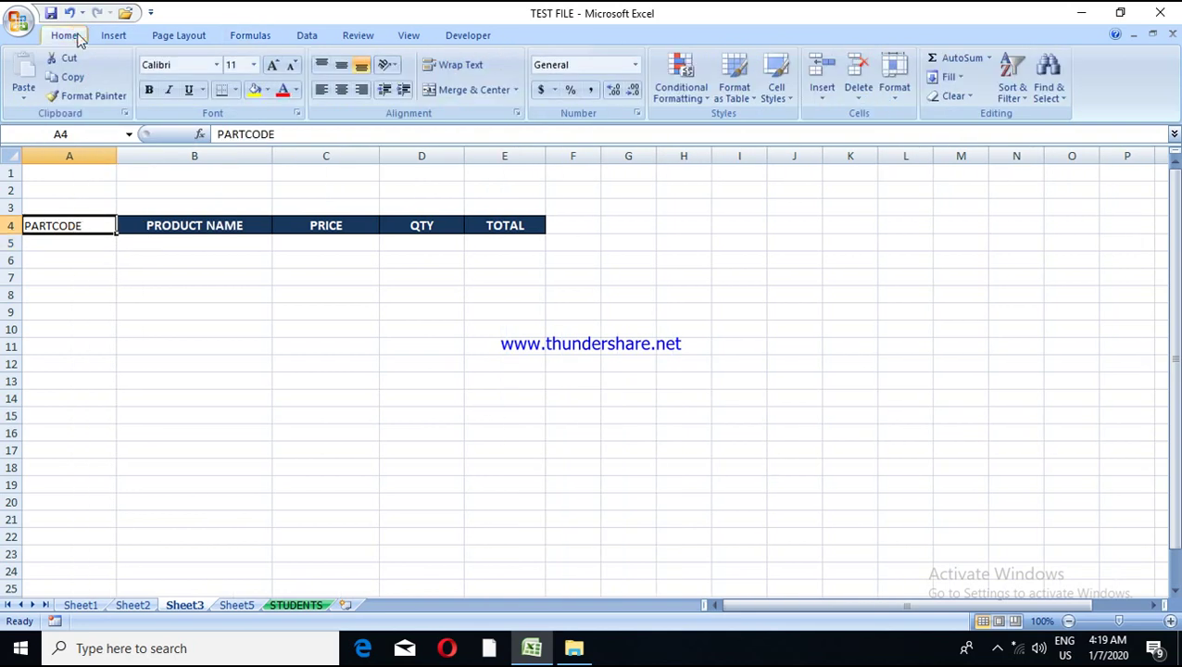
{"action": "left_click", "coordinate": [266, 91]}
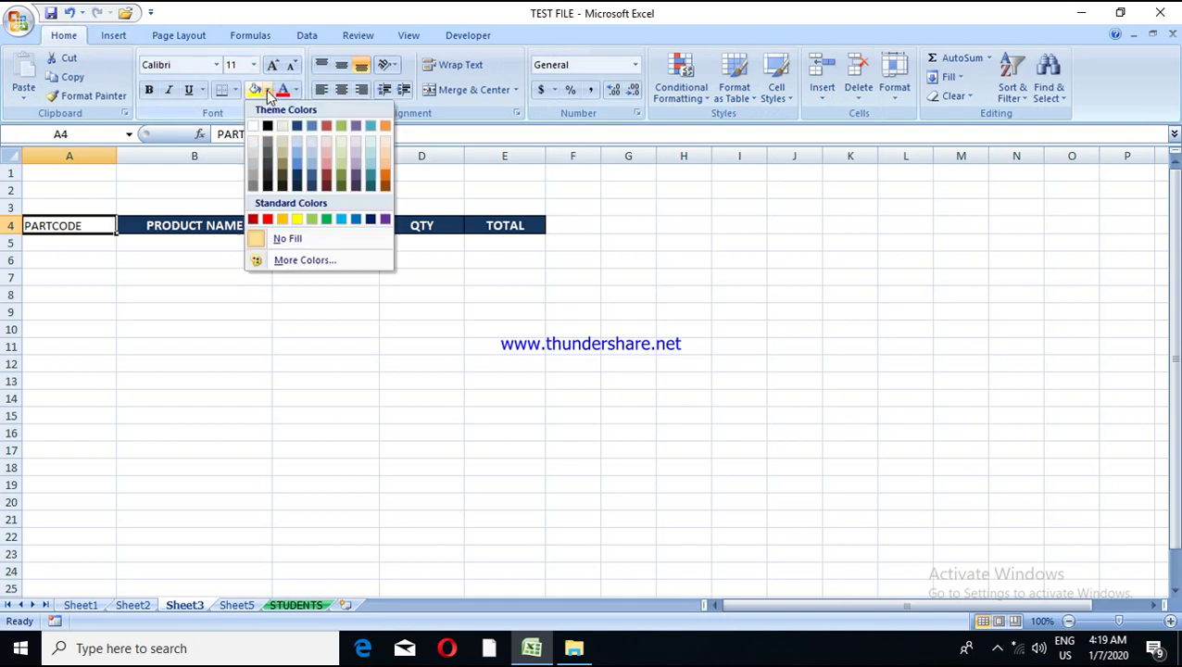
{"action": "left_click", "coordinate": [298, 181]}
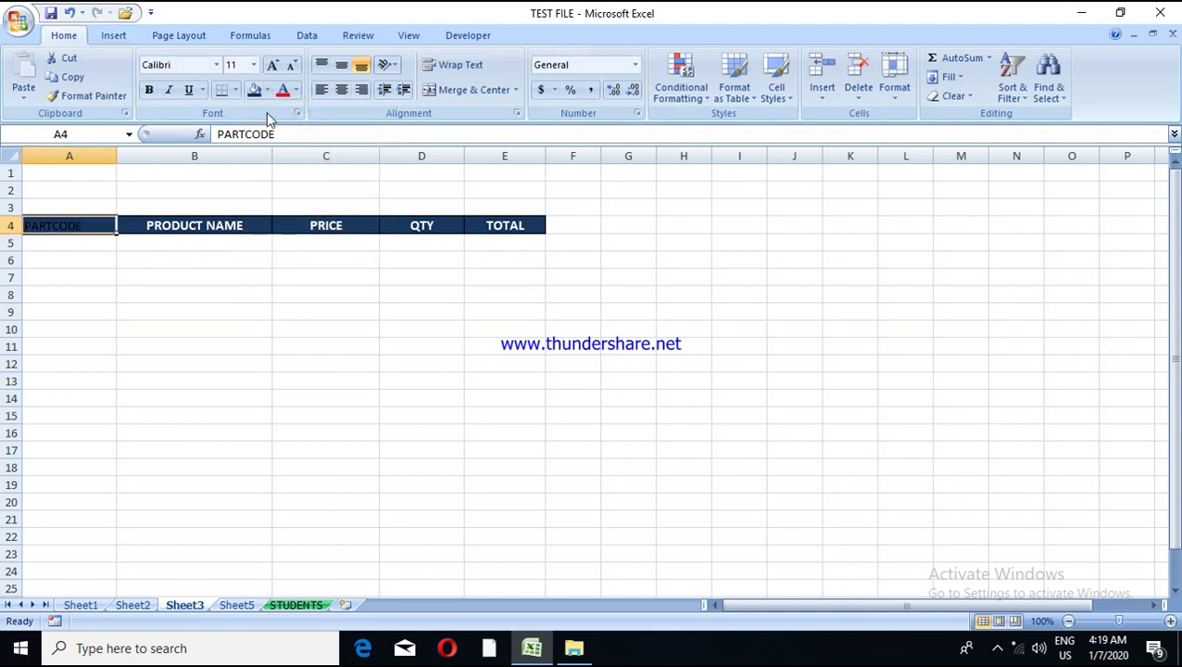
{"action": "left_click", "coordinate": [295, 93]}
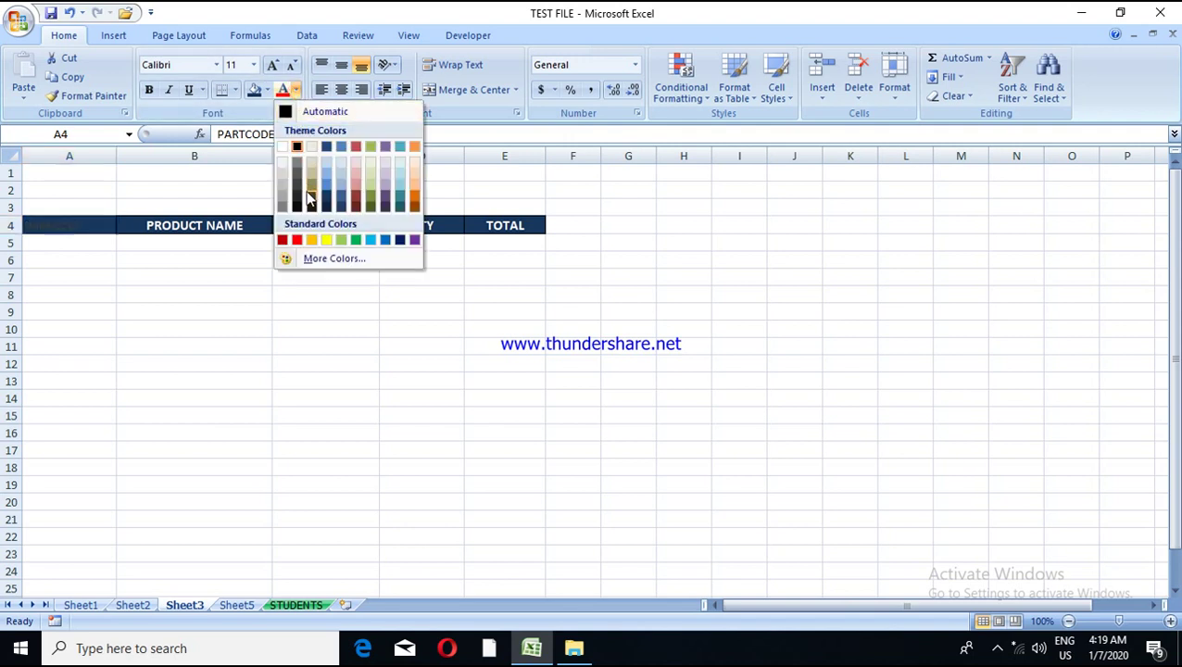
{"action": "left_click", "coordinate": [283, 148]}
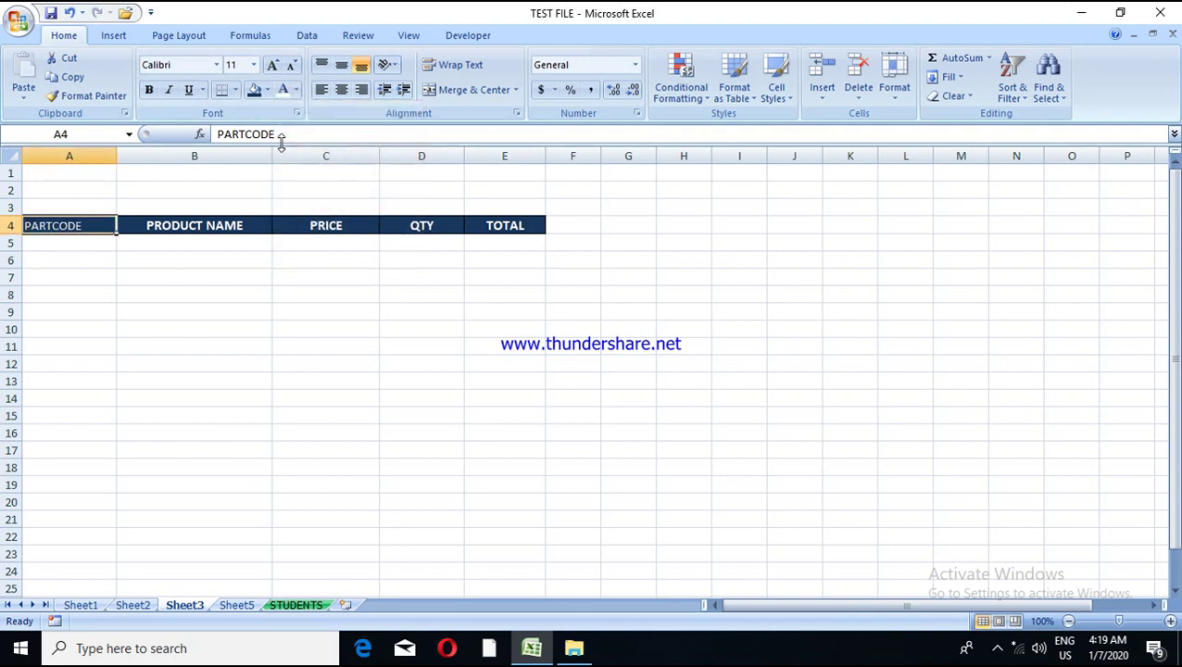
{"action": "left_click", "coordinate": [152, 93]}
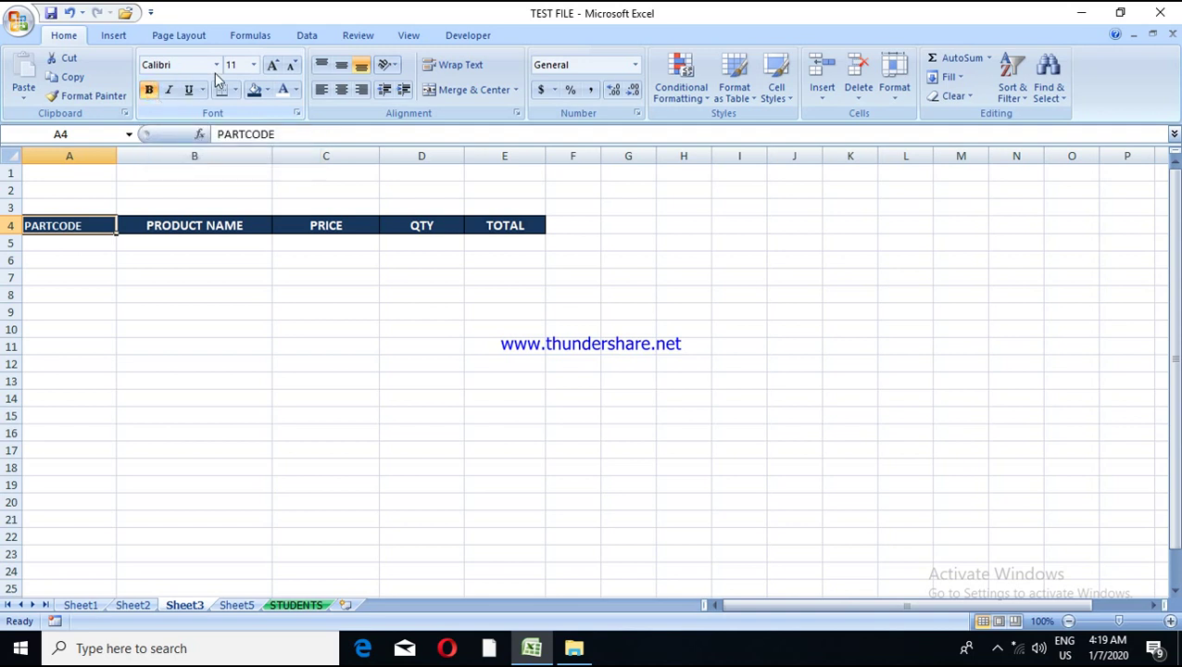
Step: Widen column A further, then go to Sheet2 to review the VLOOKUP example
{"action": "left_click", "coordinate": [77, 288]}
{"action": "left_click_drag", "start_coordinate": [118, 150], "coordinate": [169, 160]}
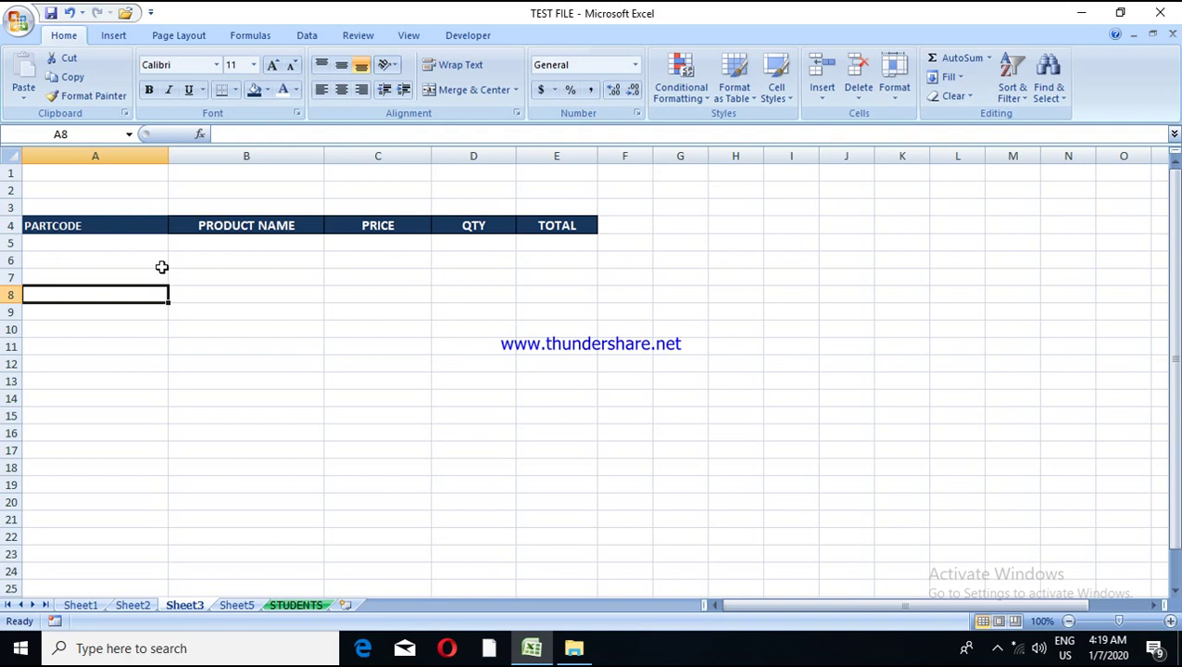
{"action": "left_click", "coordinate": [133, 606]}
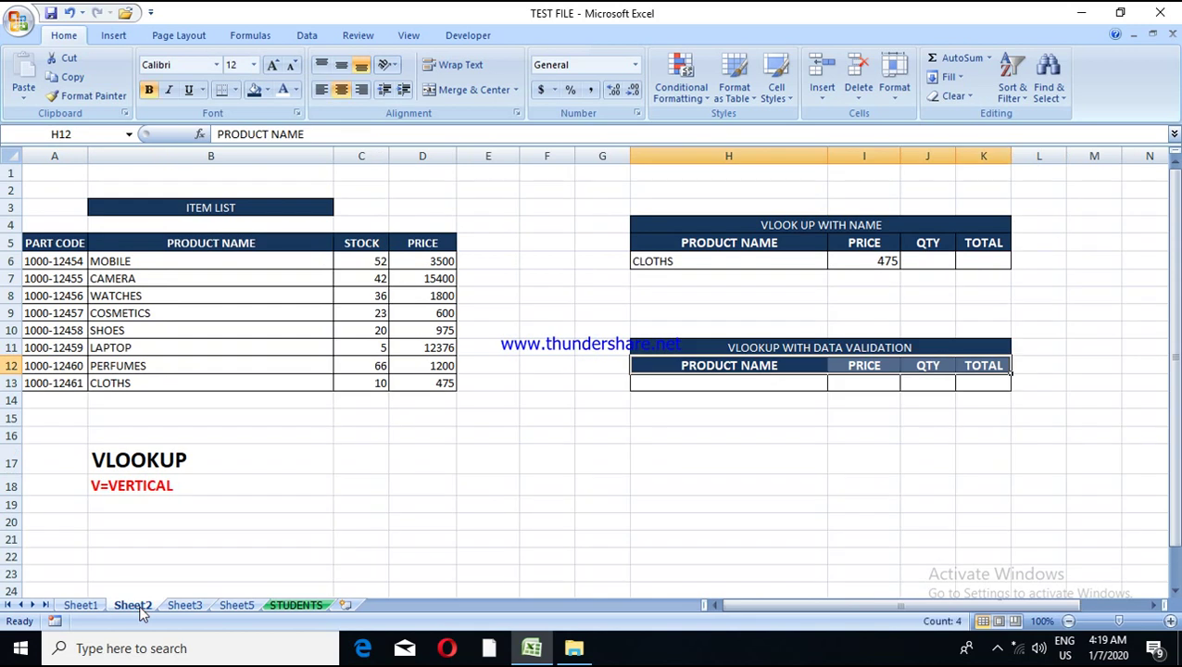
Step: Inspect the VLOOKUP formula in I6 on Sheet2
{"action": "left_click", "coordinate": [362, 468]}
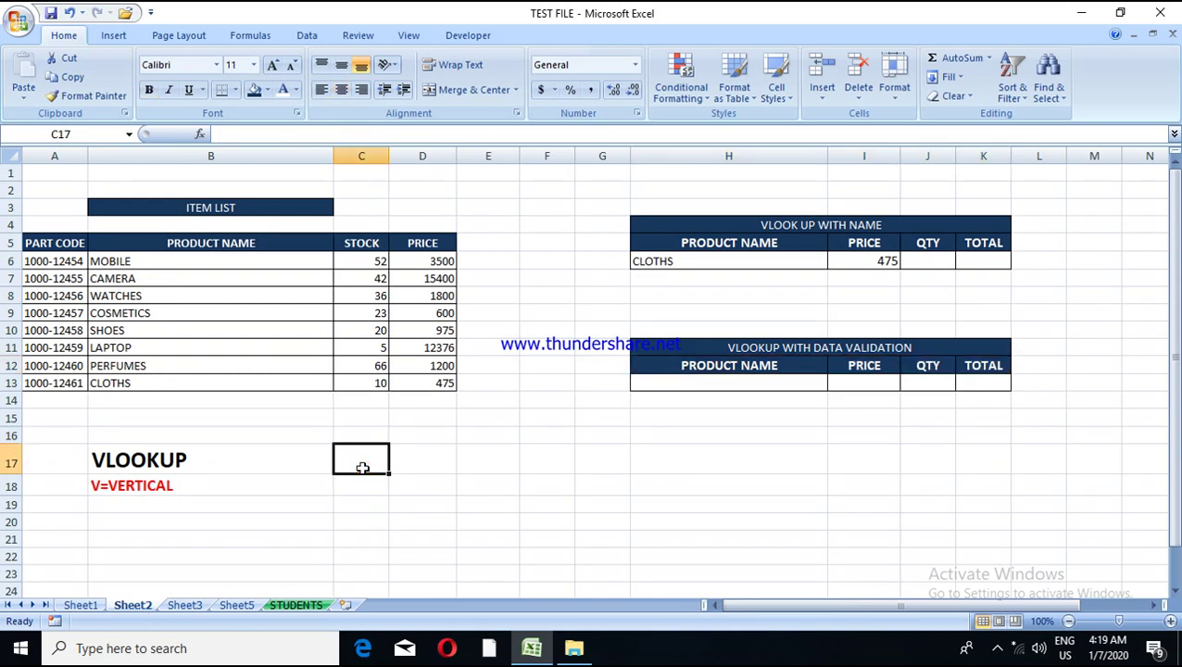
{"action": "left_click", "coordinate": [522, 399]}
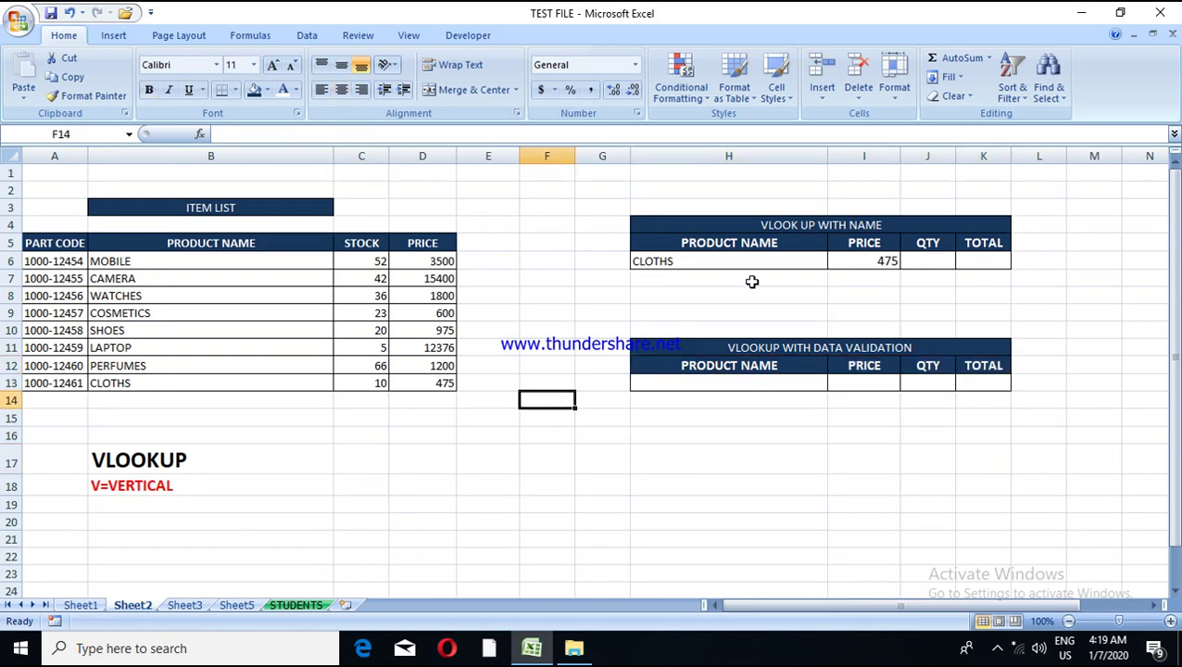
{"action": "left_click", "coordinate": [834, 268]}
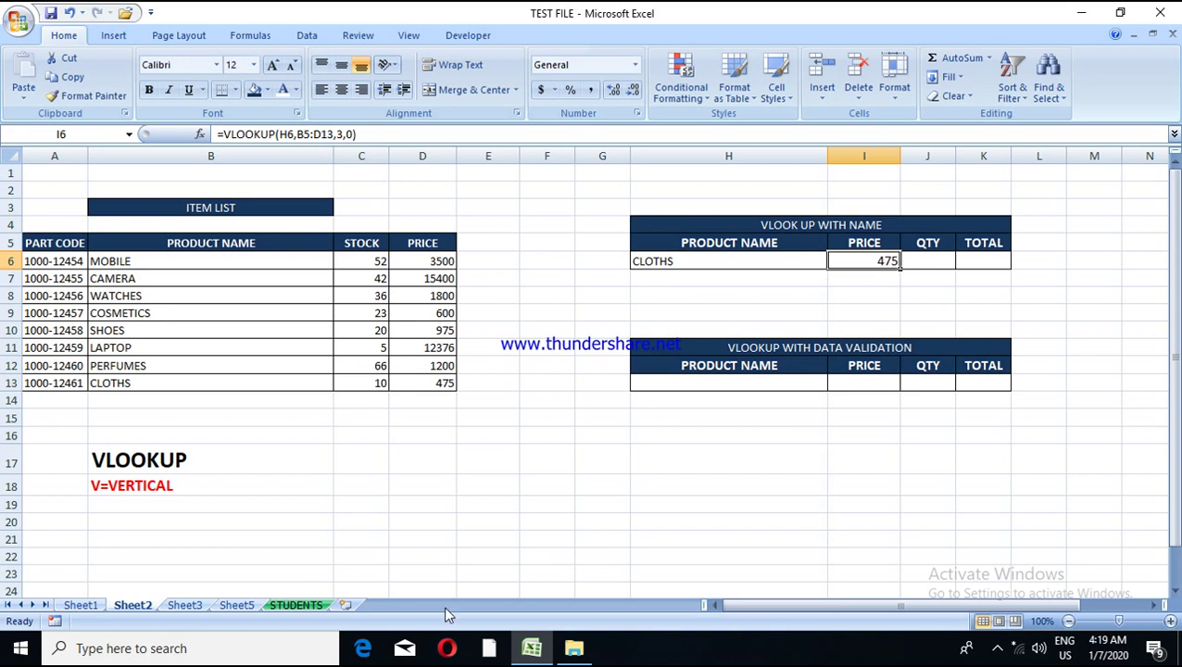
Step: On Sheet3, try starting the product-name formula in B5, then cancel it
{"action": "left_click", "coordinate": [186, 605]}
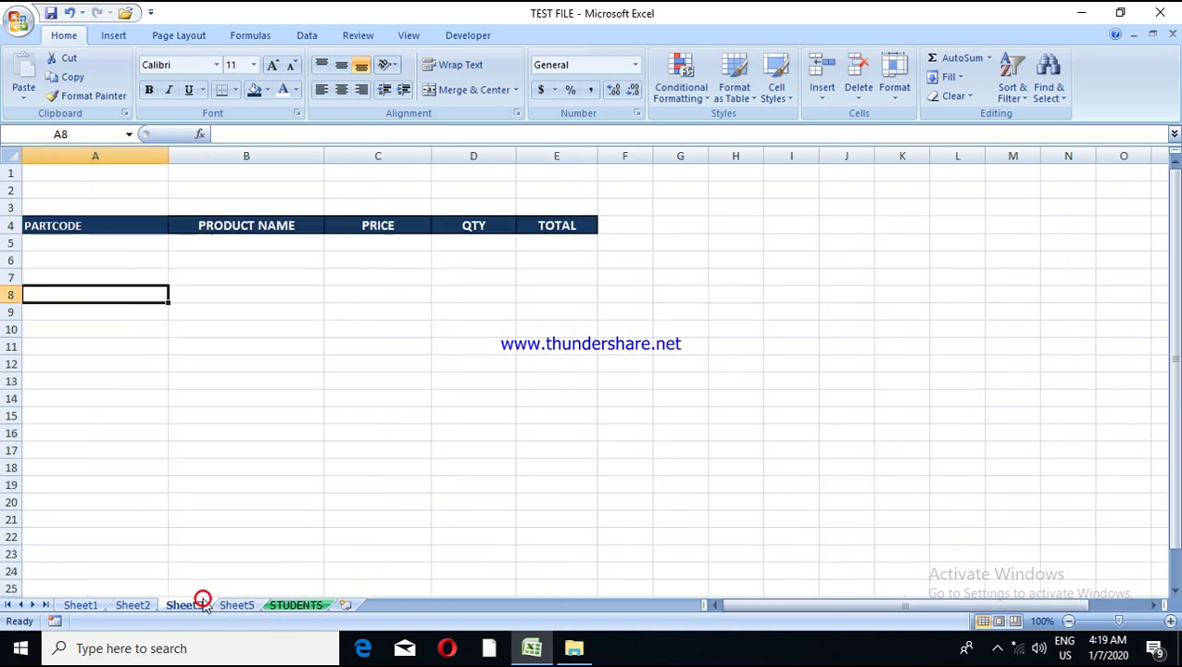
{"action": "left_click", "coordinate": [107, 257]}
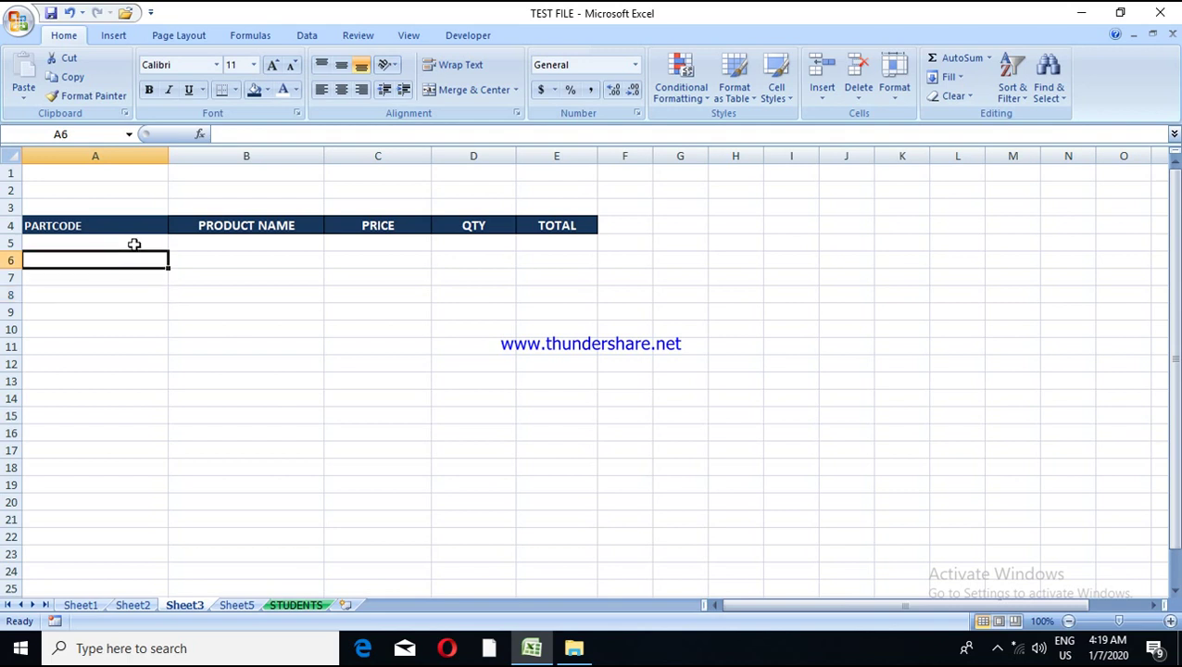
{"action": "left_click", "coordinate": [196, 245]}
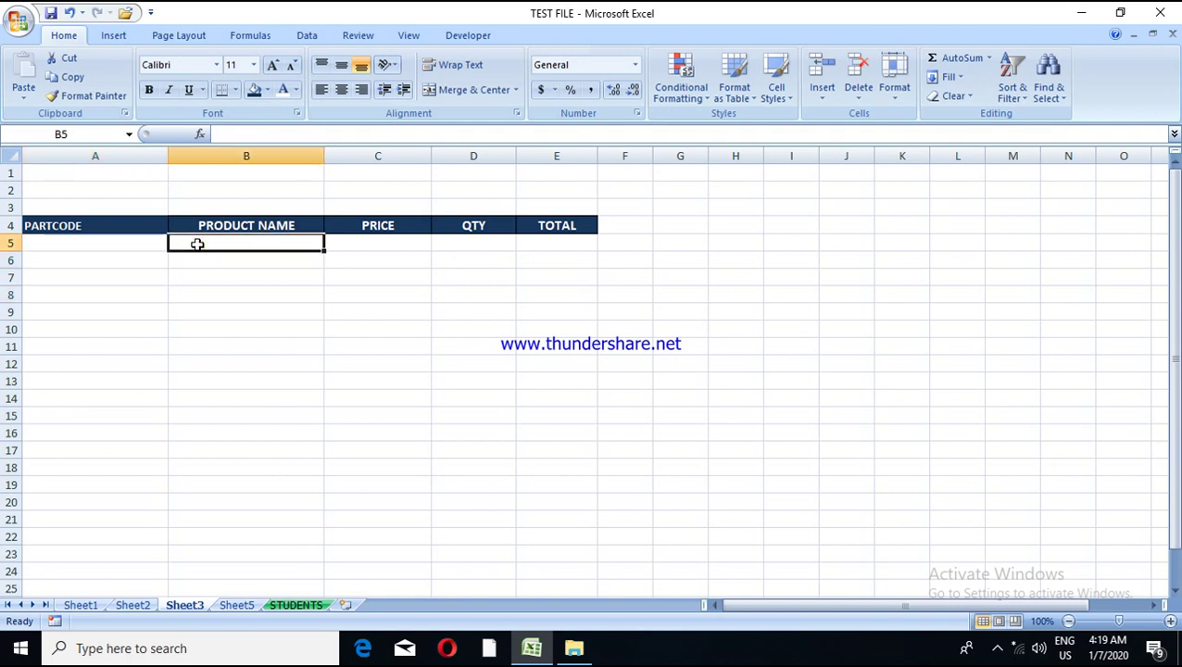
{"action": "type", "text": "="}
{"action": "key", "text": "Escape"}
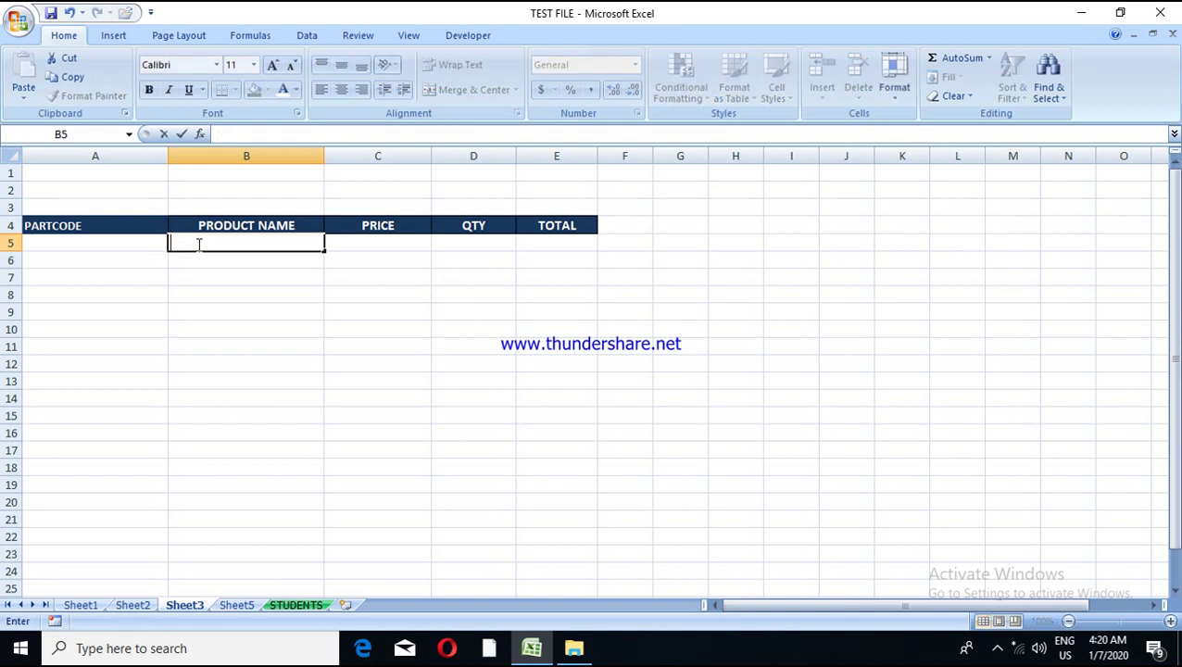
{"action": "left_click", "coordinate": [130, 243]}
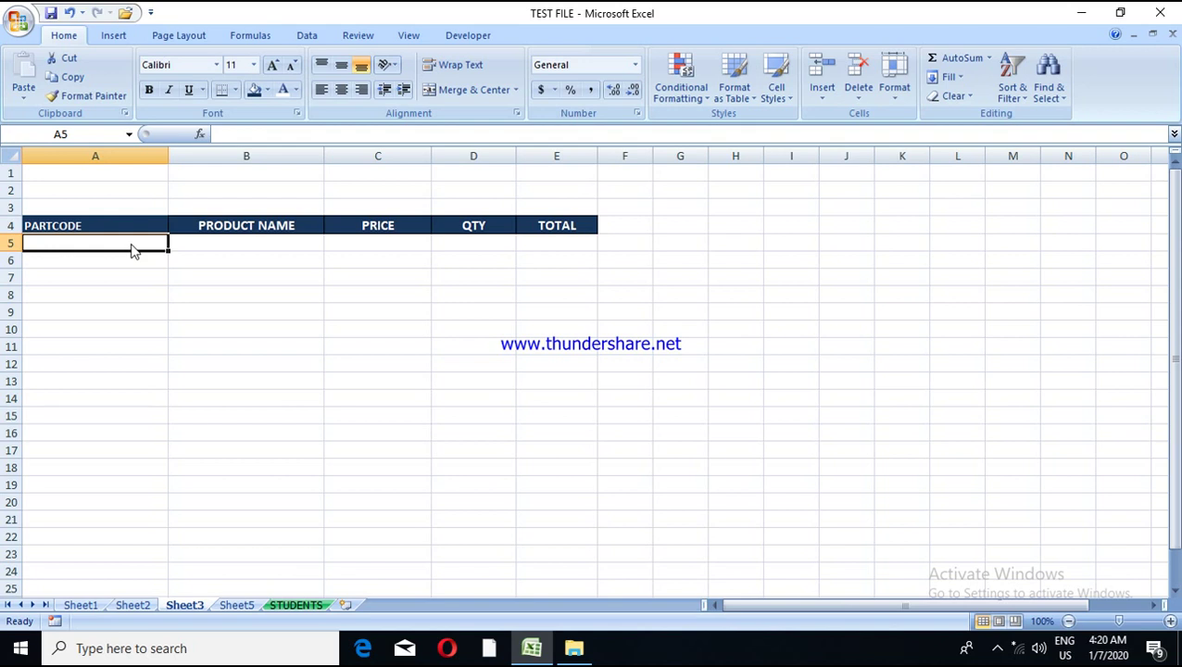
{"action": "key", "text": "Tab"}
{"action": "key", "text": "Tab"}
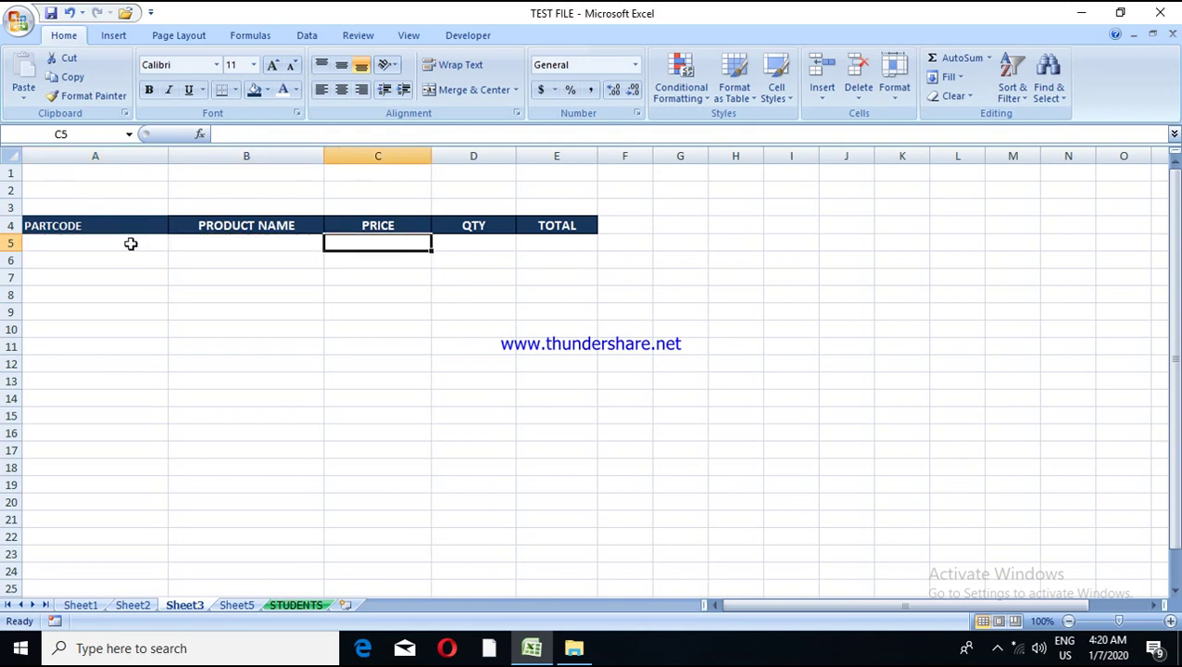
{"action": "key", "text": "shift+Tab"}
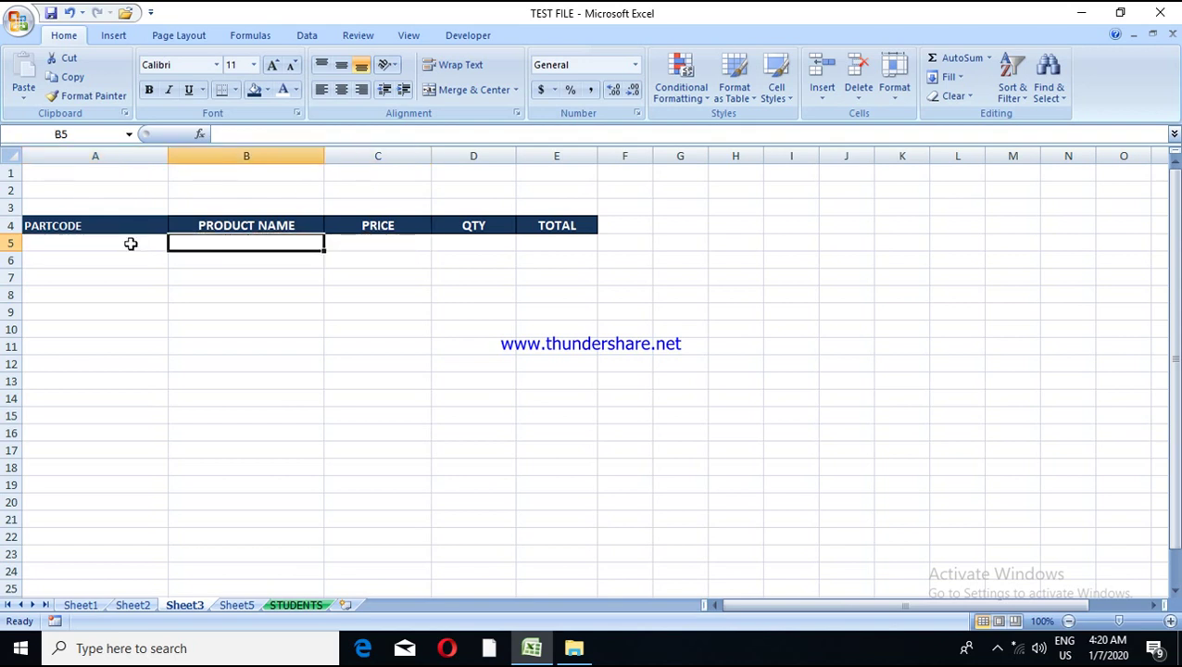
Step: Back on Sheet2, select the item list A5:D13 as the intended lookup range
{"action": "left_click", "coordinate": [133, 605]}
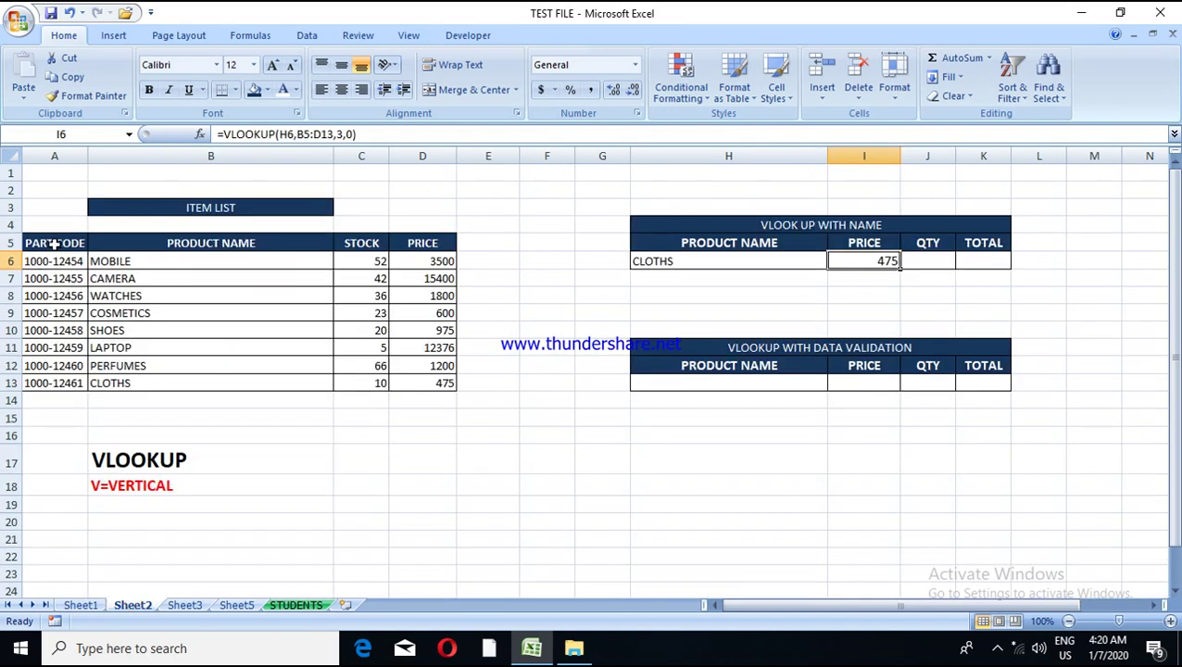
{"action": "left_click_drag", "start_coordinate": [55, 243], "coordinate": [394, 380]}
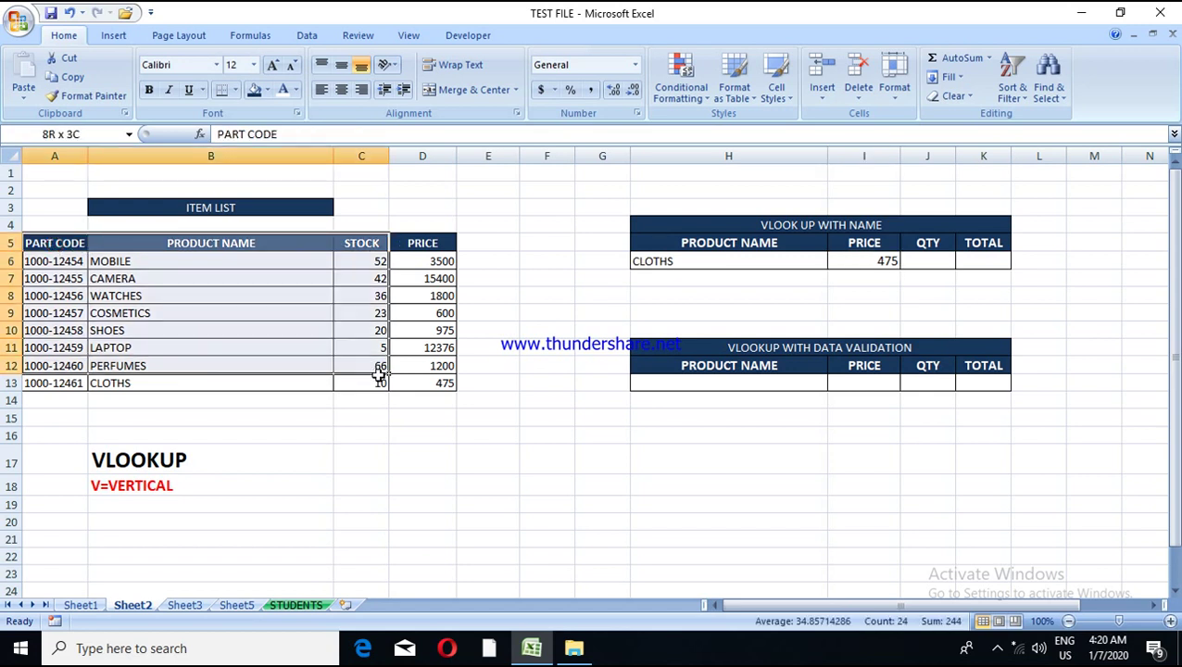
{"action": "left_click", "coordinate": [397, 418]}
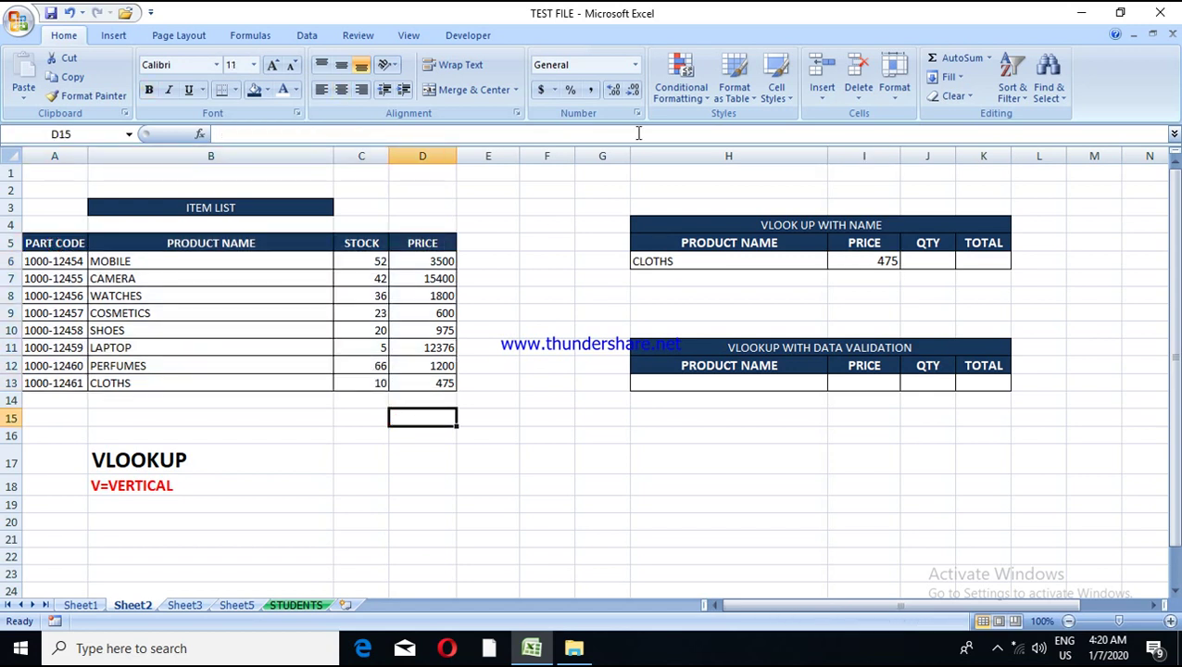
{"action": "left_click", "coordinate": [269, 43]}
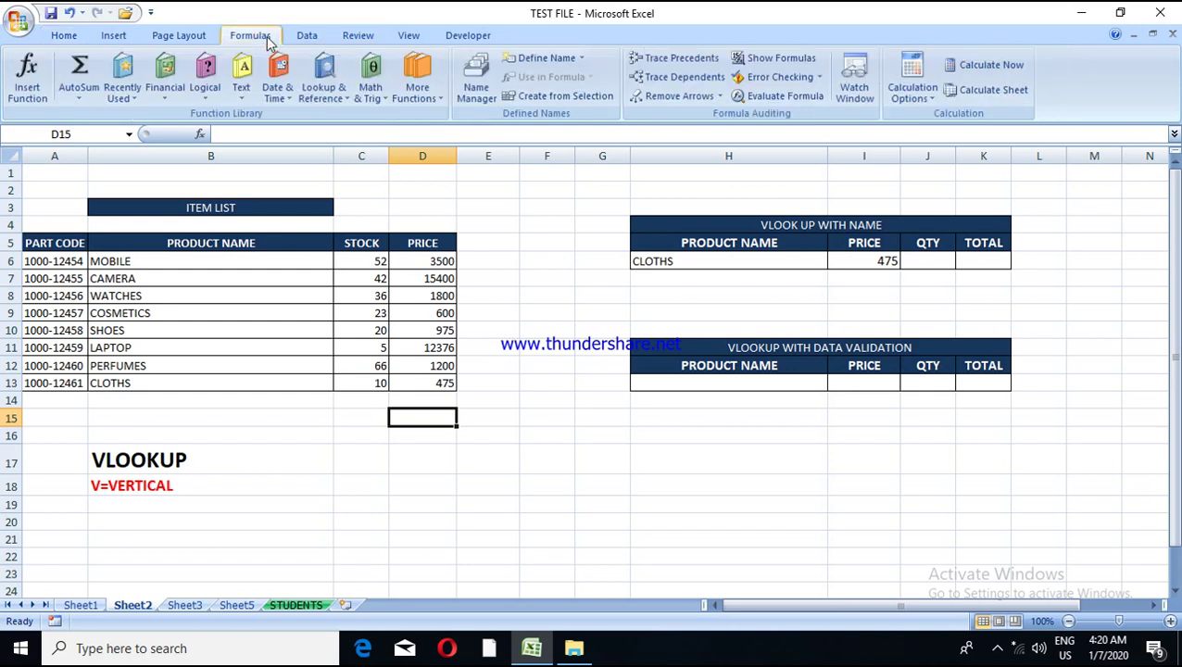
Step: Define the workbook name PRICELIST referring to Sheet2!$A$5:$D$13 through Name Manager
{"action": "left_click", "coordinate": [477, 93]}
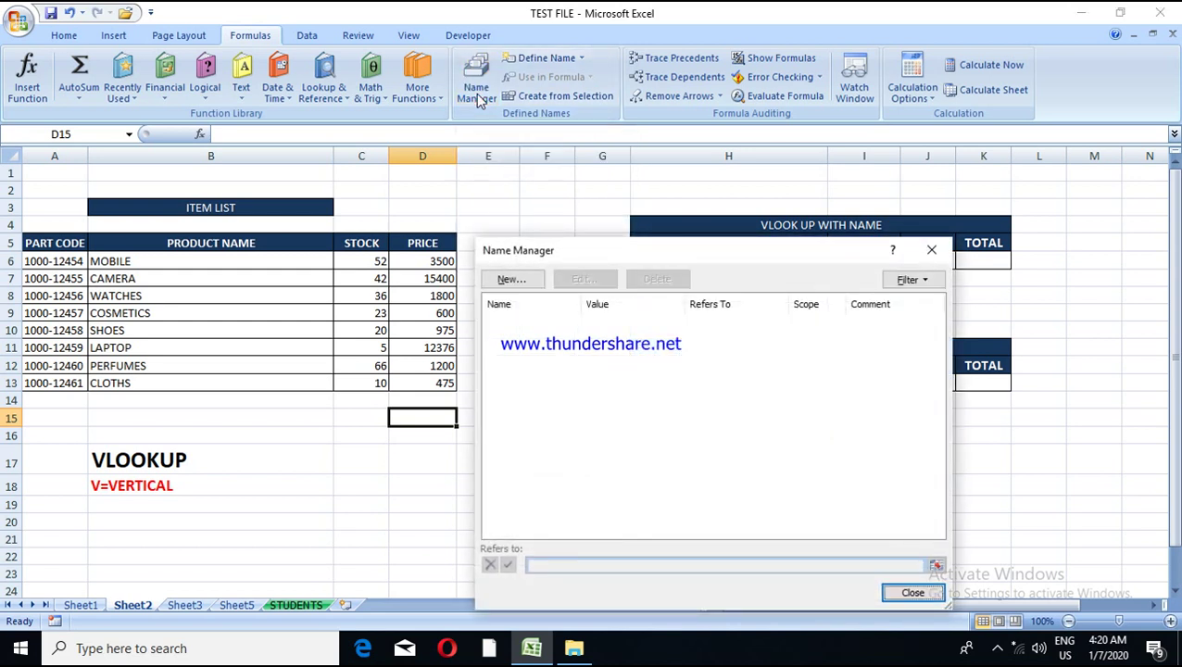
{"action": "left_click", "coordinate": [527, 255]}
{"action": "left_click_drag", "start_coordinate": [532, 262], "coordinate": [807, 168]}
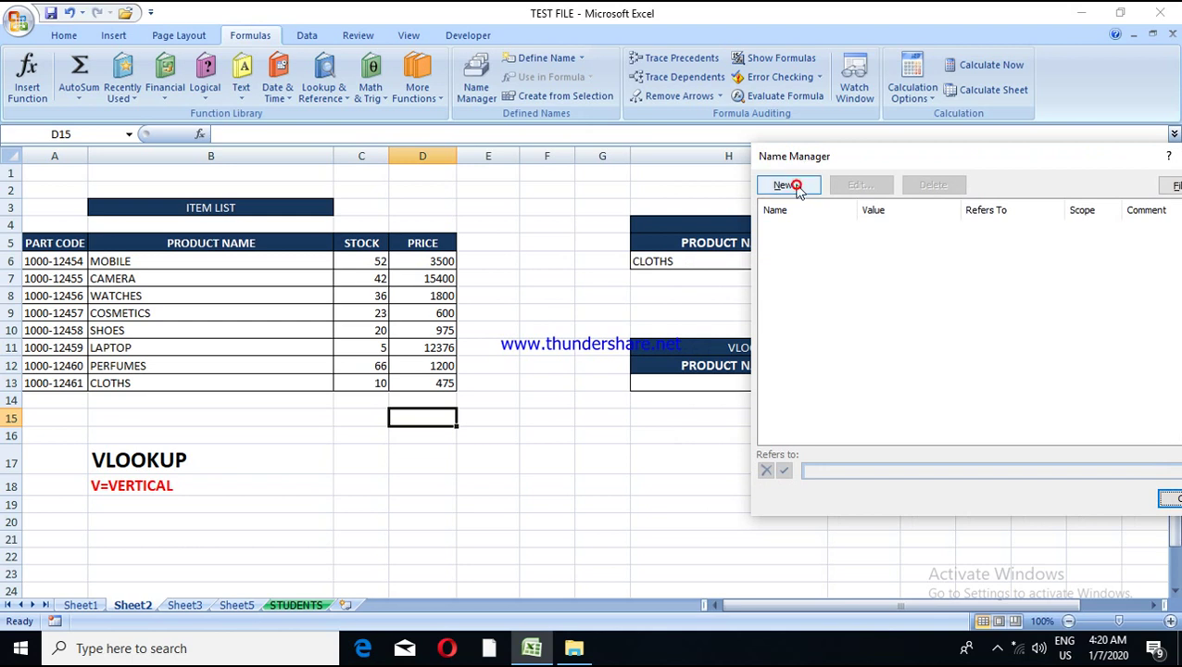
{"action": "left_click", "coordinate": [795, 186]}
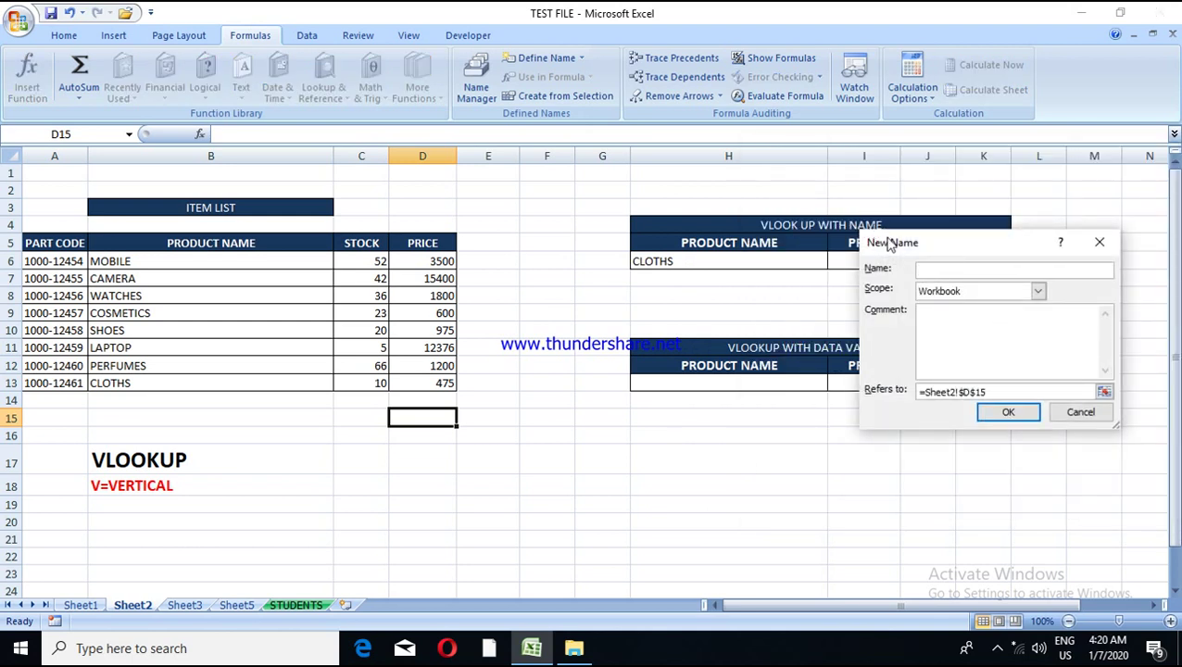
{"action": "left_click_drag", "start_coordinate": [886, 237], "coordinate": [140, 422]}
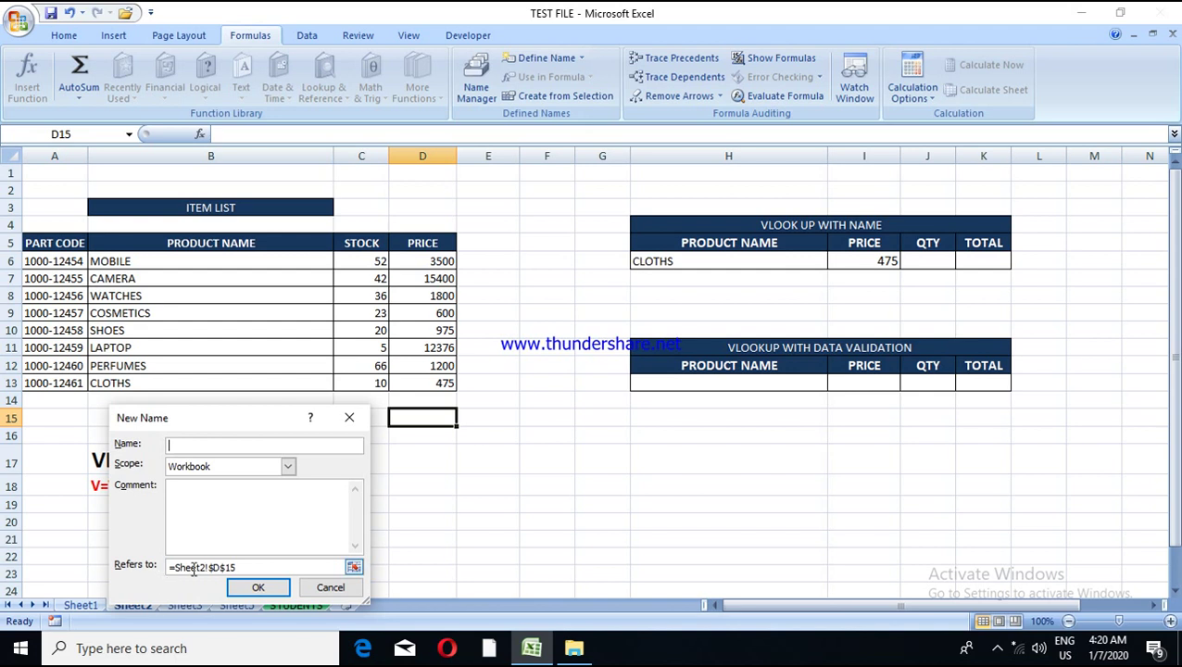
{"action": "left_click", "coordinate": [355, 568]}
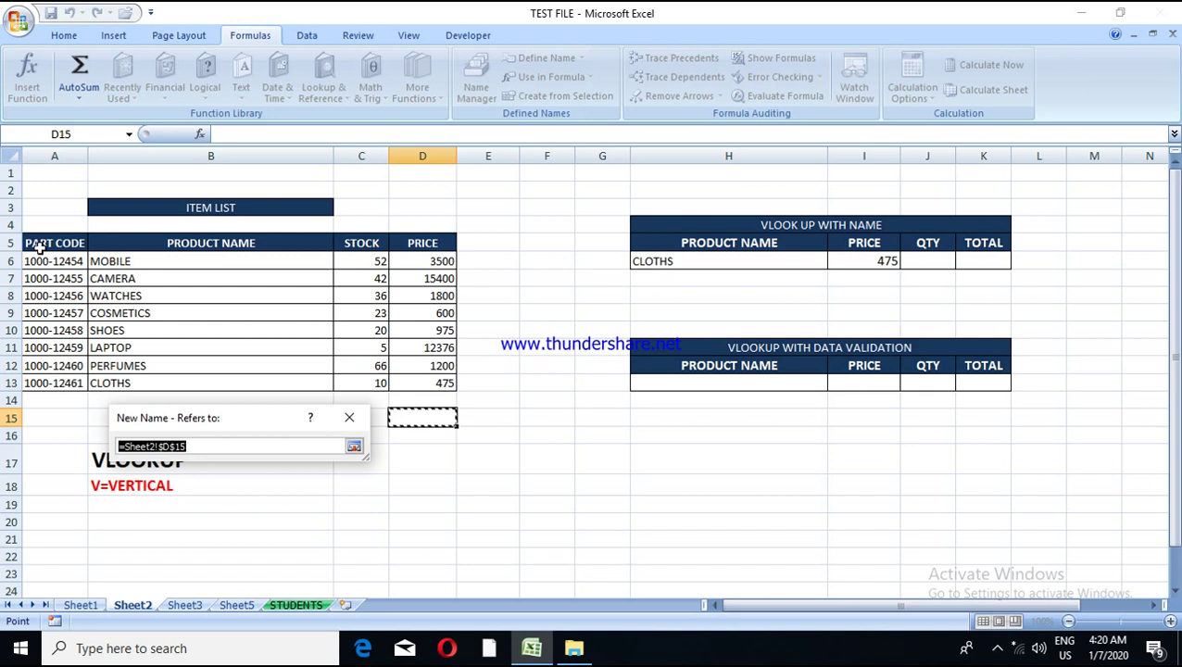
{"action": "left_click_drag", "start_coordinate": [39, 247], "coordinate": [286, 368]}
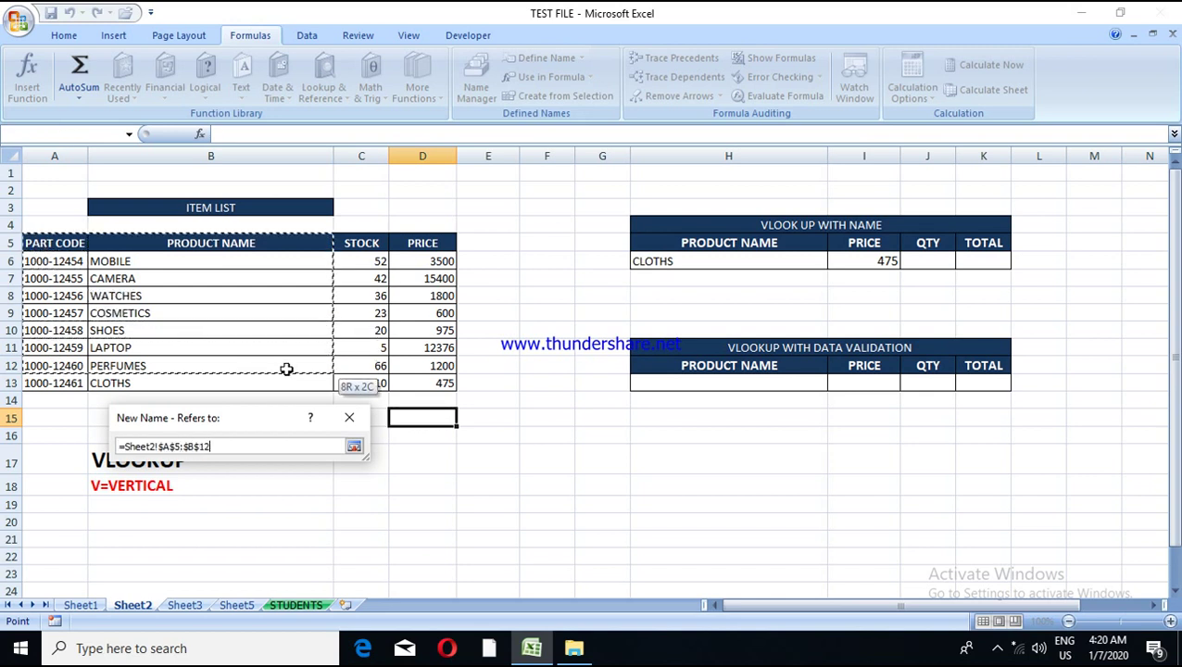
{"action": "left_click_drag", "start_coordinate": [287, 369], "coordinate": [445, 378]}
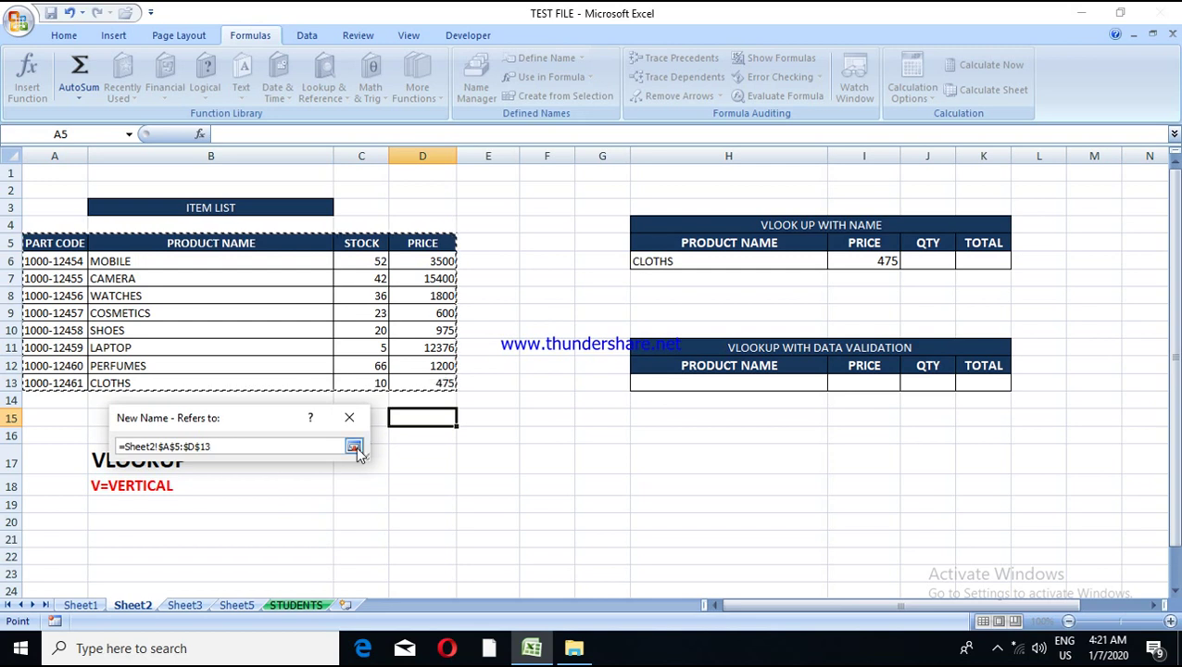
{"action": "left_click", "coordinate": [355, 446]}
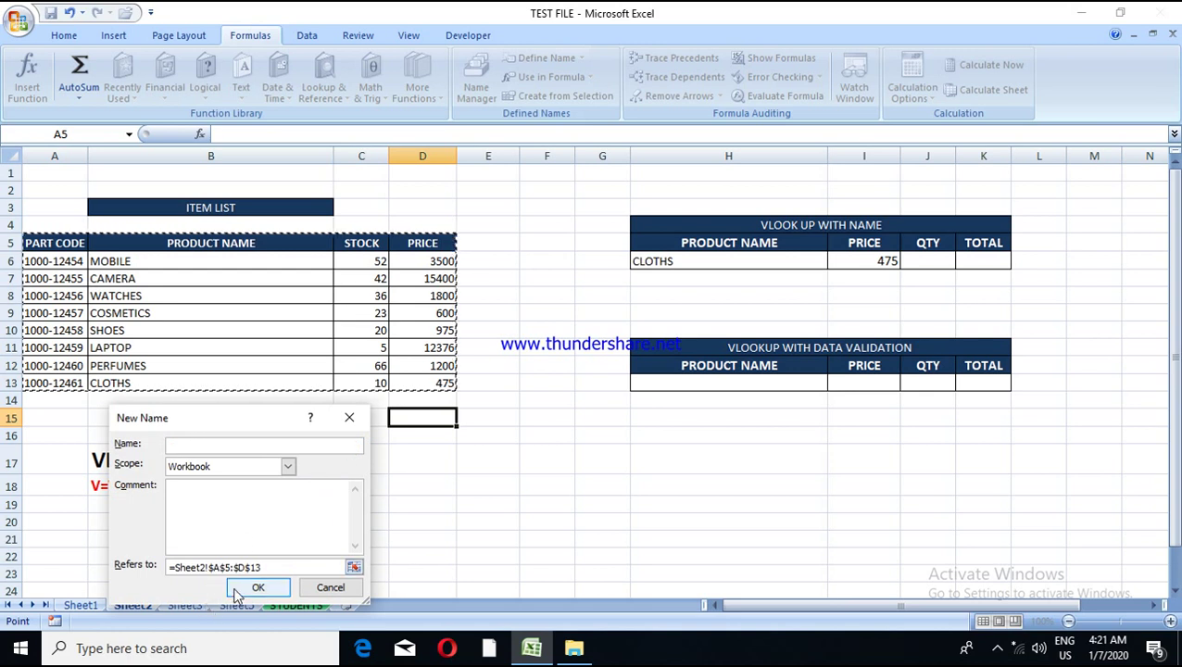
{"action": "left_click", "coordinate": [222, 448]}
{"action": "type", "text": "PRICELIST"}
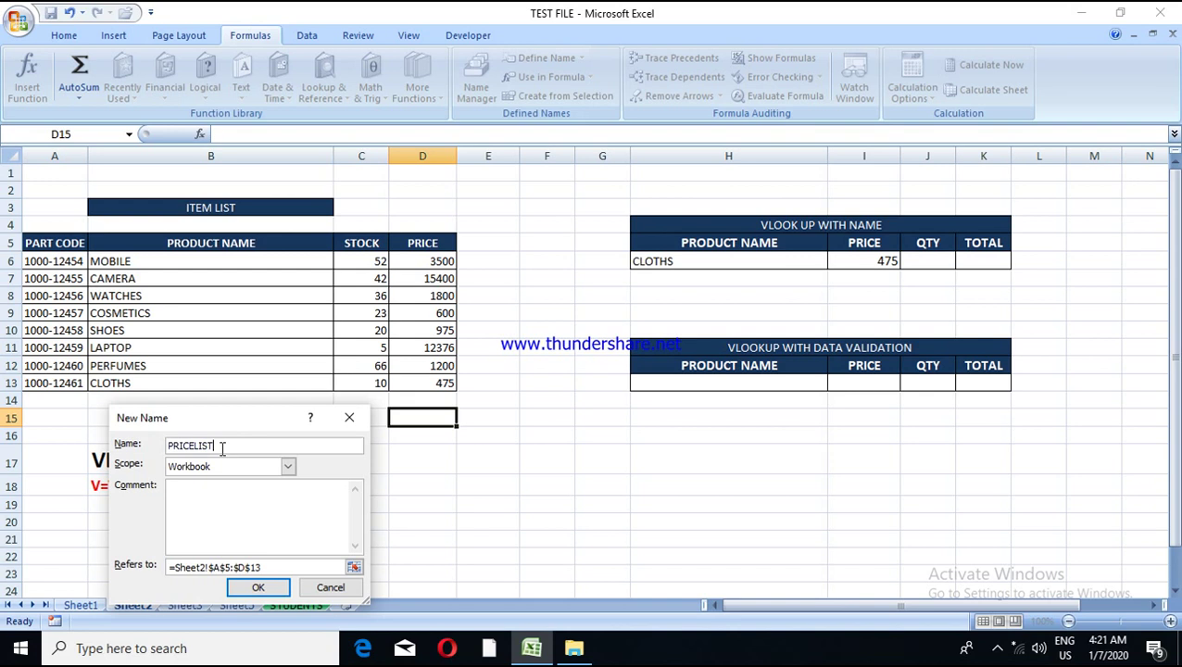
{"action": "left_click", "coordinate": [235, 587]}
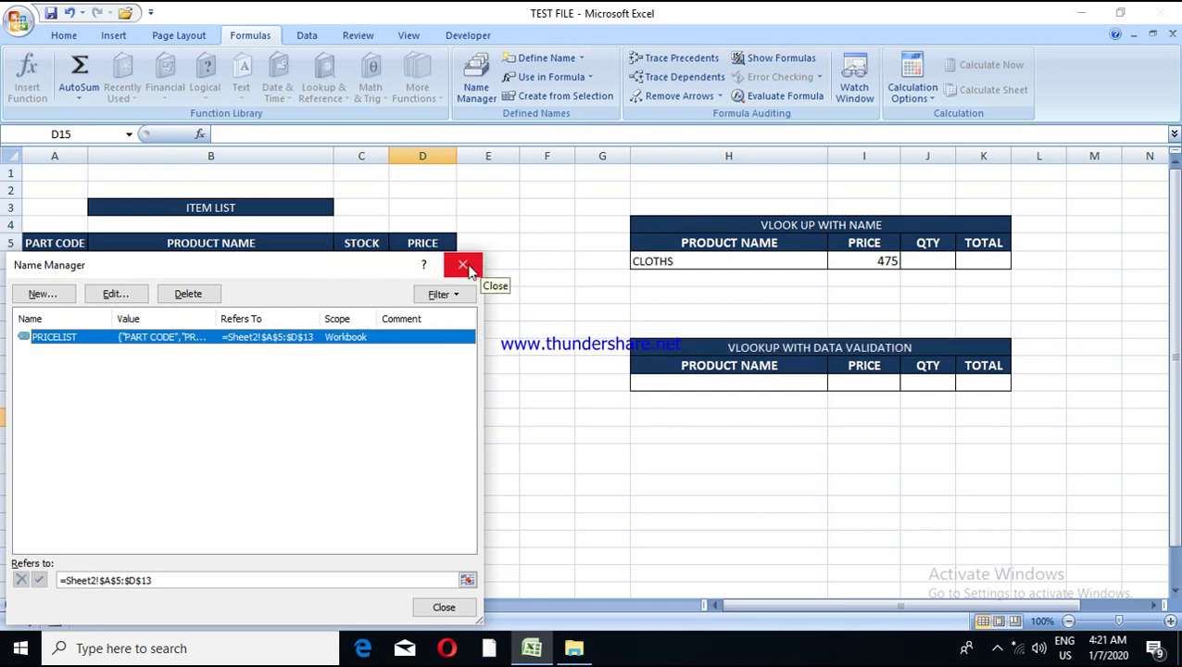
{"action": "left_click", "coordinate": [463, 267]}
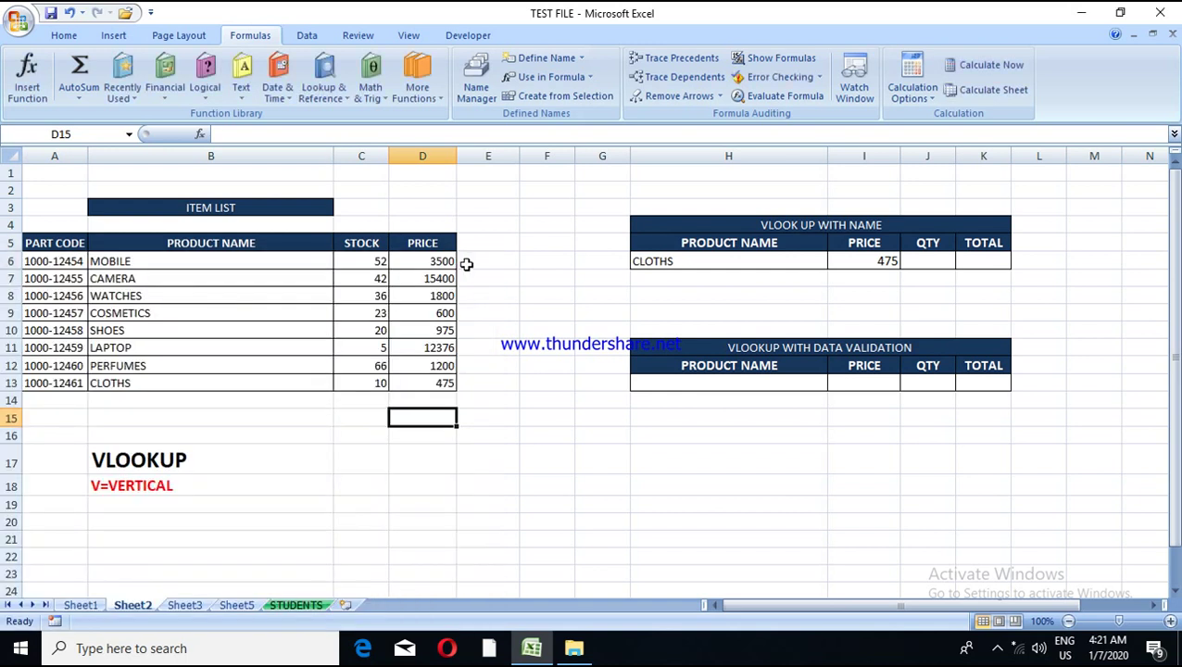
Step: Recheck PRICELIST in Name Manager, close it, and return to Sheet3
{"action": "left_click", "coordinate": [487, 93]}
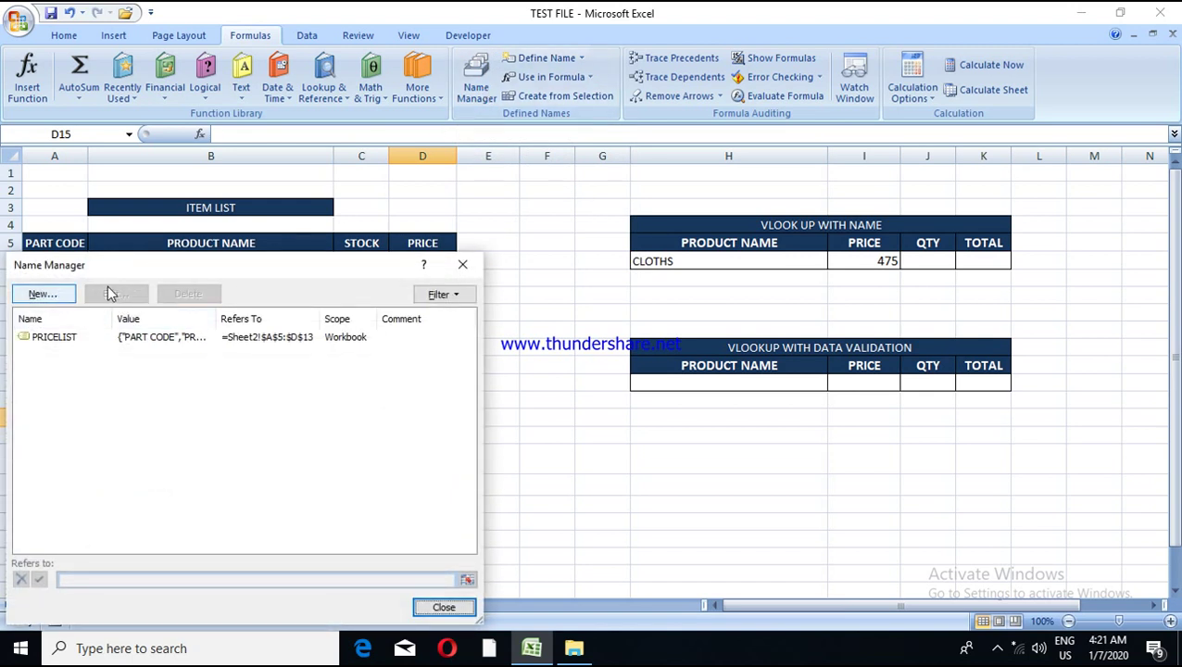
{"action": "left_click", "coordinate": [463, 266]}
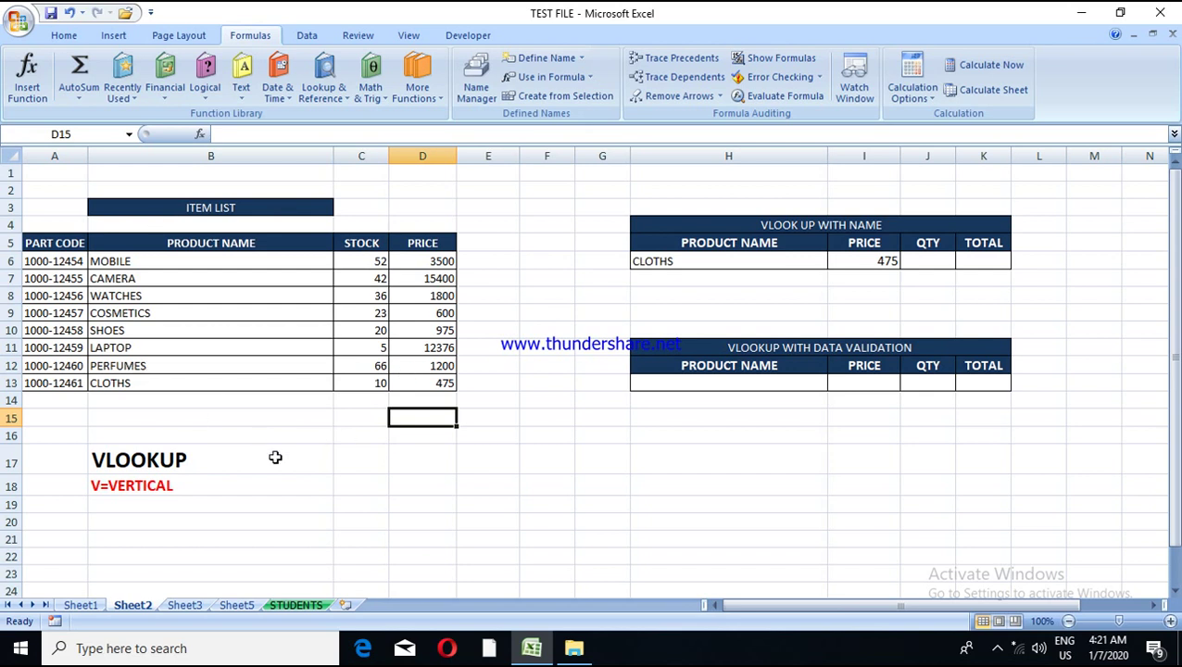
{"action": "left_click", "coordinate": [187, 607]}
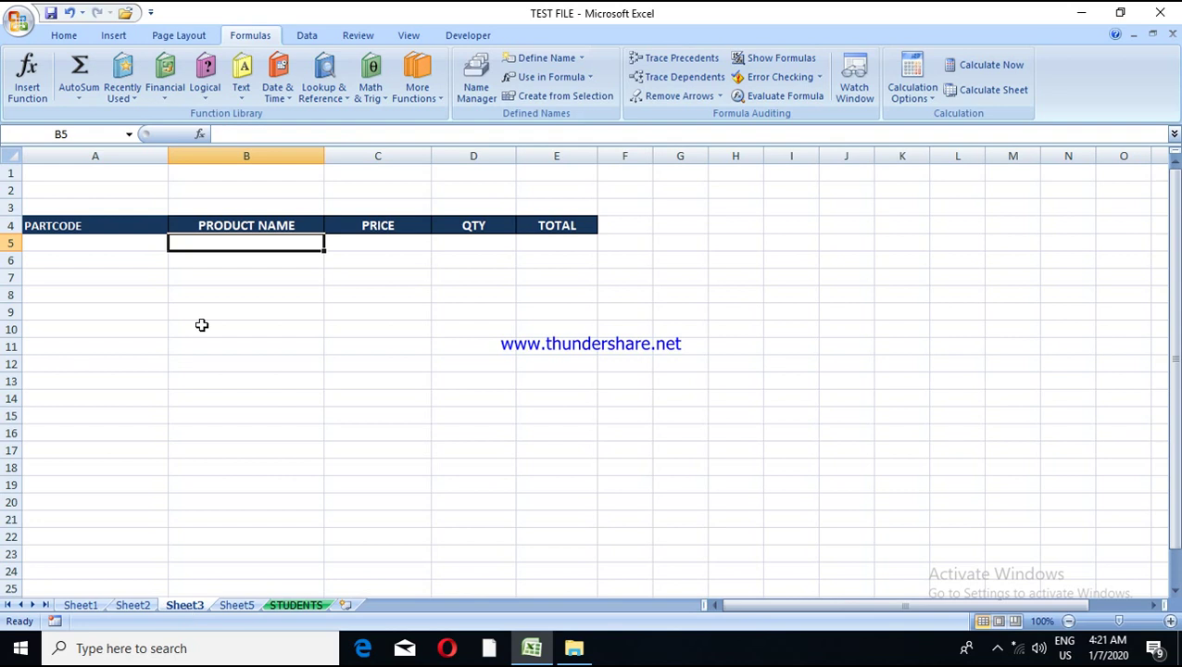
Step: Start a VLOOKUP in B5 using A5 as lookup value and PRICELIST as the table
{"action": "left_click", "coordinate": [249, 241]}
{"action": "type", "text": "=V"}
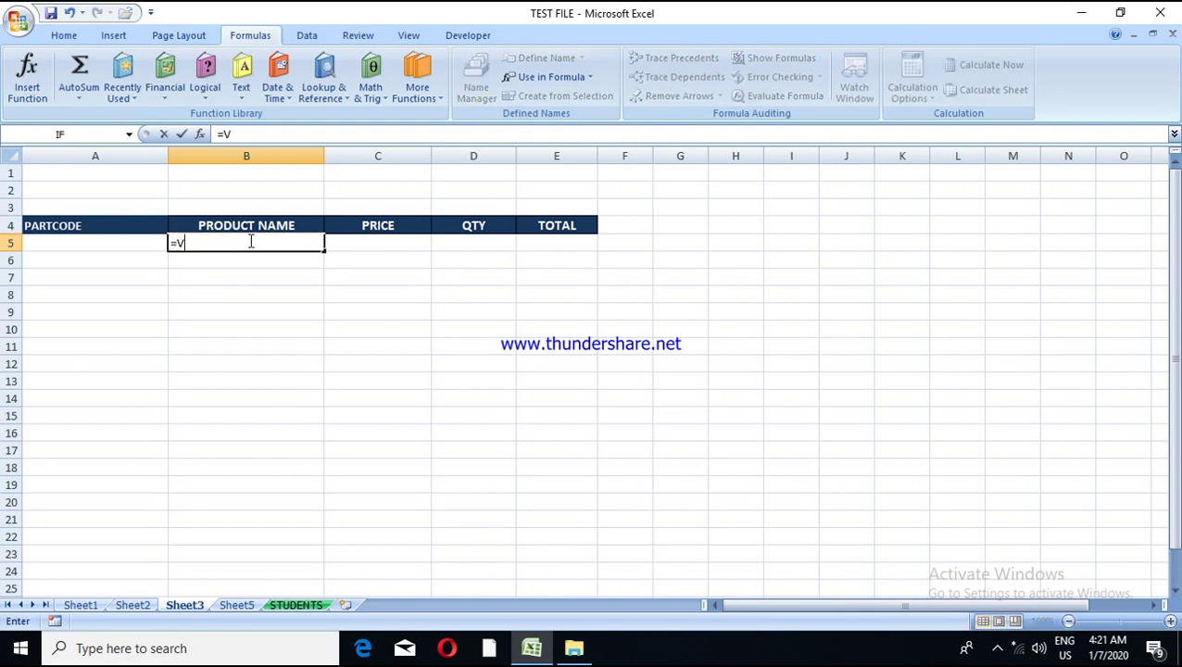
{"action": "type", "text": "LOOKUP"}
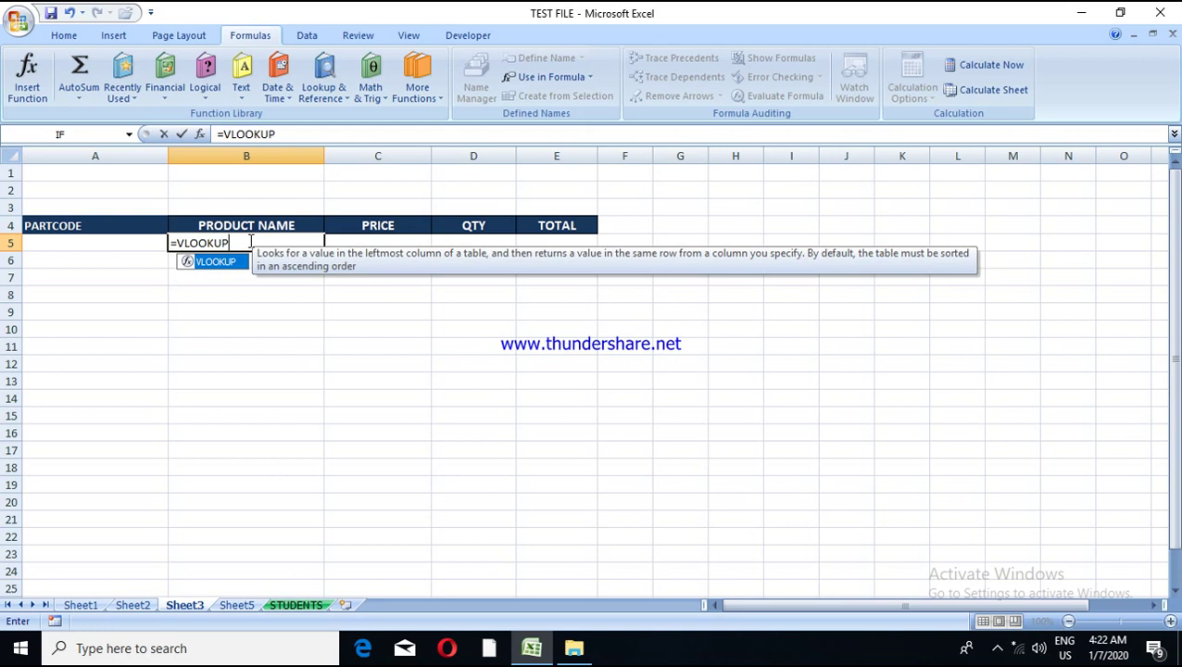
{"action": "type", "text": "("}
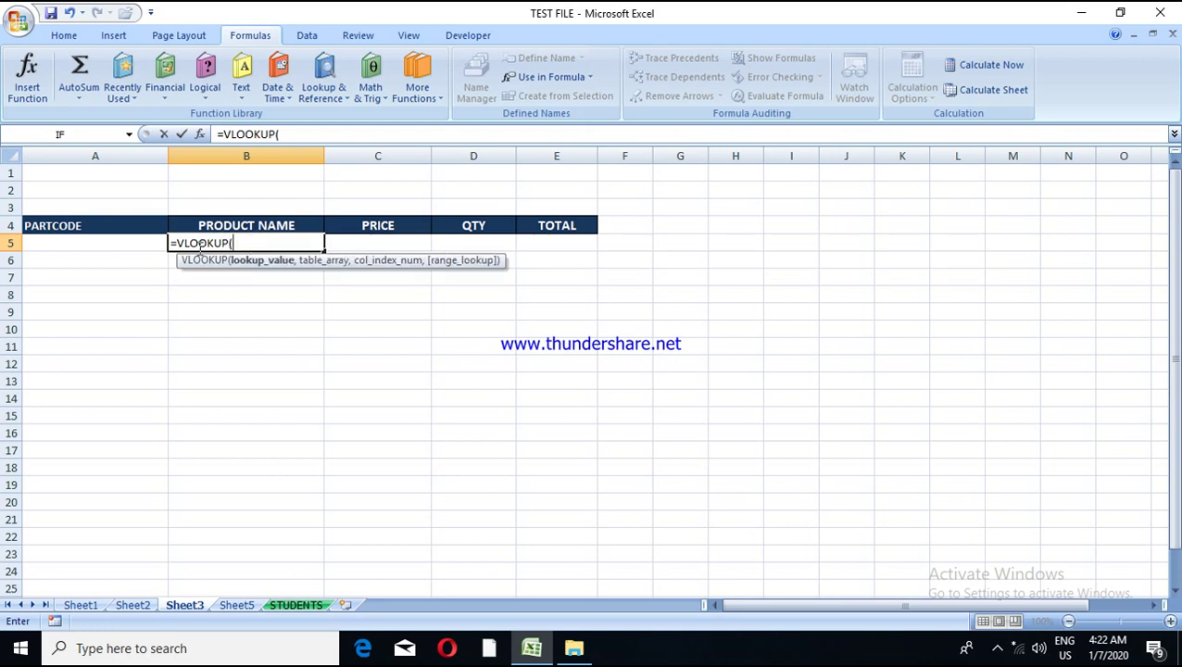
{"action": "left_click", "coordinate": [115, 243]}
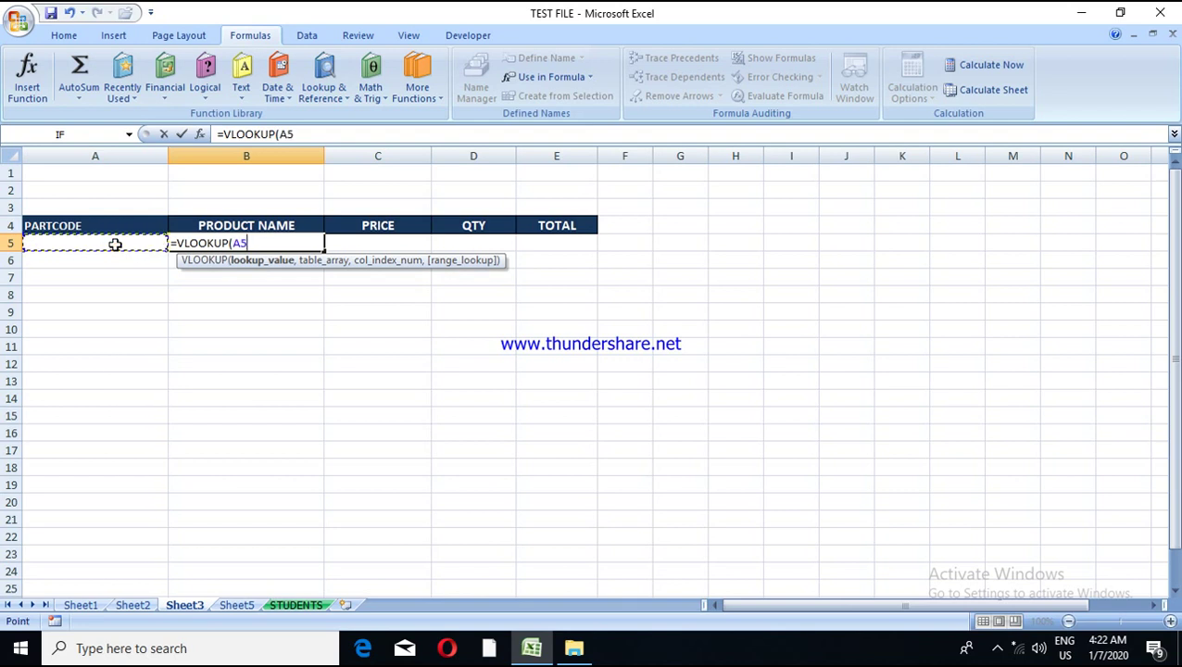
{"action": "type", "text": ","}
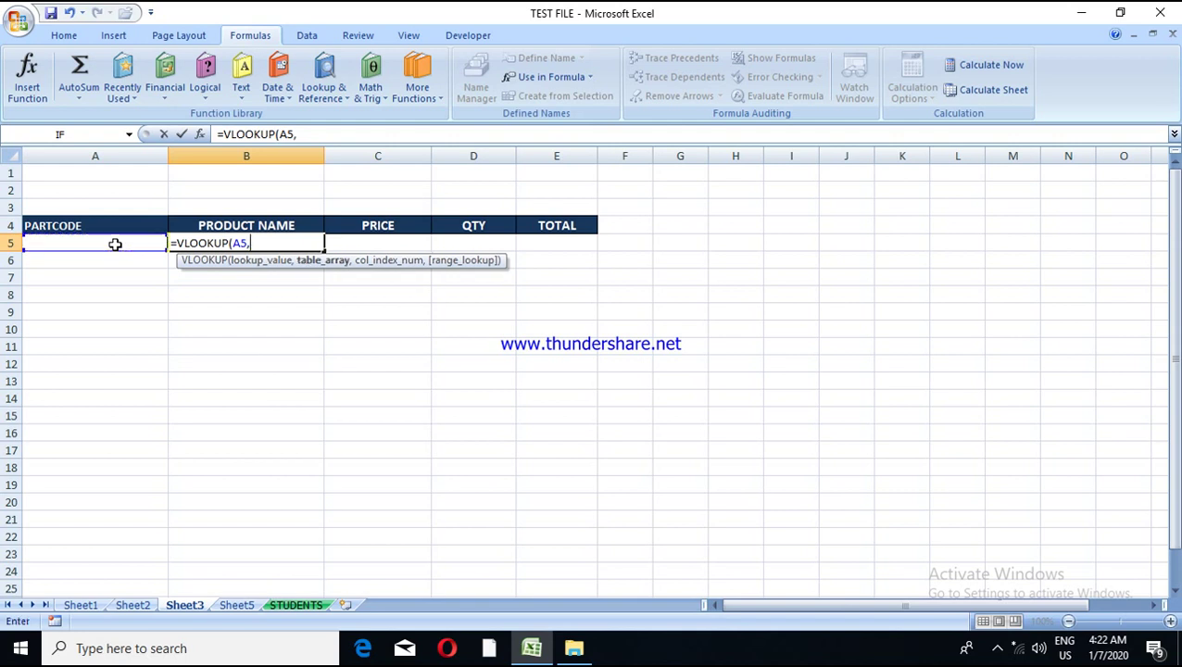
{"action": "type", "text": "PRI"}
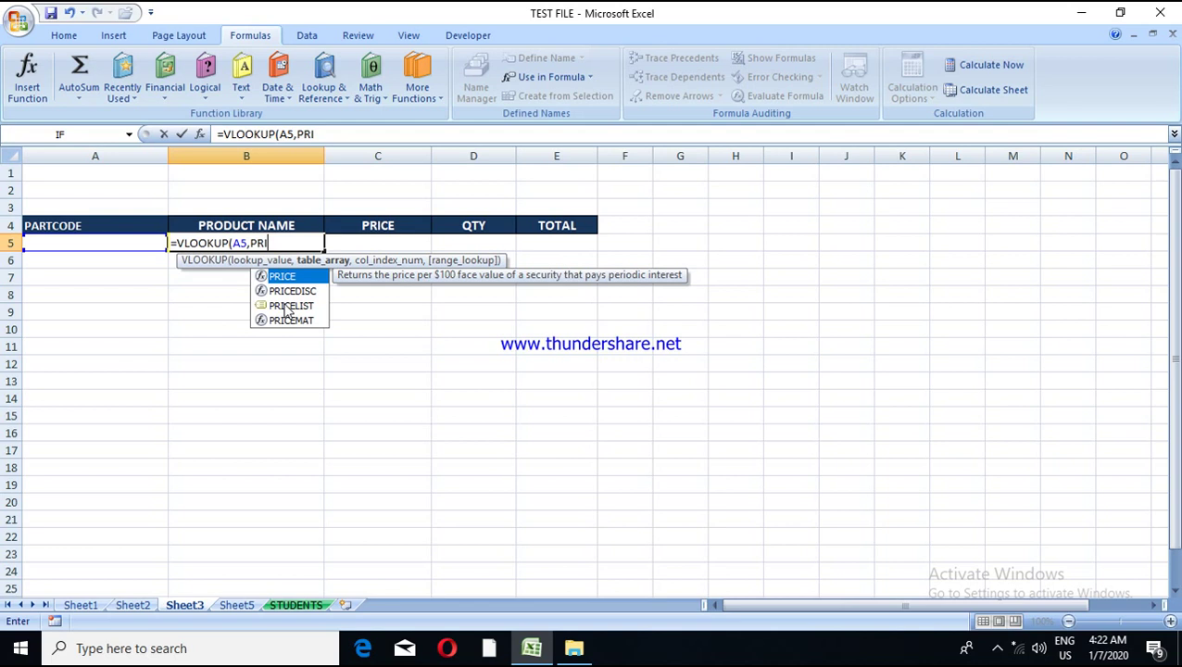
{"action": "left_click", "coordinate": [288, 308]}
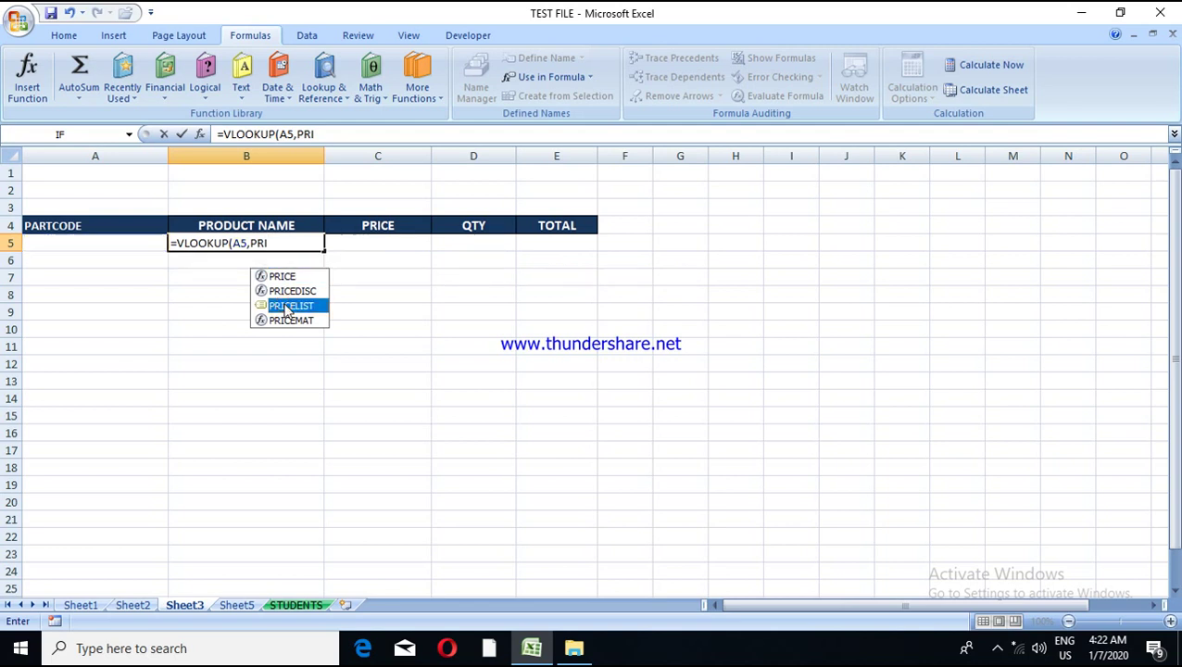
{"action": "double_click", "coordinate": [288, 309]}
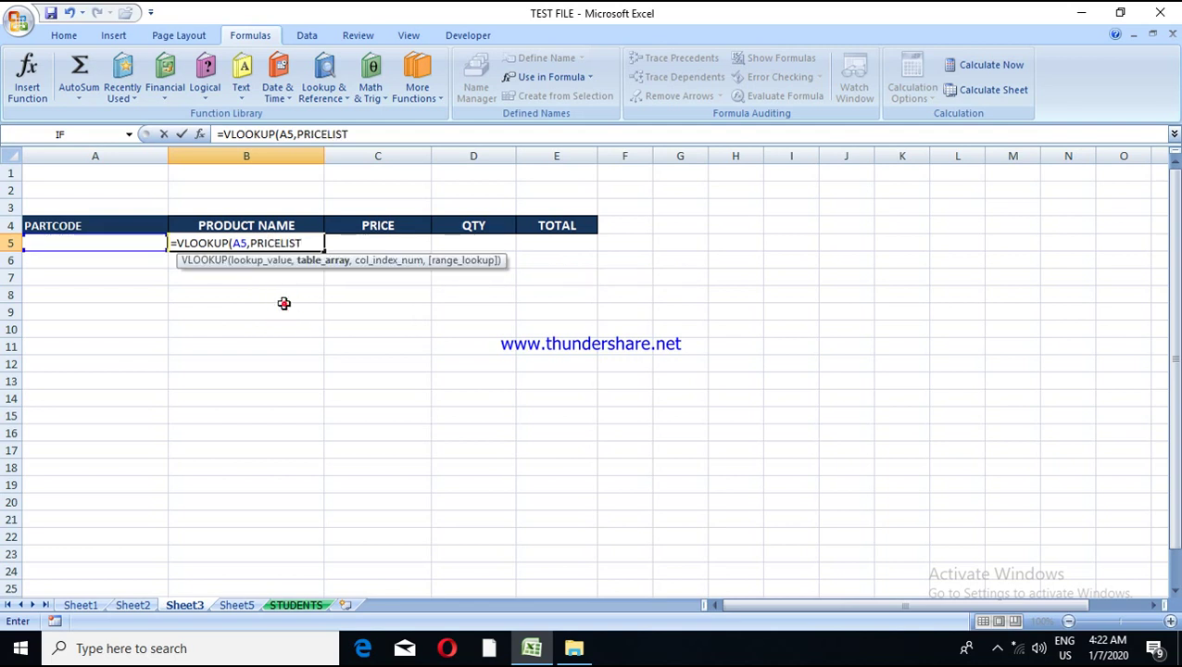
{"action": "type", "text": ","}
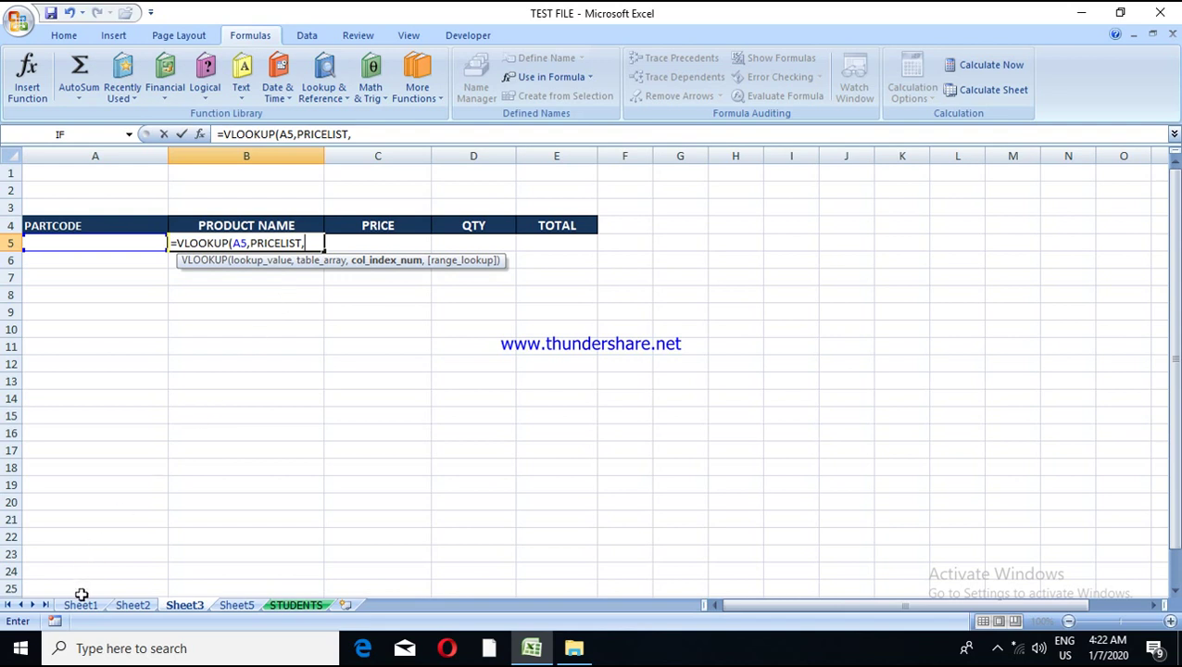
Step: Check the item list columns, then finish B5 as =VLOOKUP(A5,PRICELIST,3,0)
{"action": "left_click", "coordinate": [139, 605]}
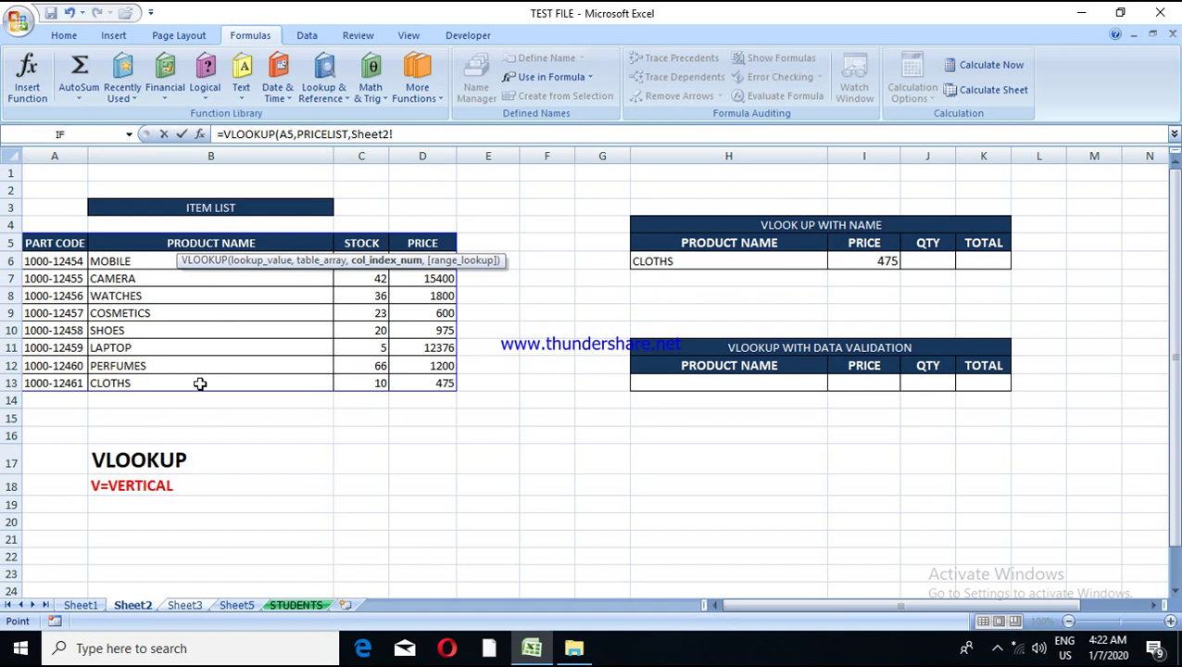
{"action": "left_click", "coordinate": [197, 605]}
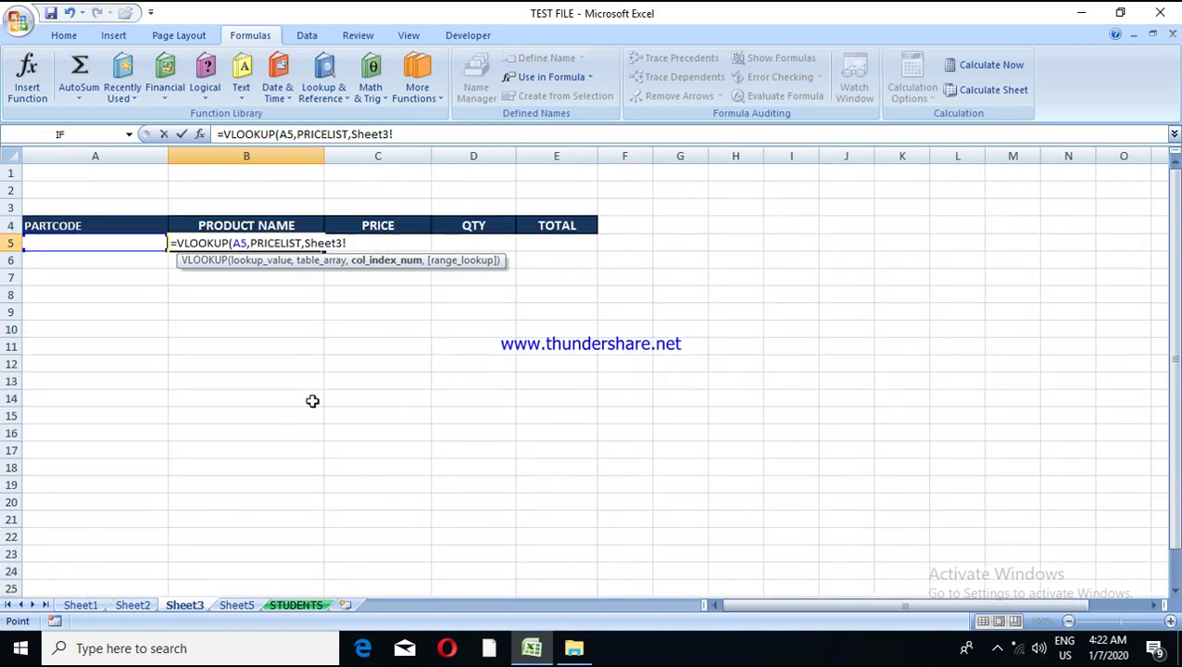
{"action": "key", "text": "BackSpace"}
{"action": "key", "text": "BackSpace"}
{"action": "key", "text": "BackSpace"}
{"action": "key", "text": "BackSpace"}
{"action": "key", "text": "BackSpace"}
{"action": "key", "text": "BackSpace"}
{"action": "key", "text": "BackSpace"}
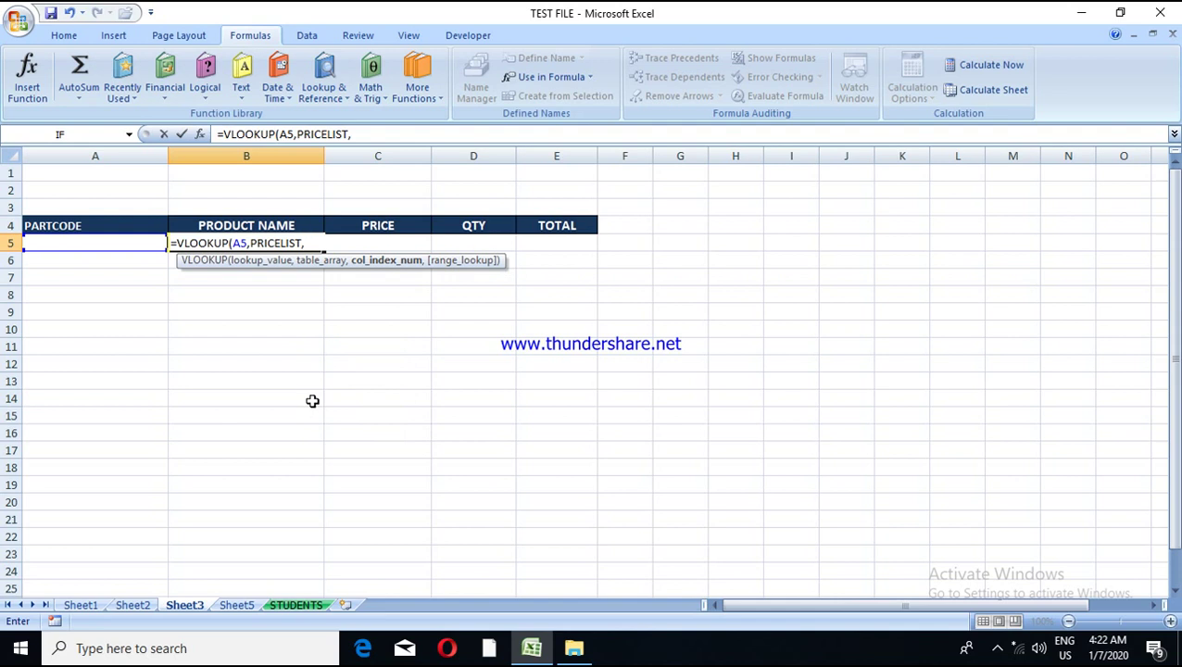
{"action": "type", "text": "3,"}
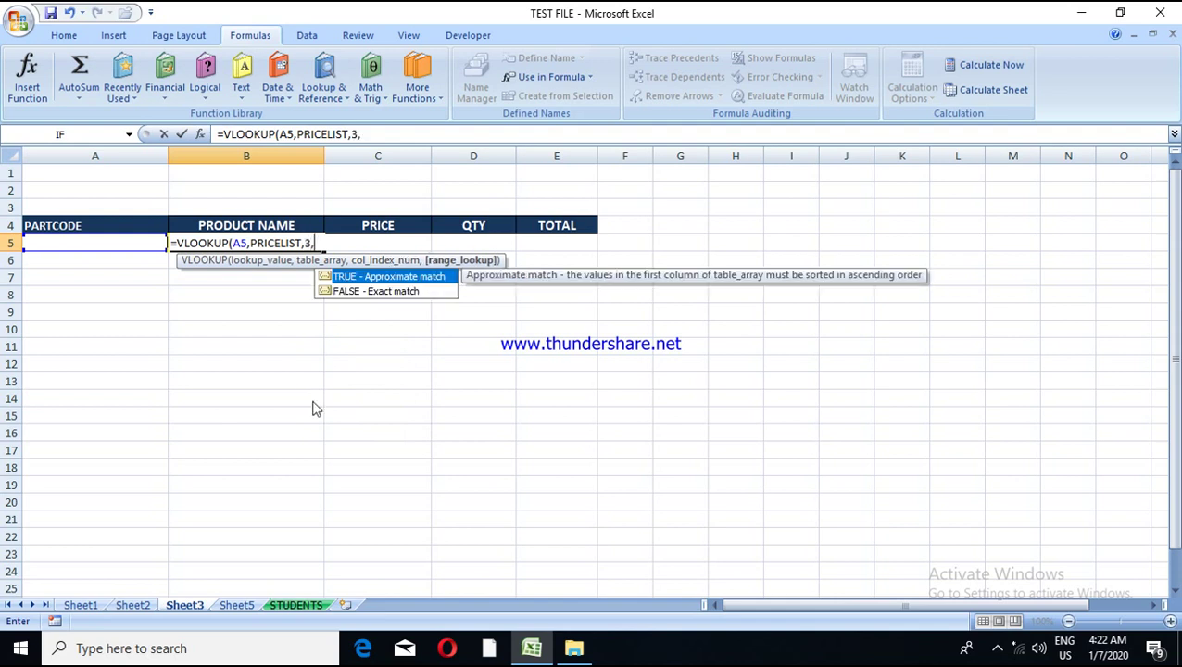
{"action": "type", "text": "0"}
{"action": "type", "text": ")"}
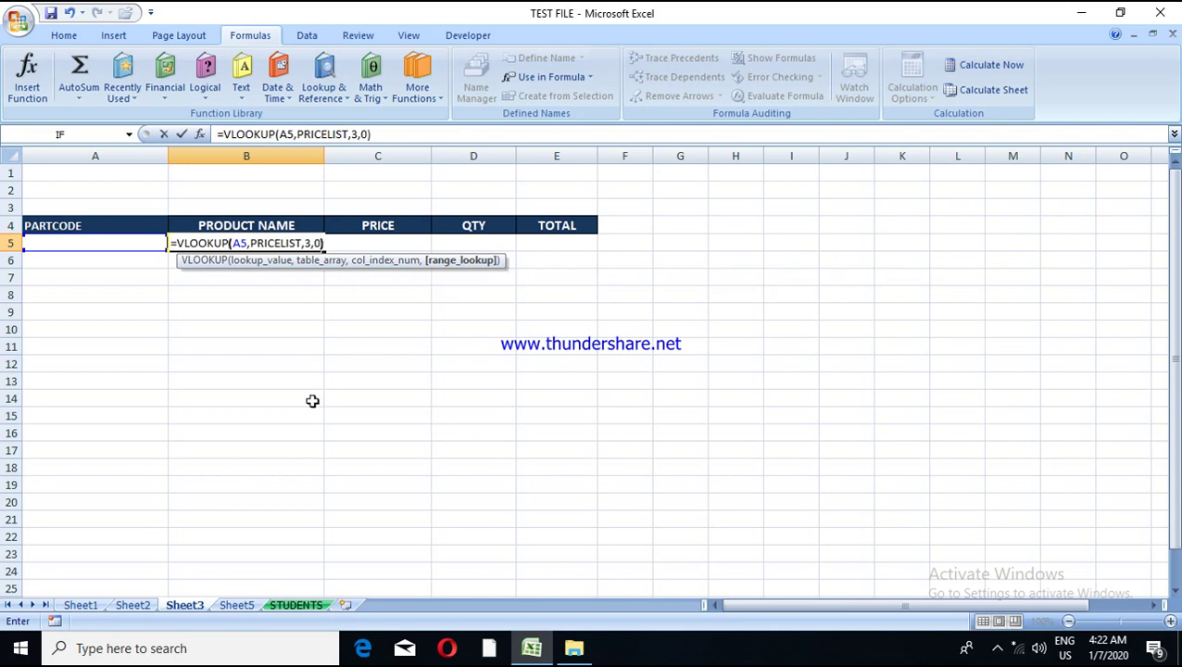
{"action": "key", "text": "Return"}
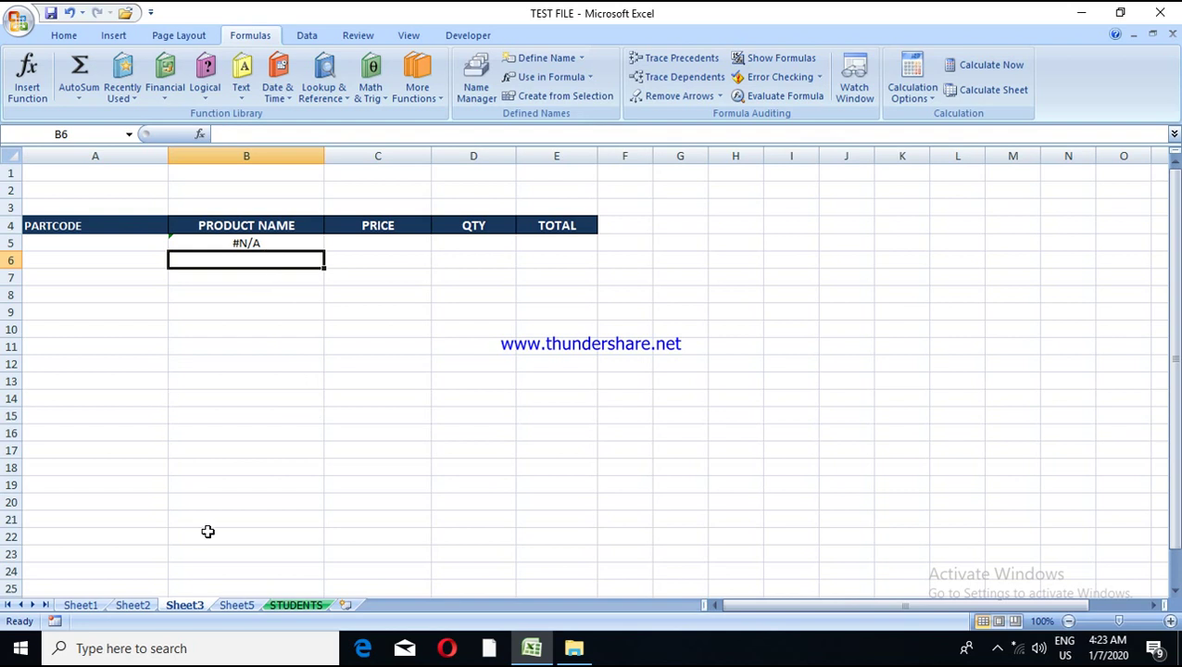
{"action": "left_click", "coordinate": [144, 238]}
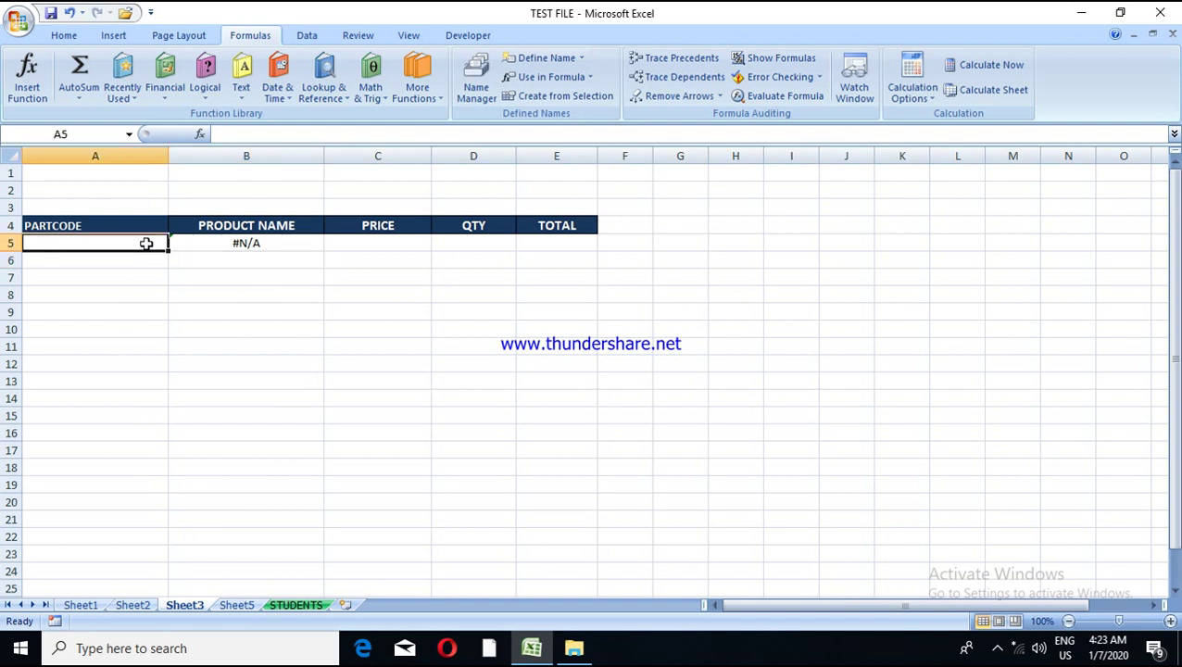
Step: Copy part code 1000-12454 from Sheet2's A6, then return to Sheet3
{"action": "left_click", "coordinate": [135, 611]}
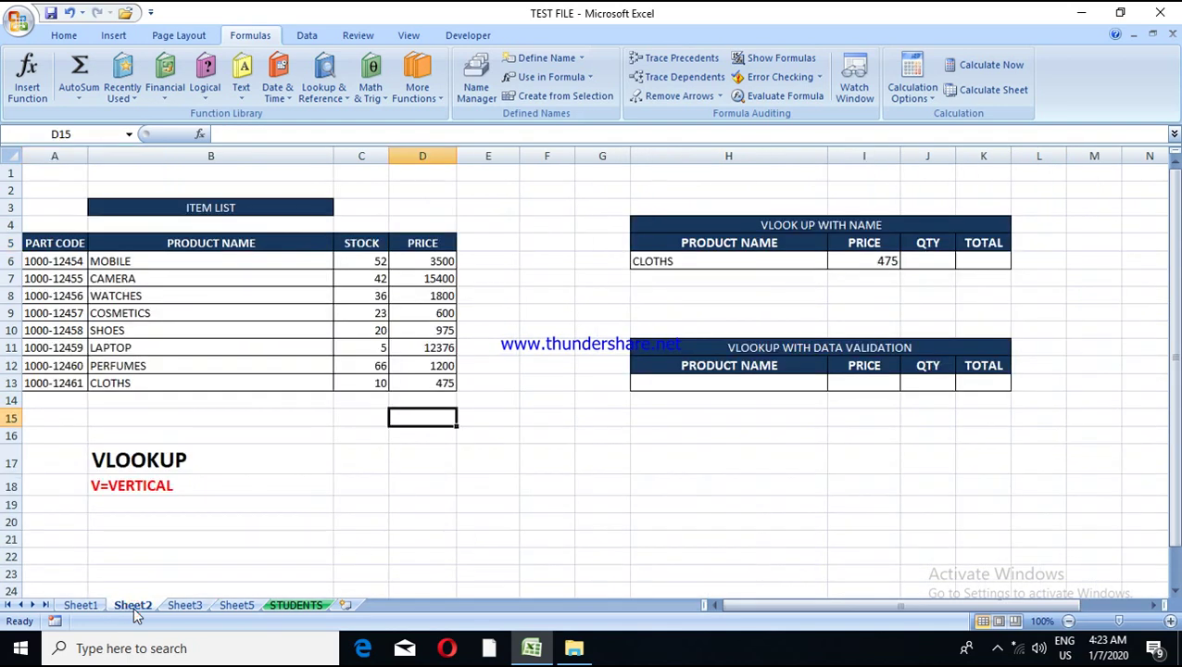
{"action": "left_click", "coordinate": [71, 261]}
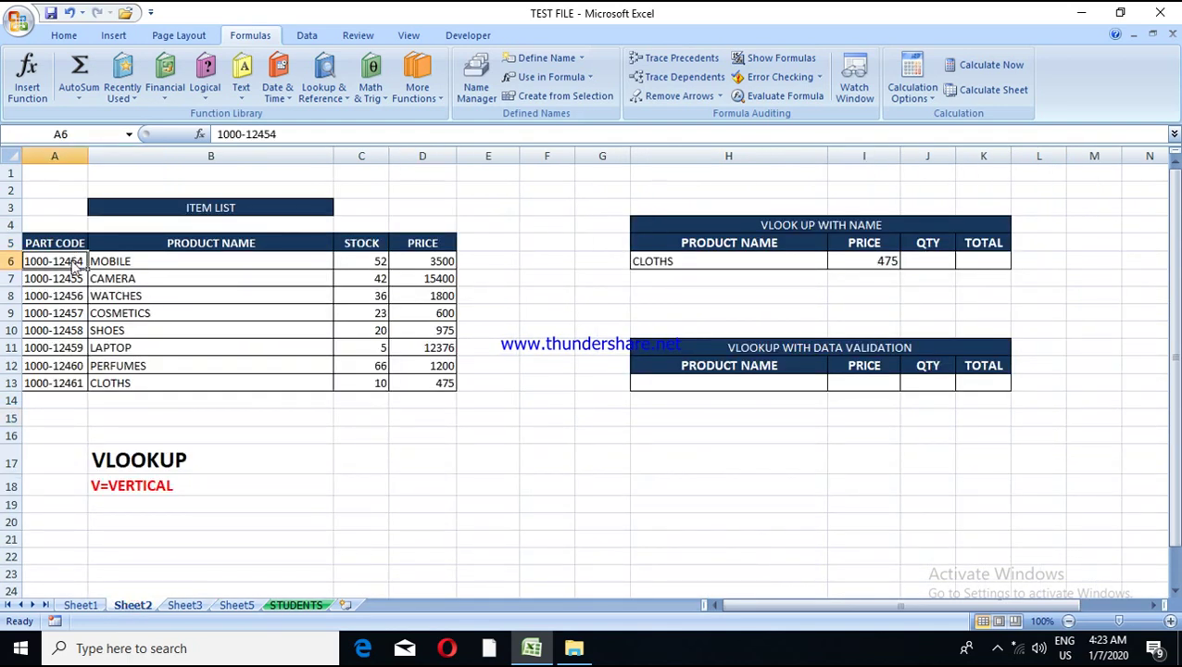
{"action": "key", "text": "ctrl+c"}
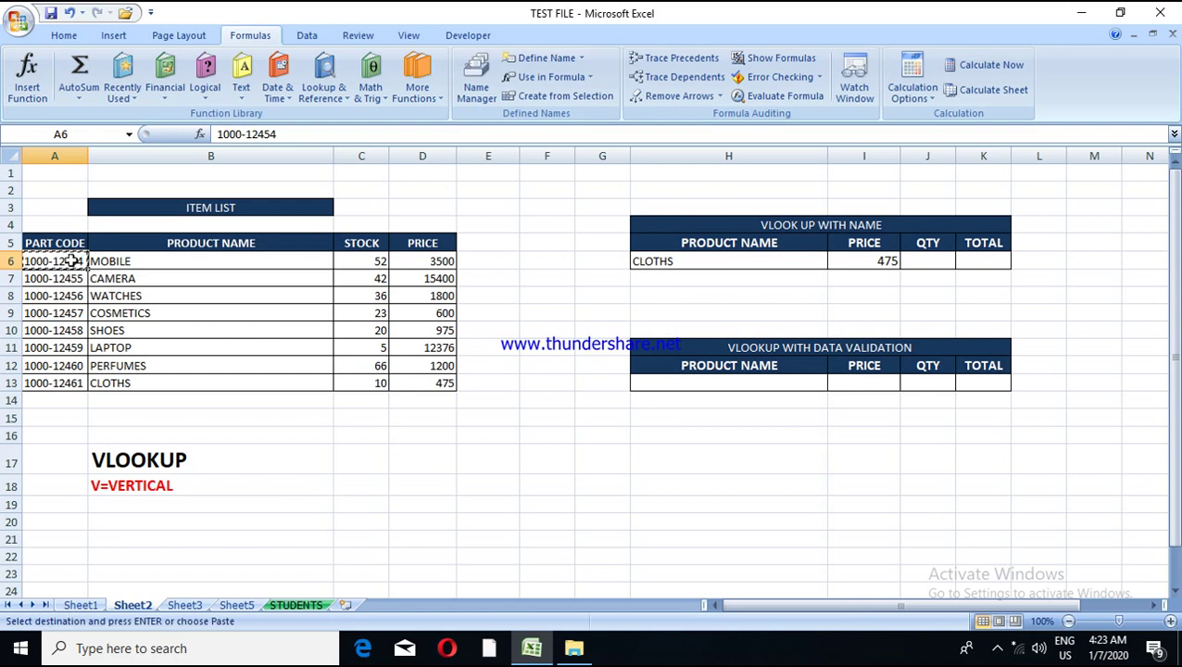
{"action": "left_click", "coordinate": [184, 605]}
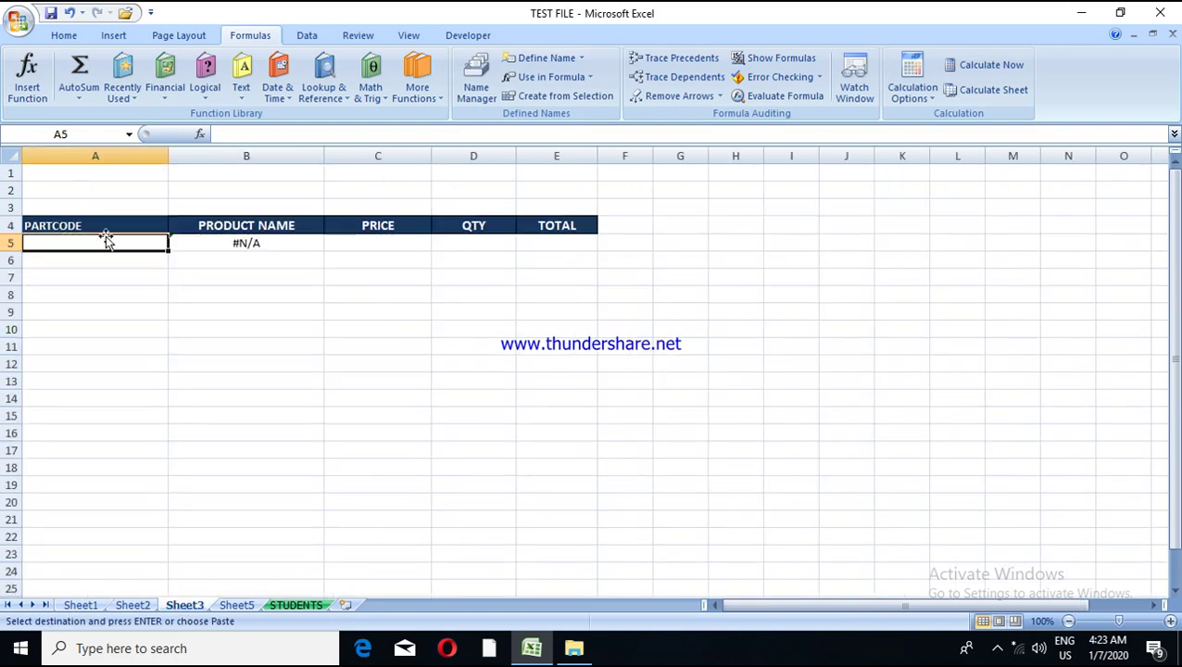
Step: Paste 1000-12454 into A5 and change B5's VLOOKUP column index from 3 to 2
{"action": "key", "text": "ctrl+v"}
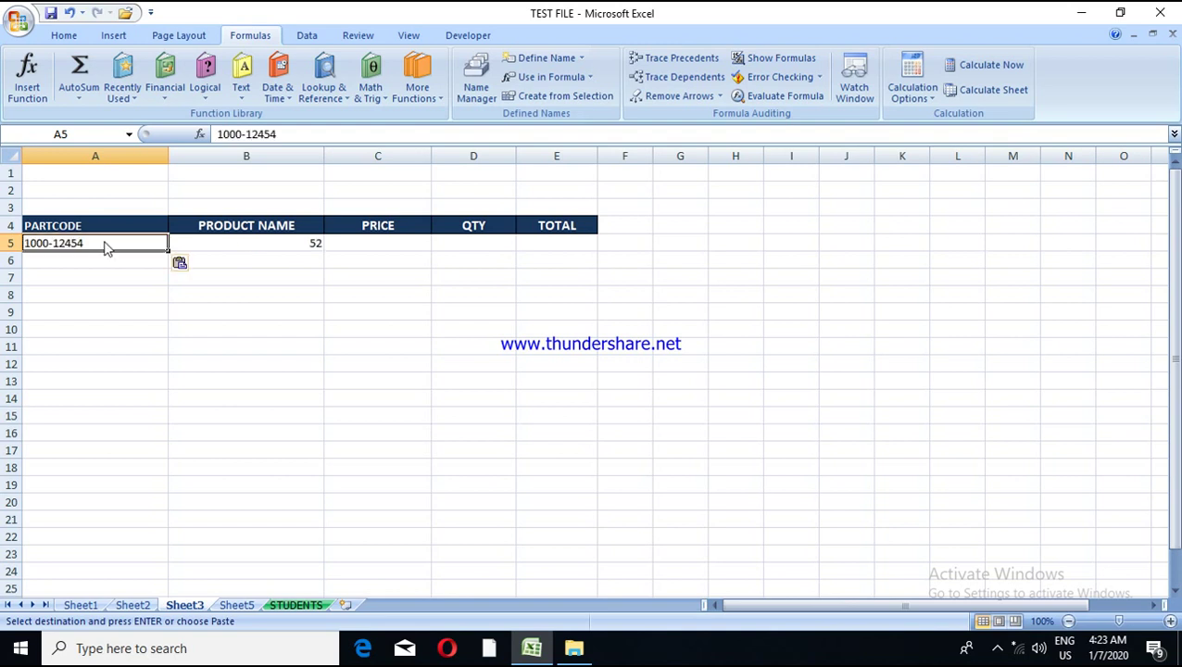
{"action": "left_click", "coordinate": [276, 245]}
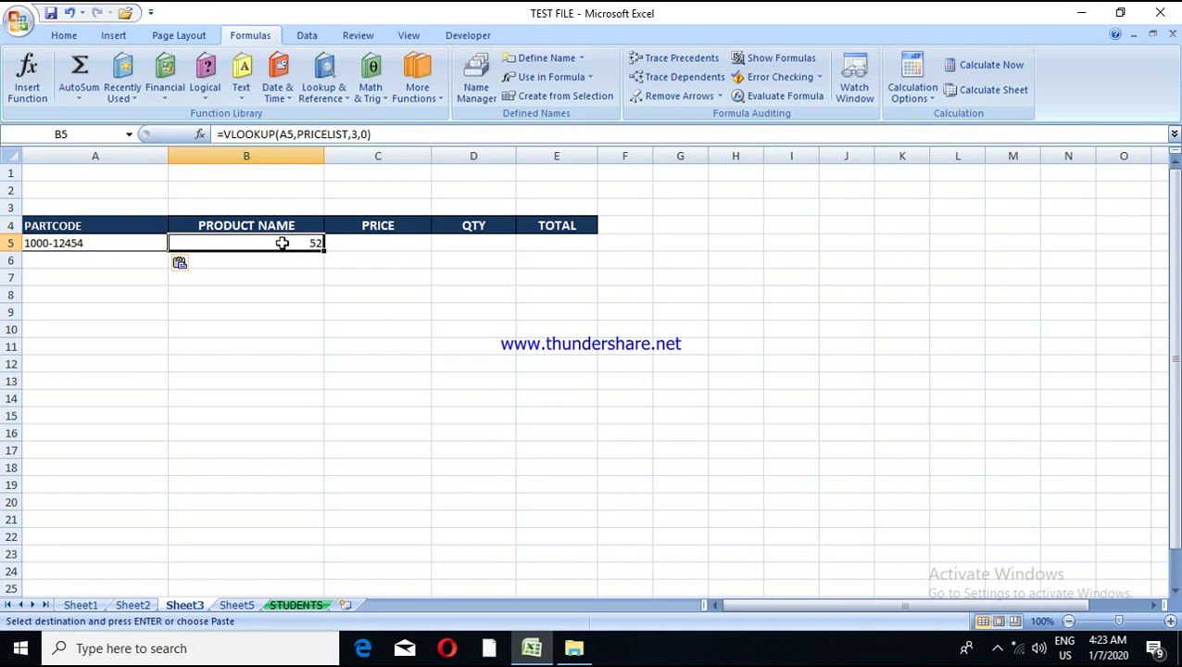
{"action": "left_click", "coordinate": [354, 134]}
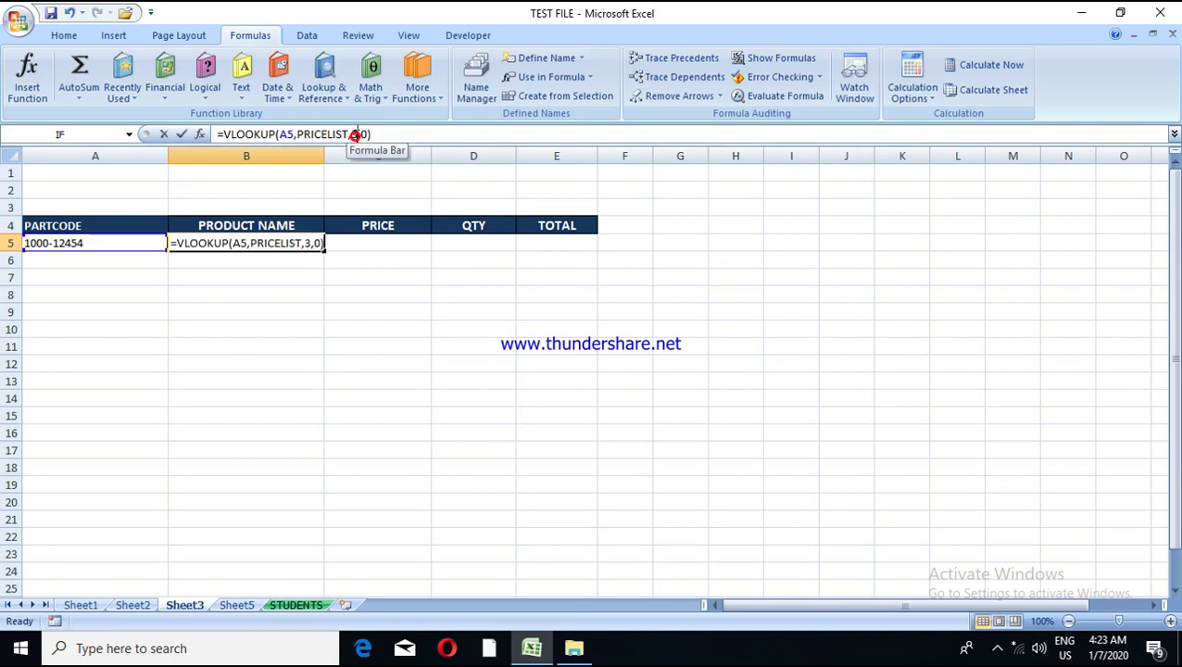
{"action": "key", "text": "BackSpace"}
{"action": "type", "text": "2"}
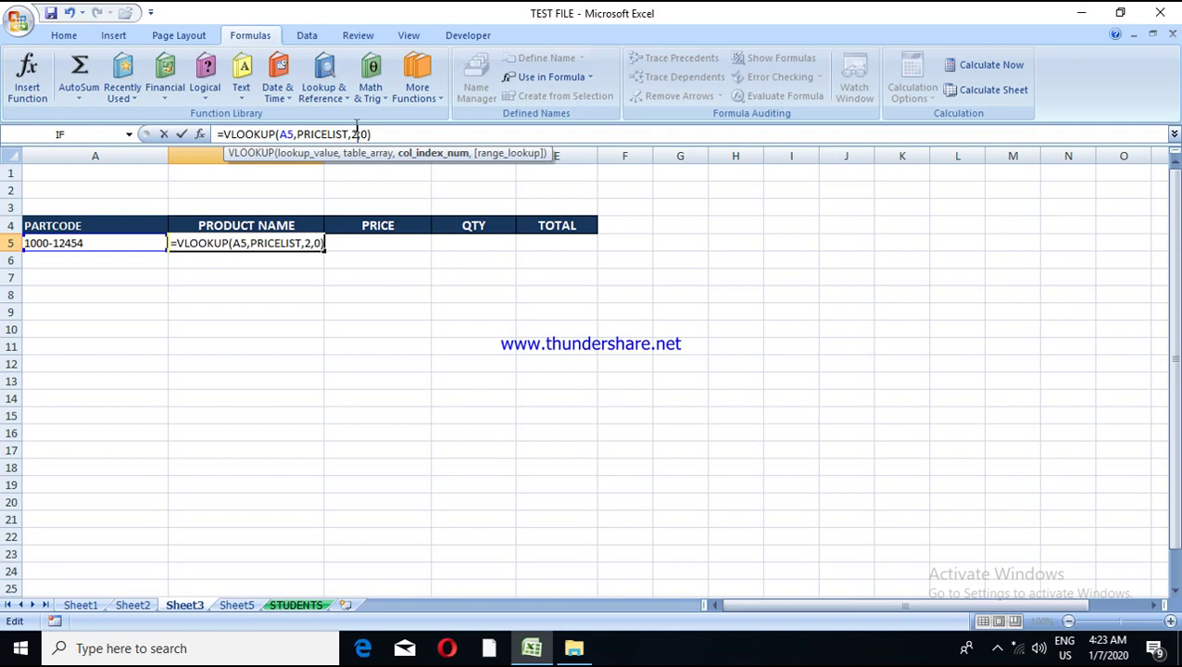
{"action": "key", "text": "Return"}
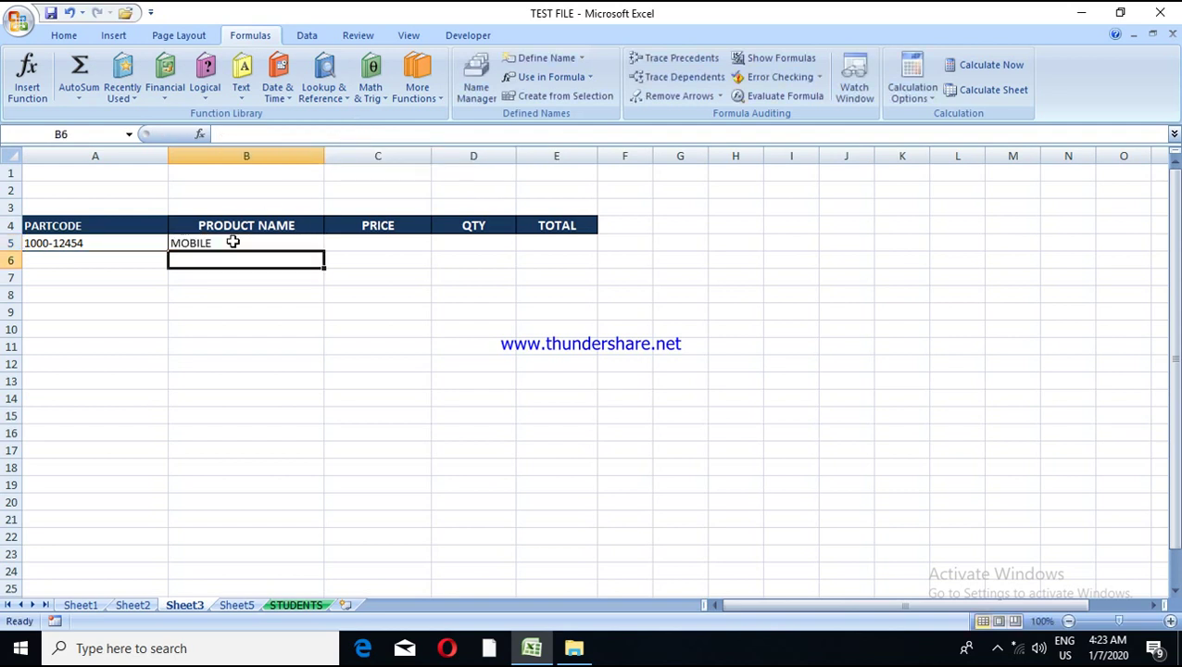
Step: Make the MOBILE product name in B5 bold
{"action": "left_click", "coordinate": [230, 242]}
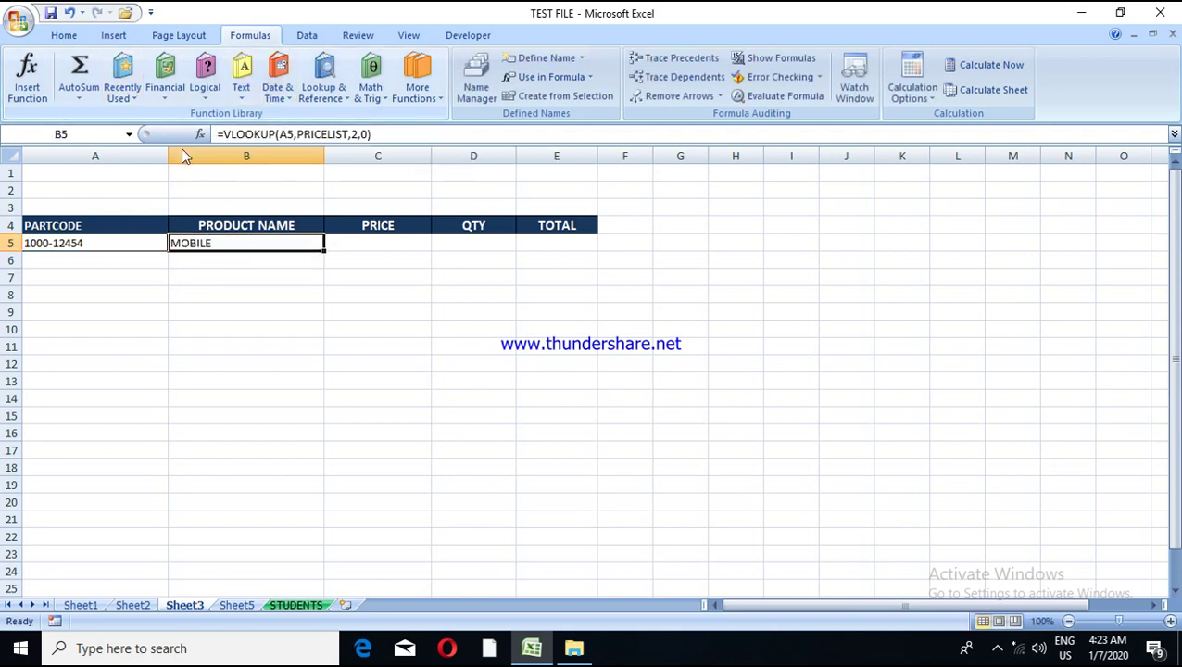
{"action": "left_click", "coordinate": [64, 37]}
{"action": "left_click", "coordinate": [148, 90]}
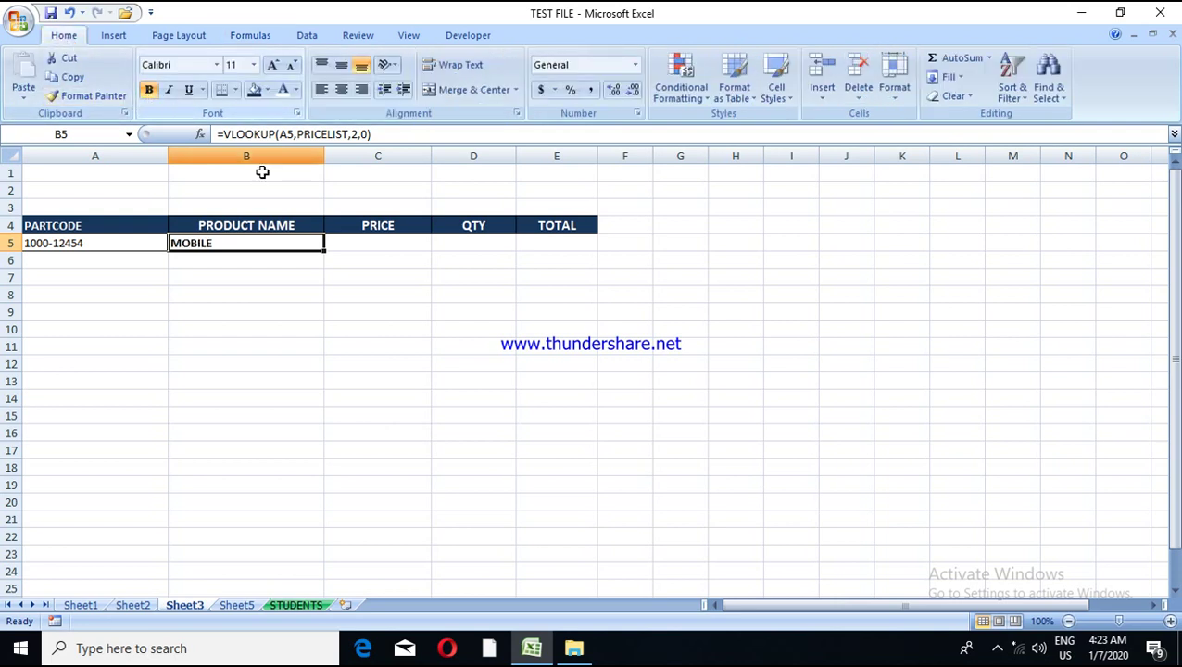
{"action": "left_click", "coordinate": [351, 245]}
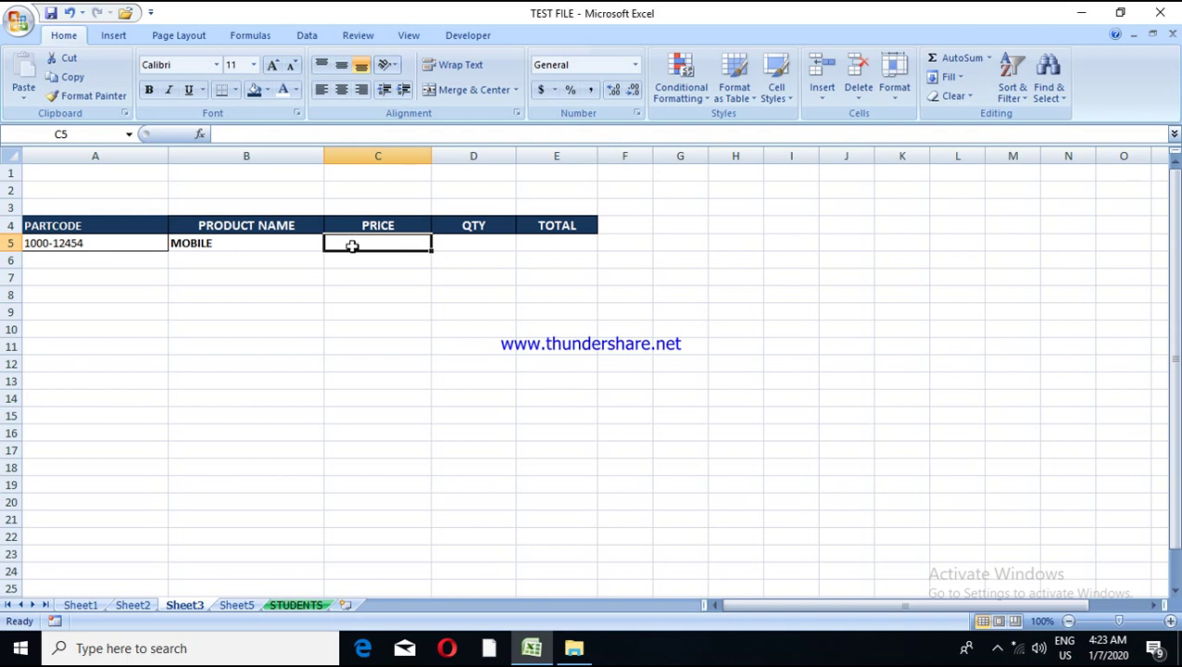
Step: Enter =VLOOKUP(A5,PRICELIST,4,0) in C5 so it returns the 3500 price
{"action": "type", "text": "=V"}
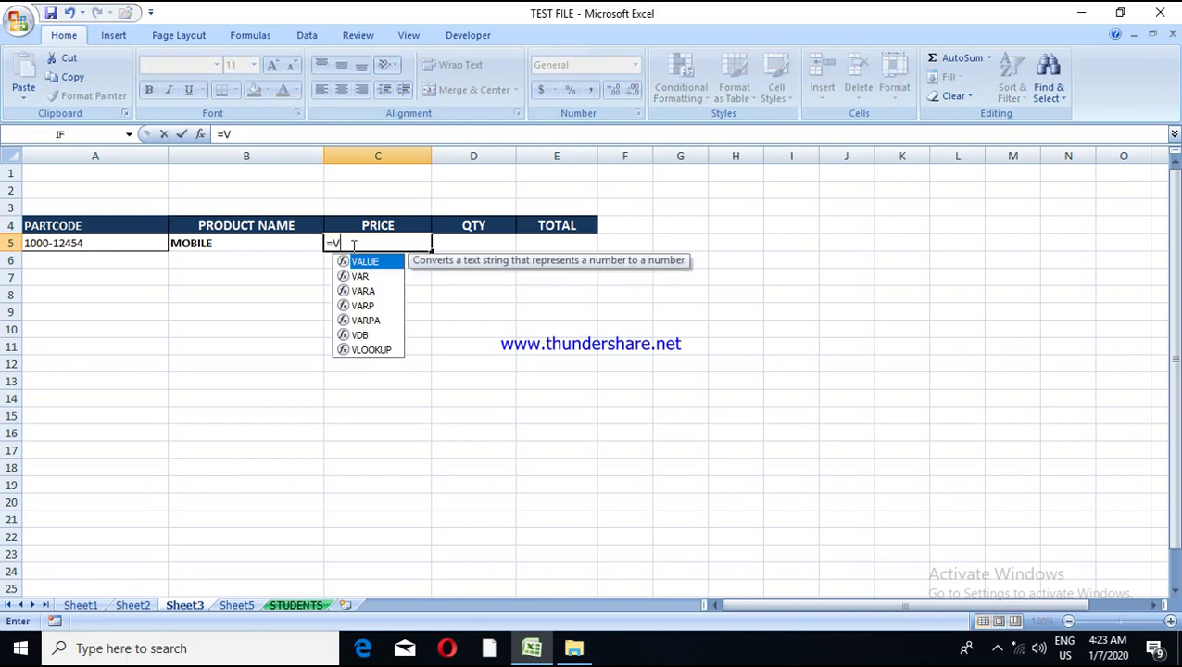
{"action": "type", "text": "LOOKUO"}
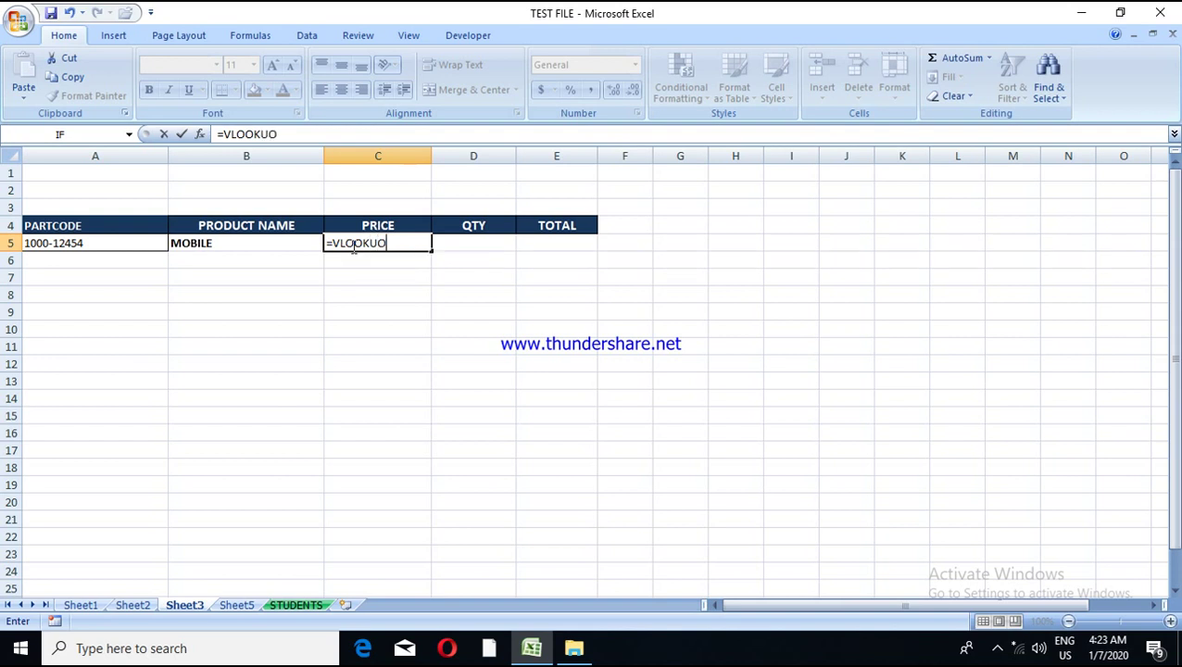
{"action": "key", "text": "BackSpace"}
{"action": "type", "text": "P("}
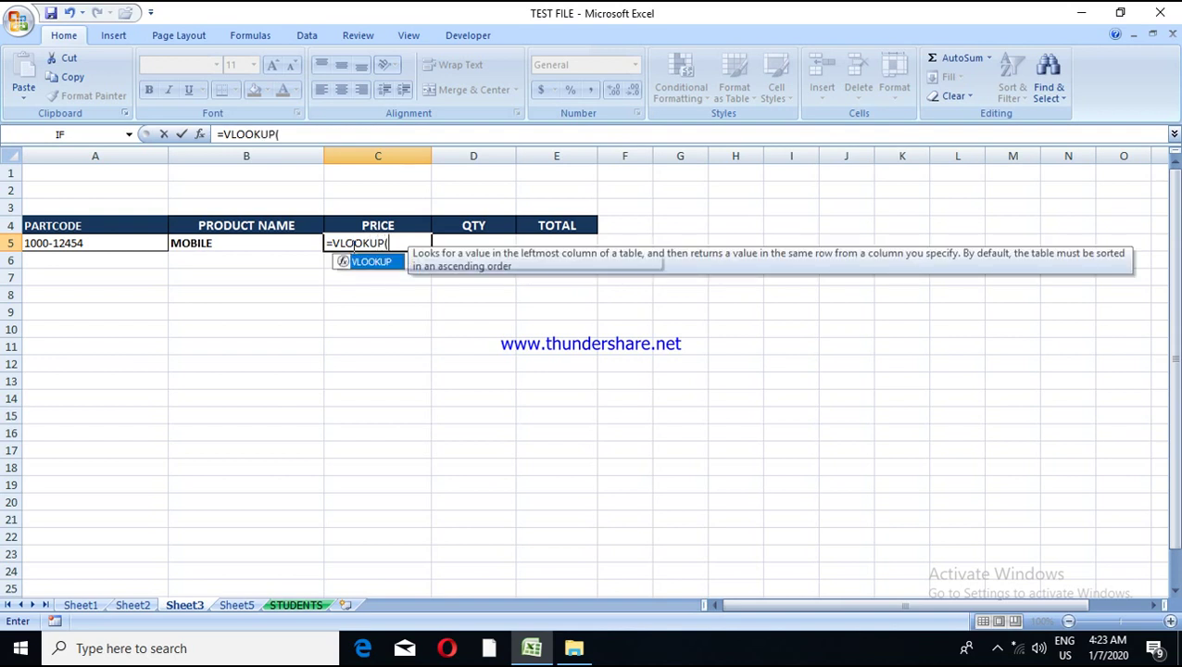
{"action": "left_click", "coordinate": [146, 243]}
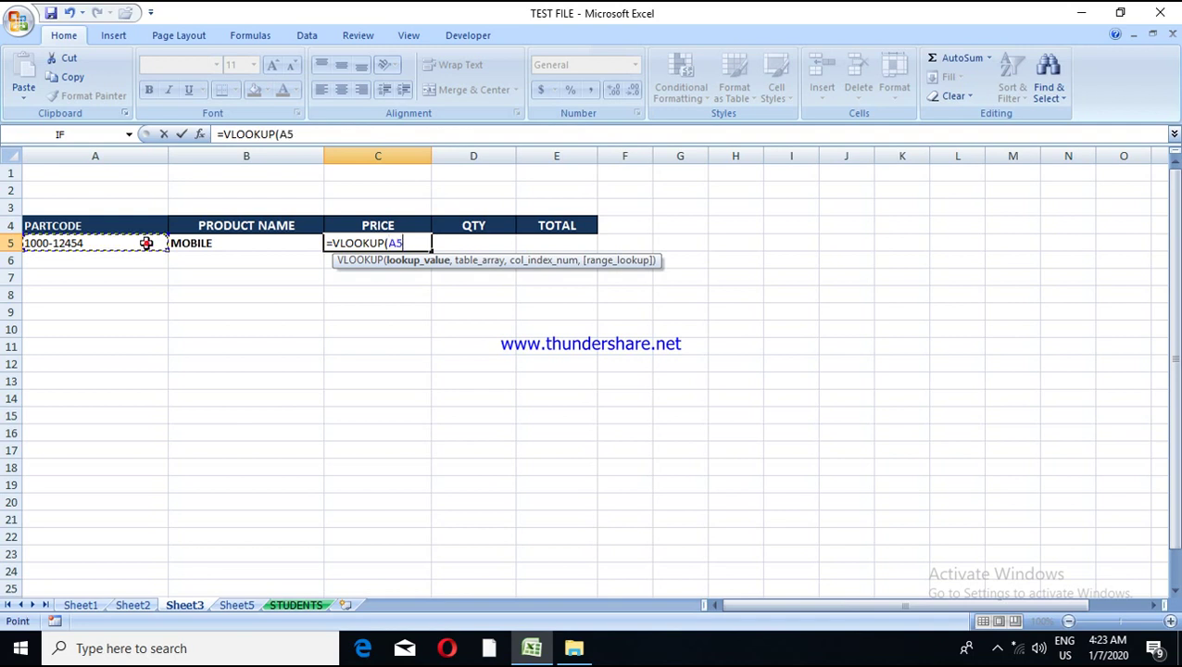
{"action": "type", "text": ","}
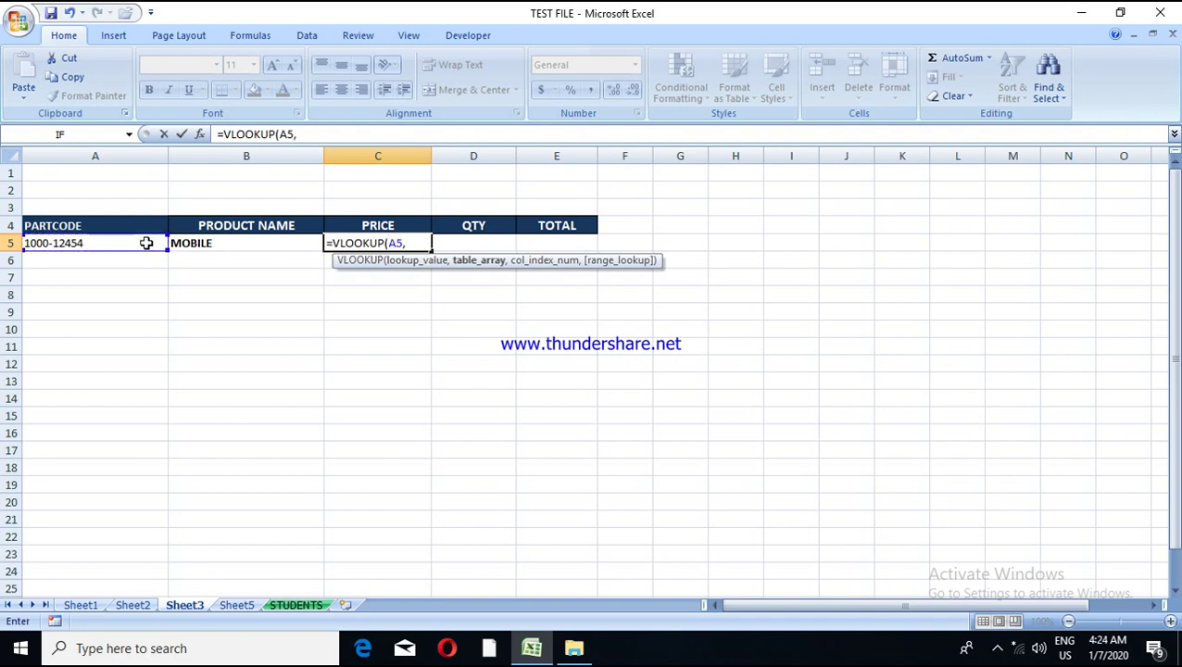
{"action": "type", "text": "PRICE"}
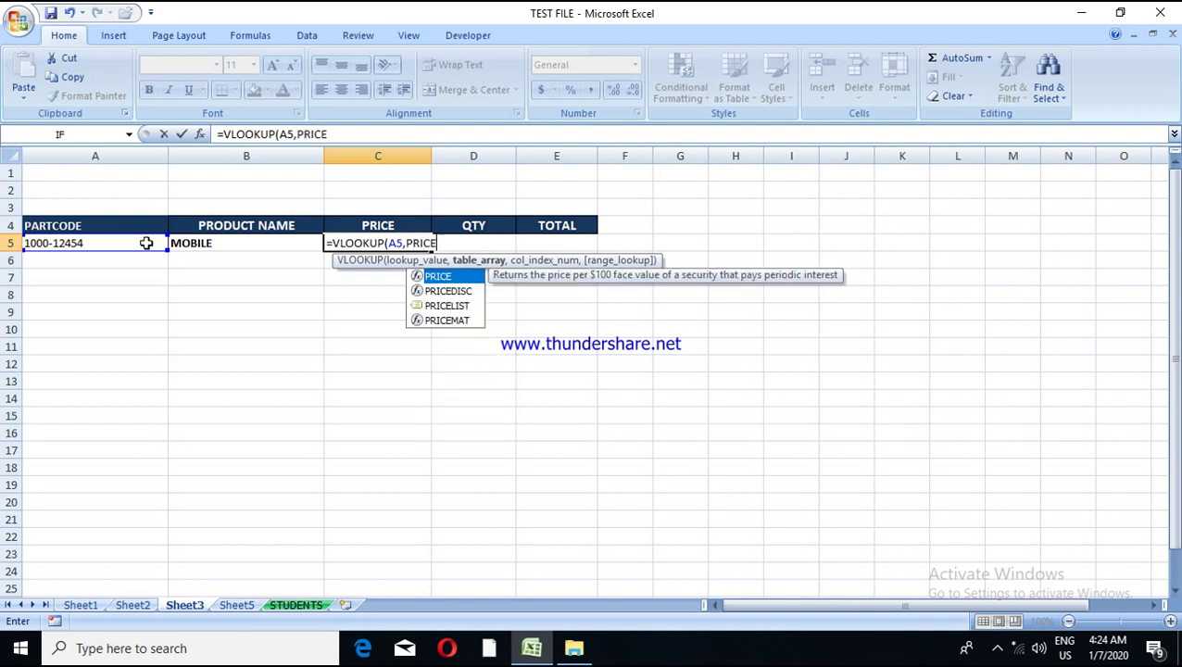
{"action": "type", "text": "LIST"}
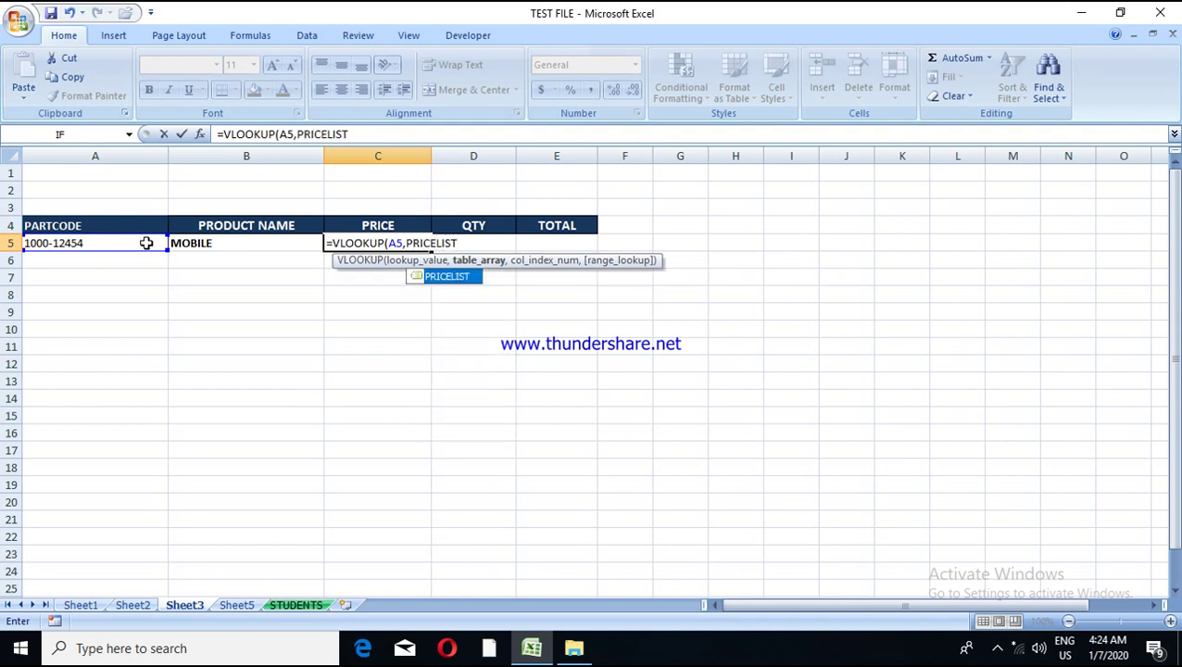
{"action": "type", "text": ",4"}
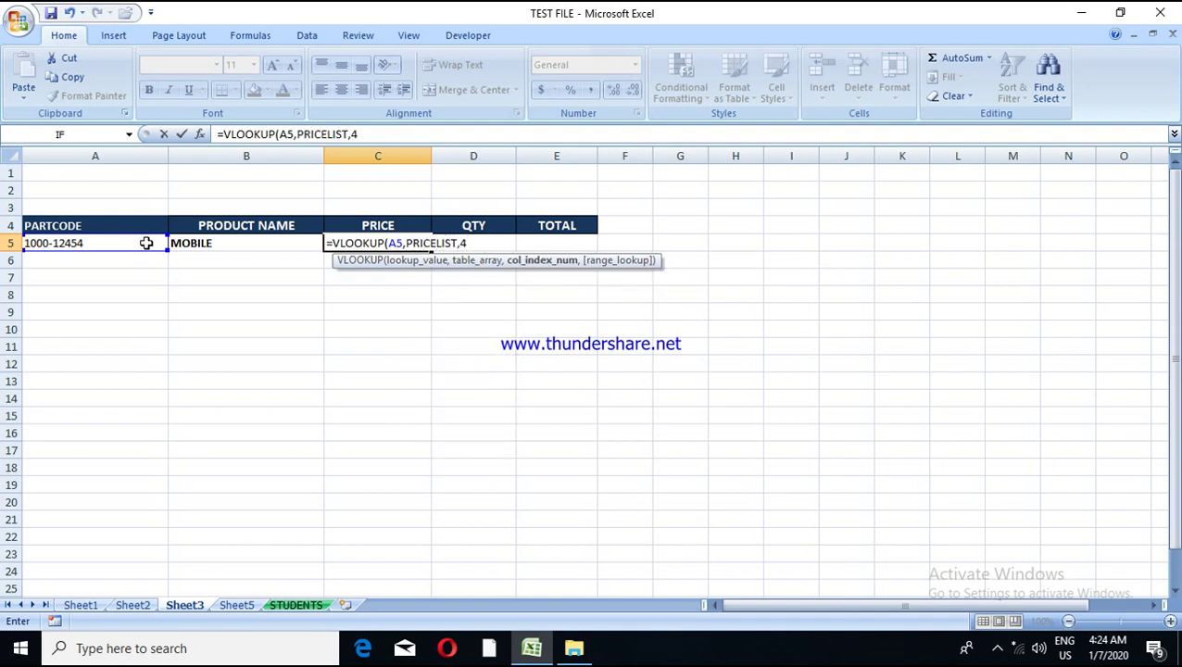
{"action": "type", "text": ",0)"}
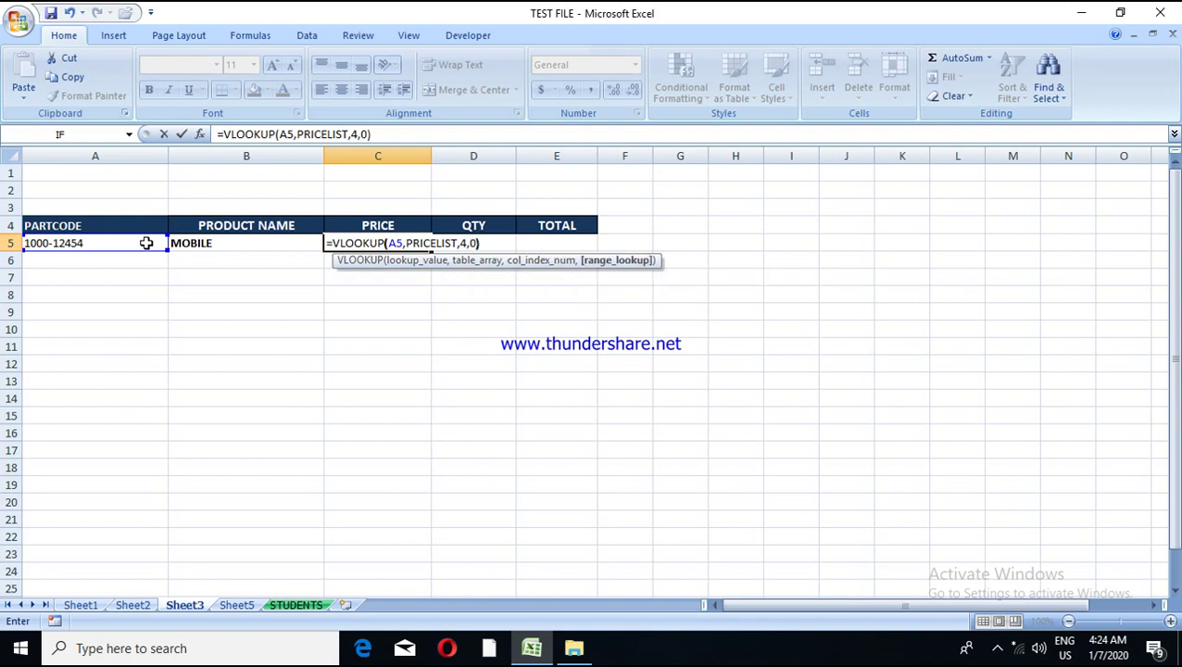
{"action": "key", "text": "Return"}
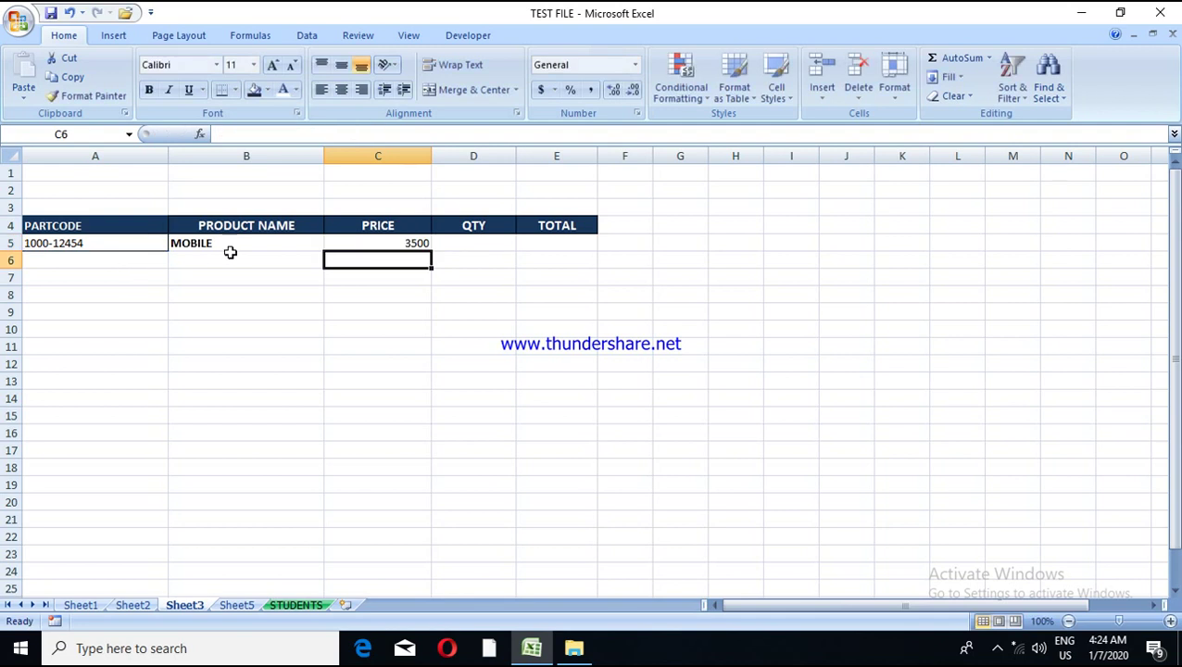
{"action": "left_click", "coordinate": [385, 238]}
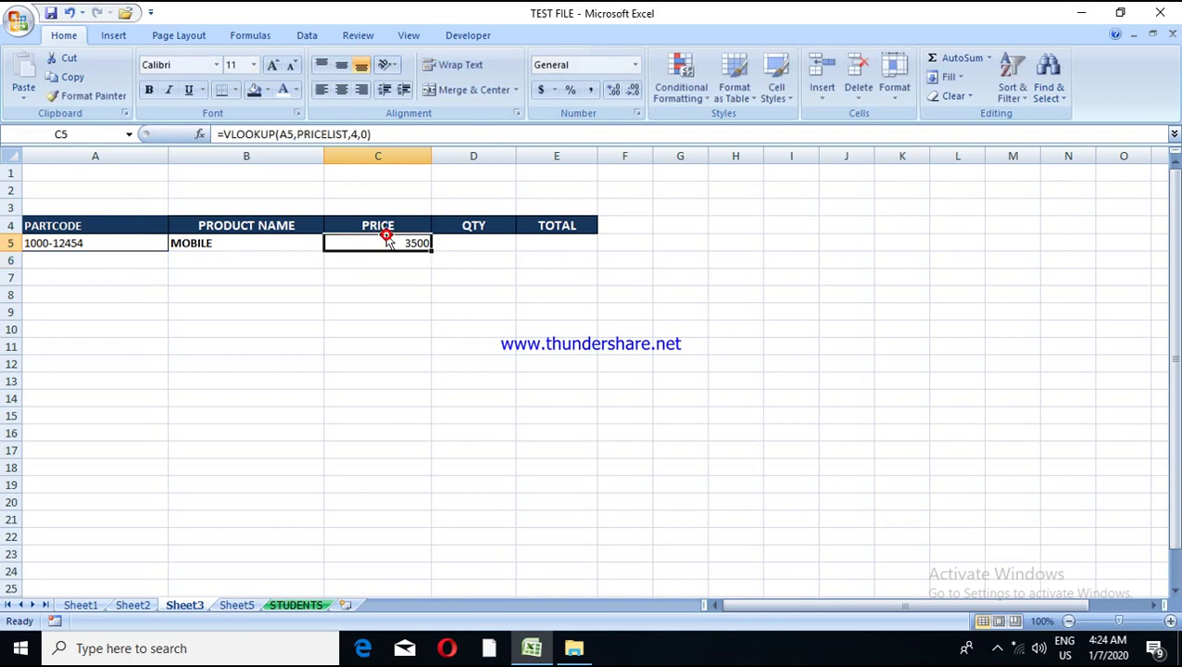
Step: Copy LAPTOP part code 1000-12459 from Sheet2's A11 into Sheet3's A5
{"action": "left_click", "coordinate": [78, 243]}
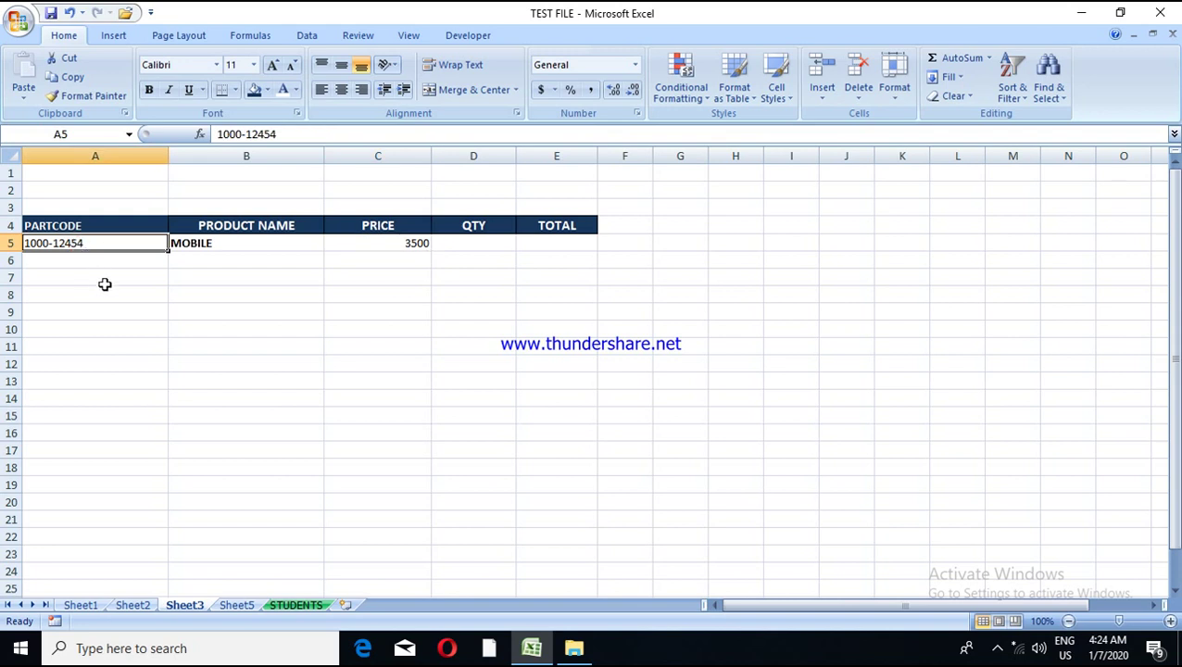
{"action": "left_click", "coordinate": [143, 605]}
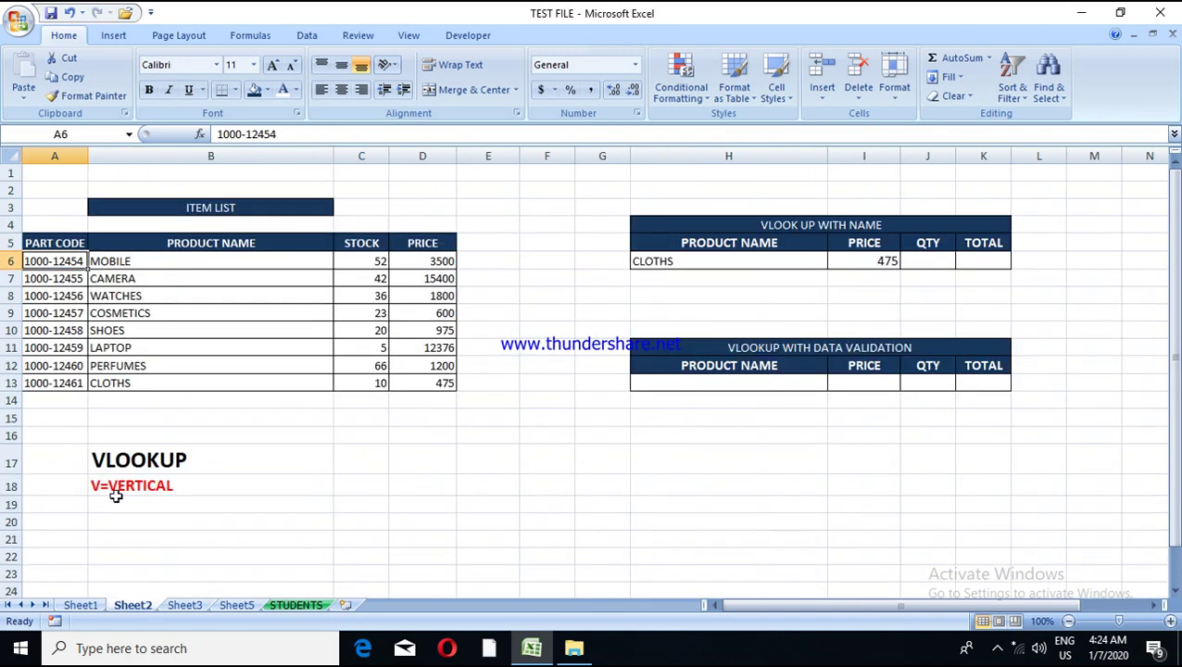
{"action": "left_click", "coordinate": [73, 347]}
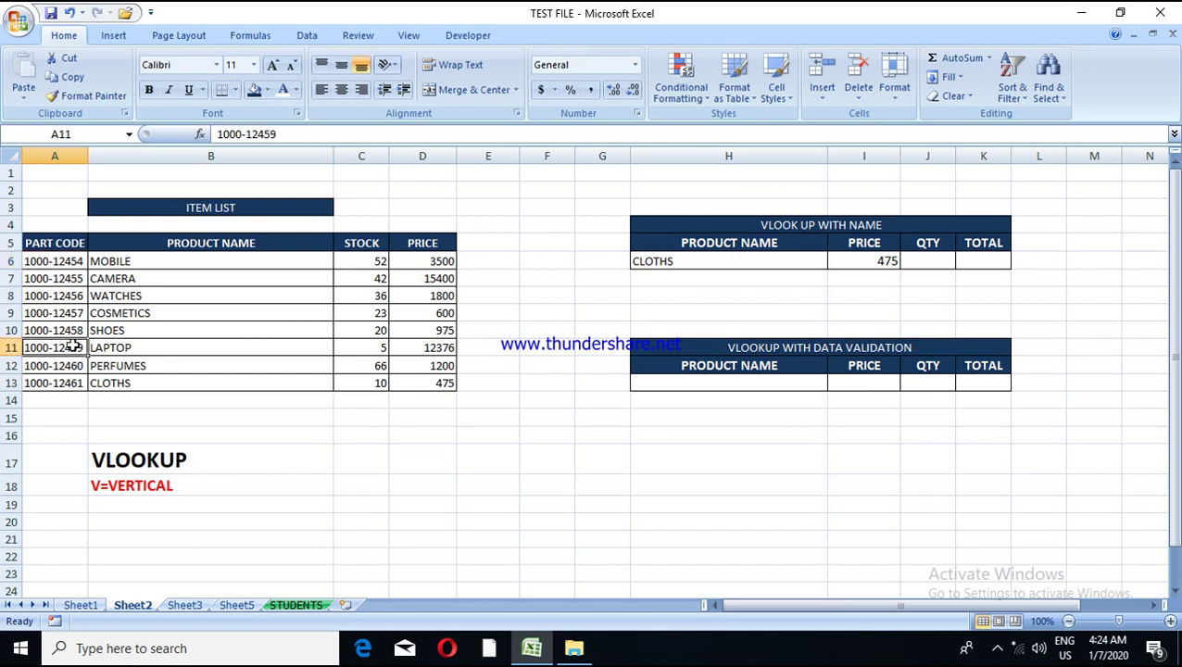
{"action": "key", "text": "ctrl+c"}
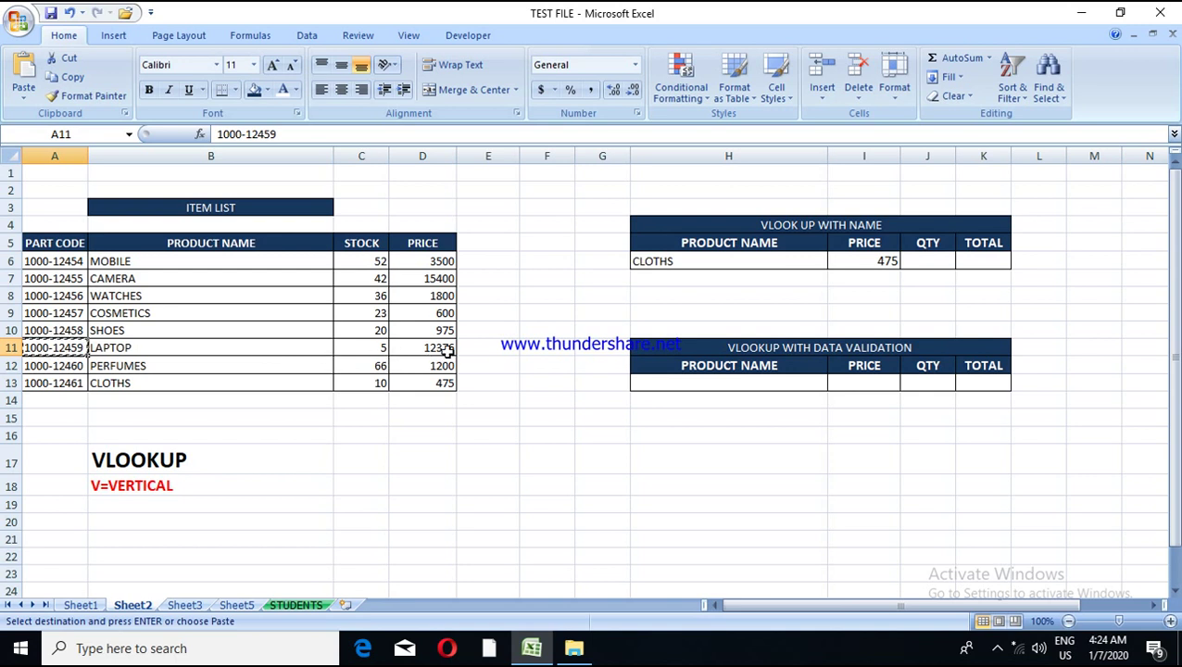
{"action": "left_click", "coordinate": [181, 610]}
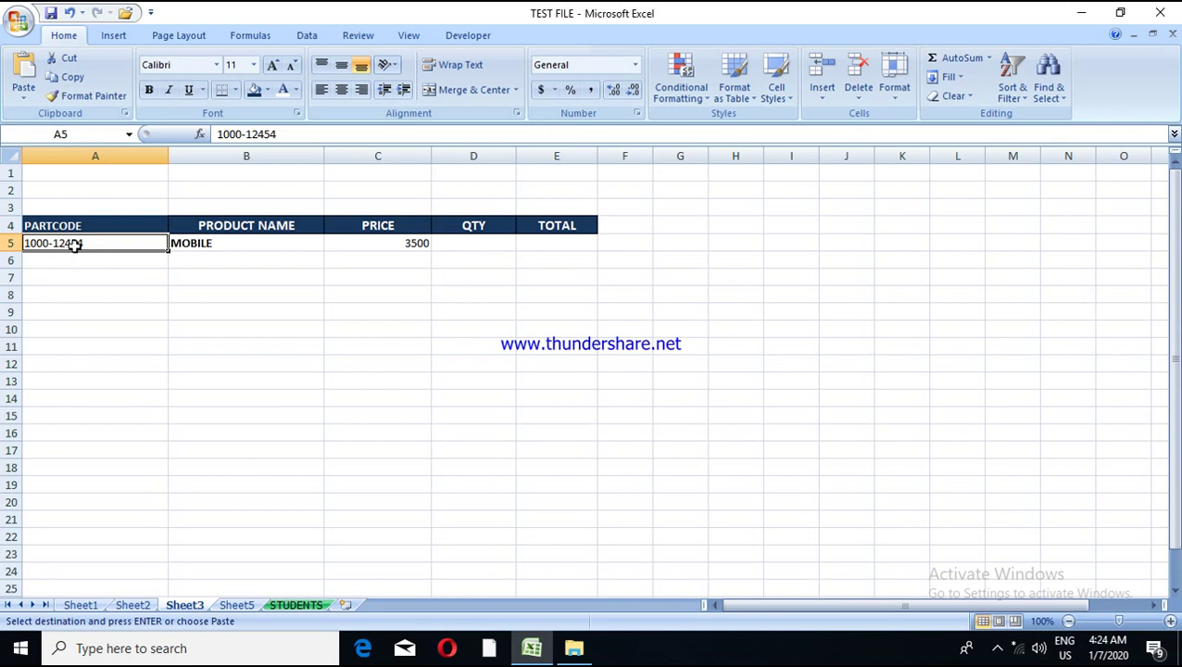
{"action": "key", "text": "ctrl+v"}
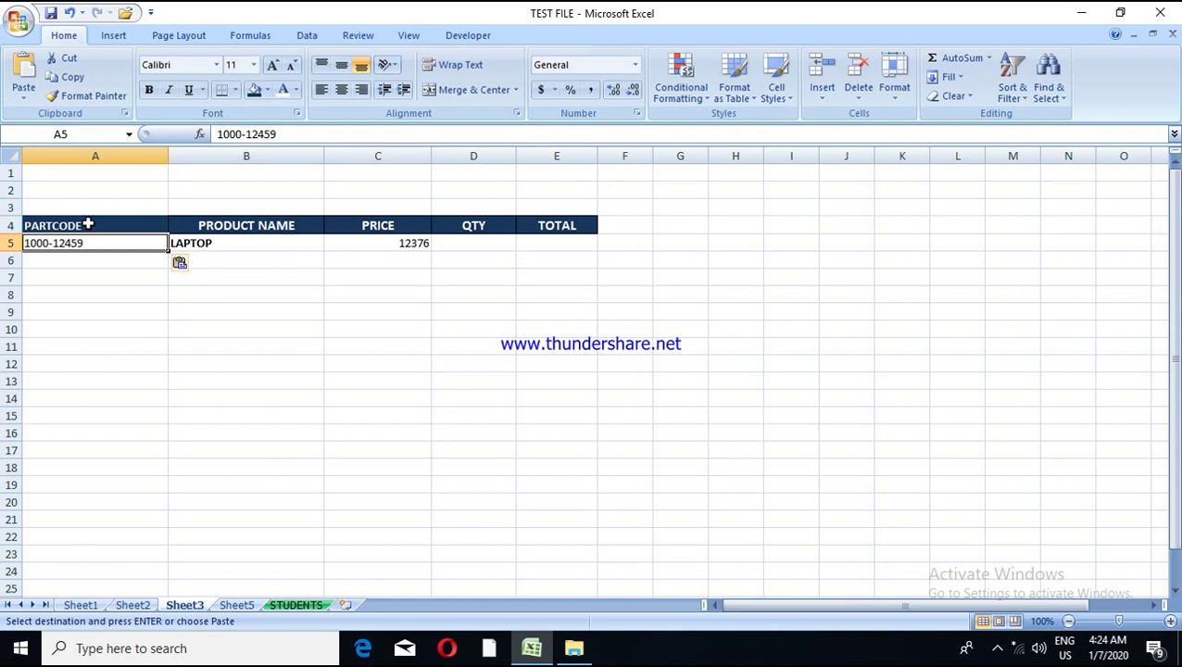
Step: Apply All Borders to the table range A4:E25
{"action": "left_click_drag", "start_coordinate": [88, 224], "coordinate": [532, 619]}
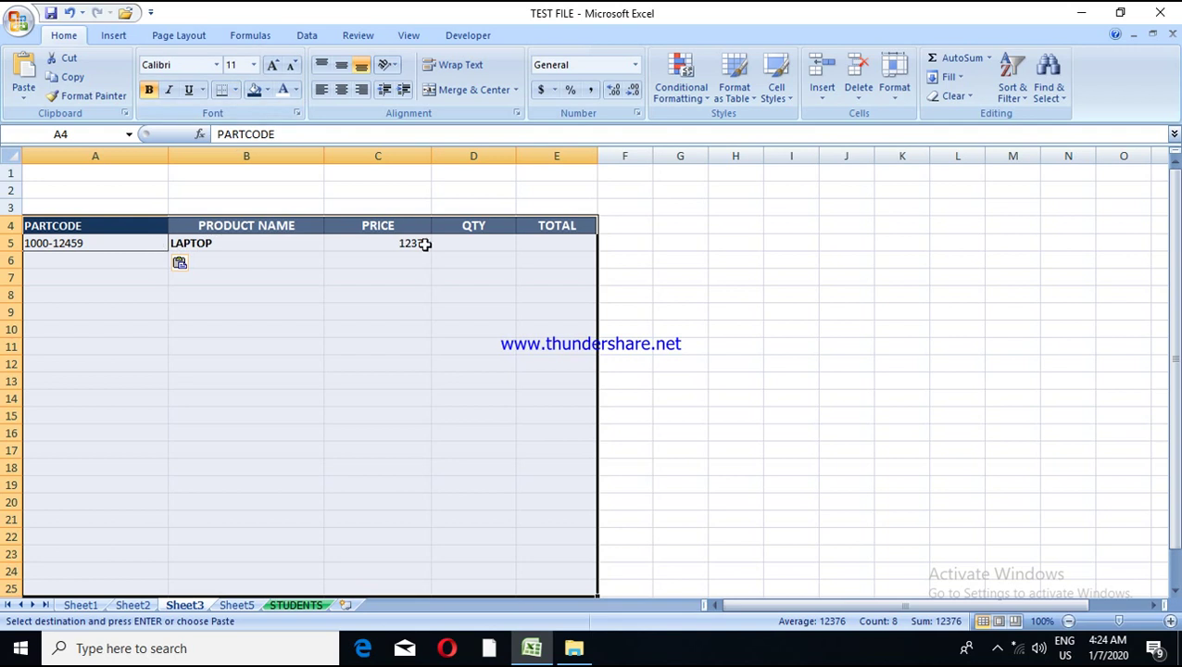
{"action": "left_click", "coordinate": [237, 90]}
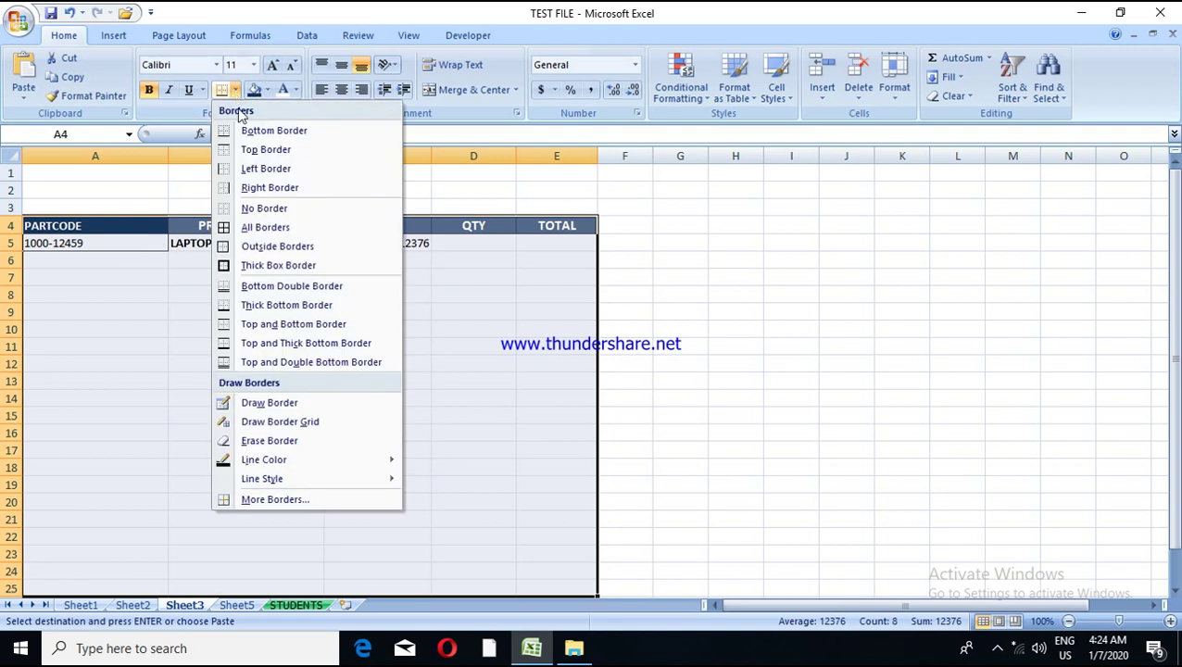
{"action": "left_click", "coordinate": [266, 228]}
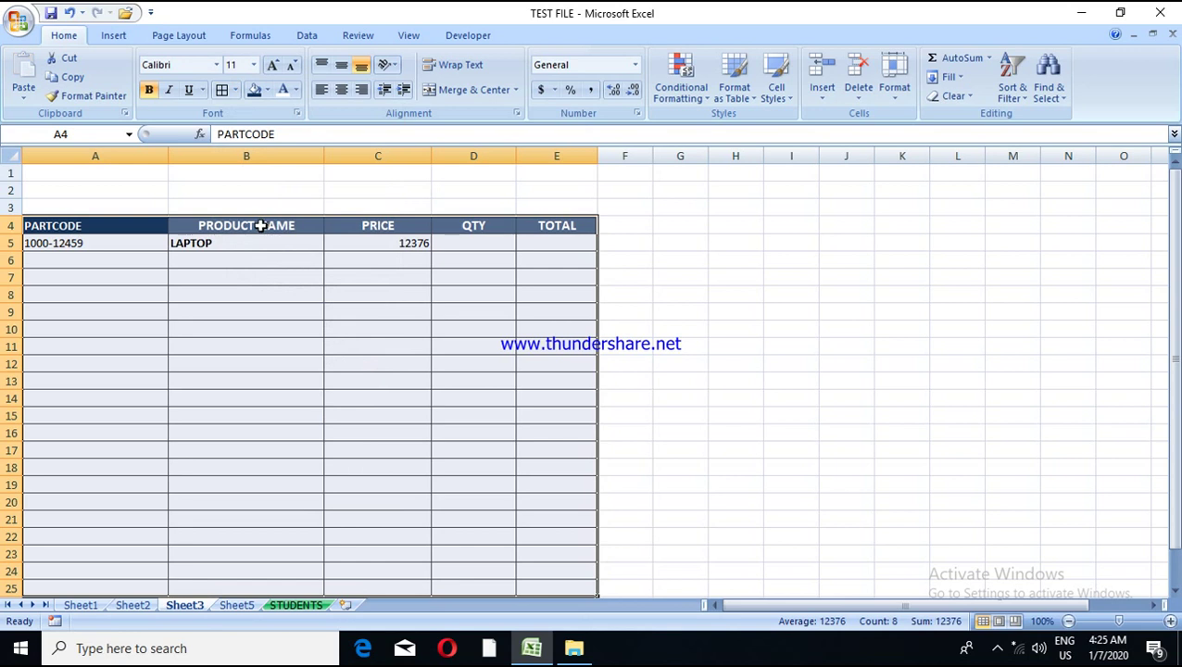
{"action": "left_click", "coordinate": [156, 257]}
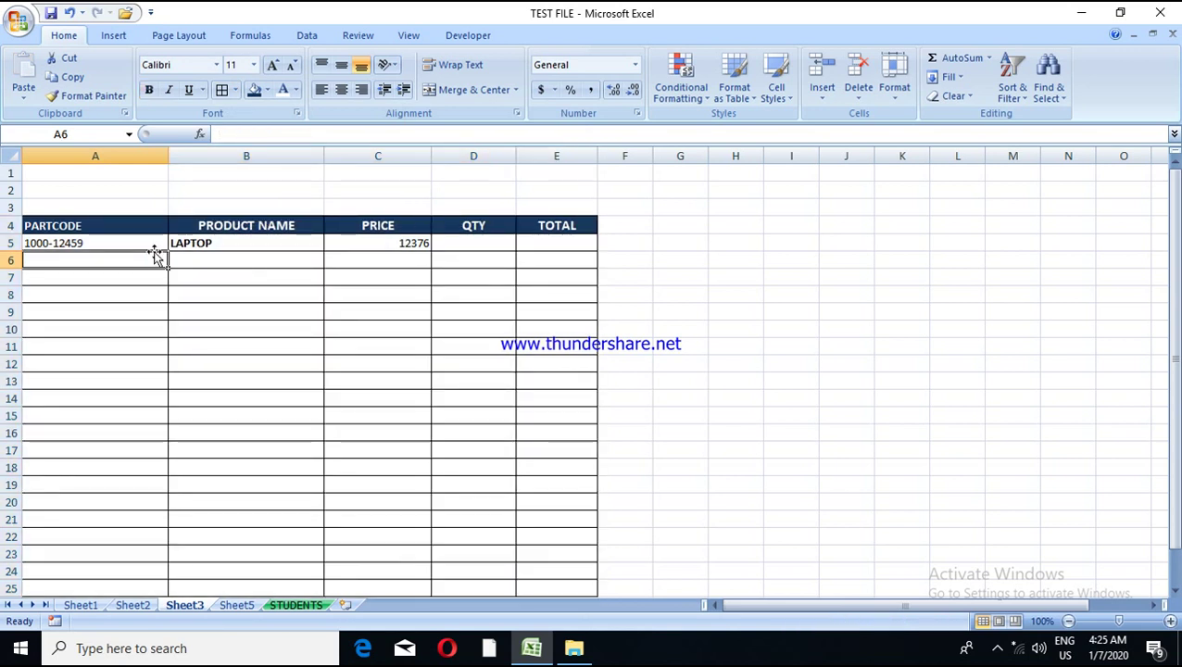
Step: Fill B5's name lookup down to B22 and C5's price lookup down to C23
{"action": "left_click", "coordinate": [239, 241]}
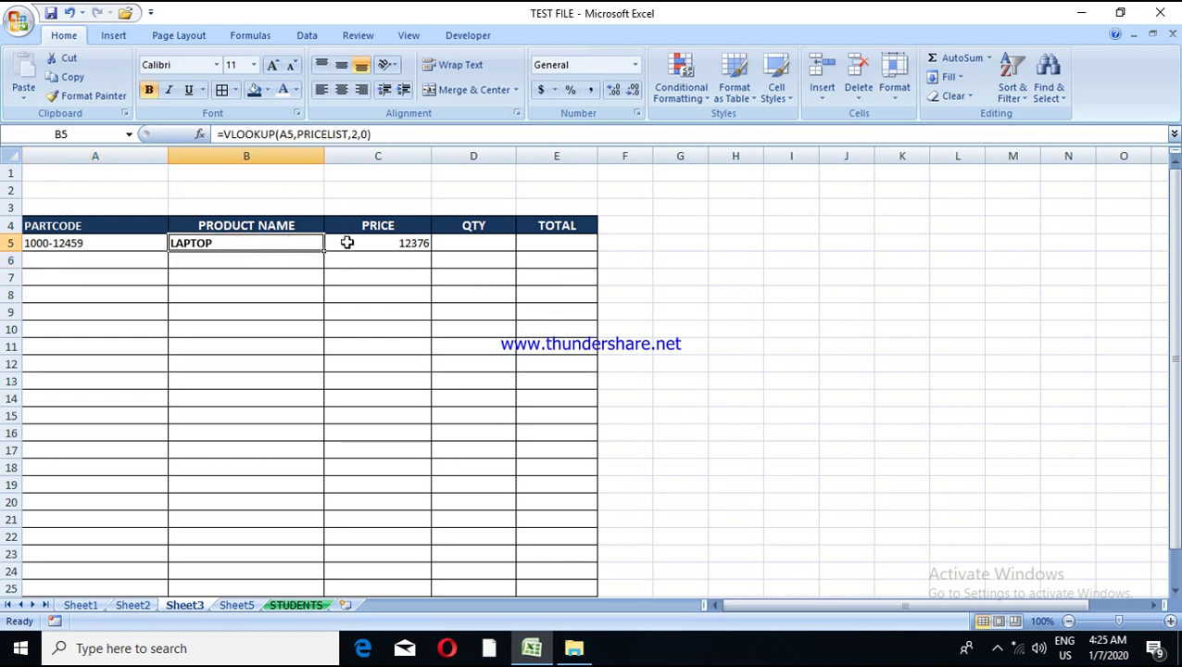
{"action": "left_click", "coordinate": [376, 248]}
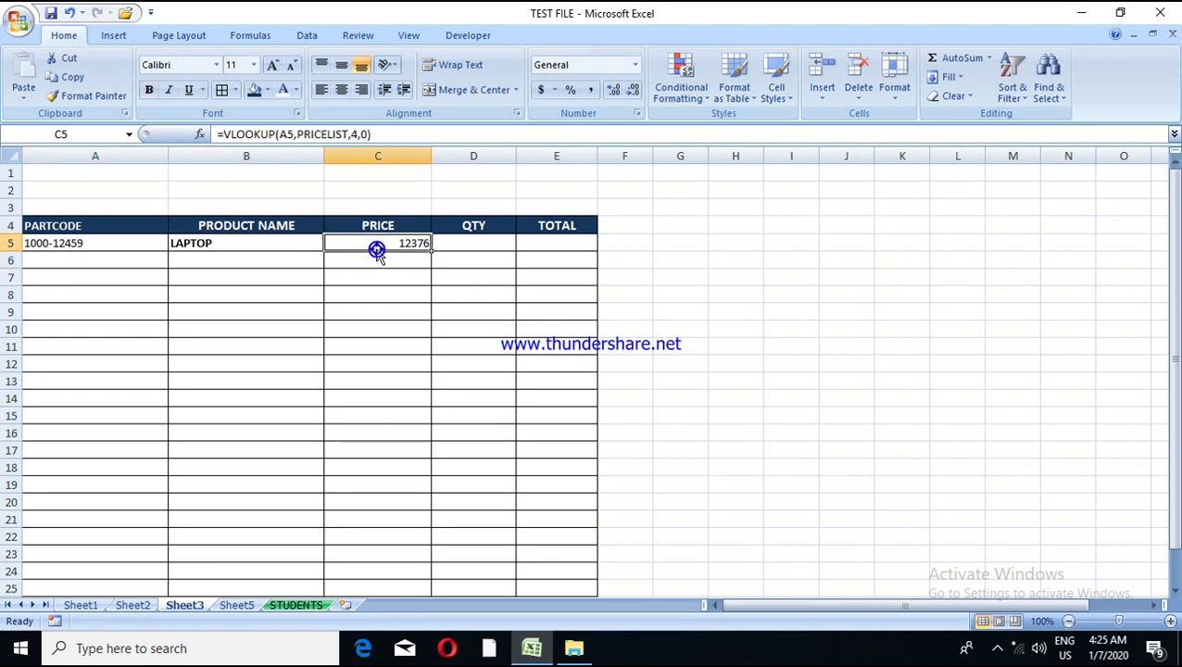
{"action": "left_click", "coordinate": [288, 238]}
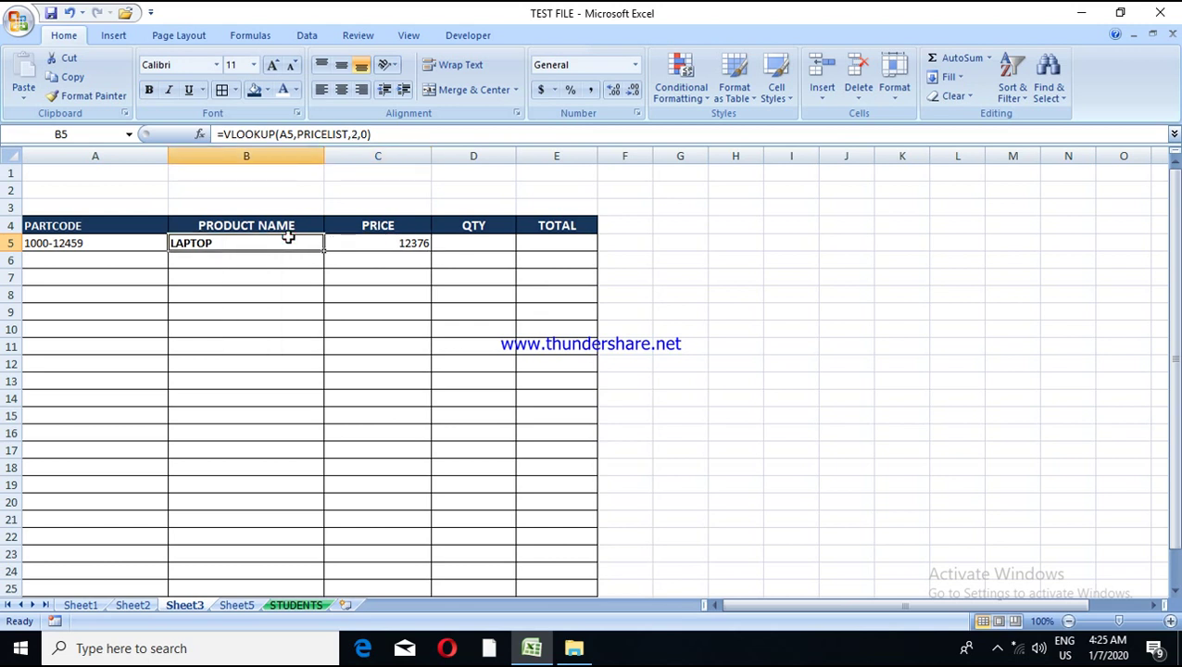
{"action": "left_click_drag", "start_coordinate": [324, 250], "coordinate": [319, 538]}
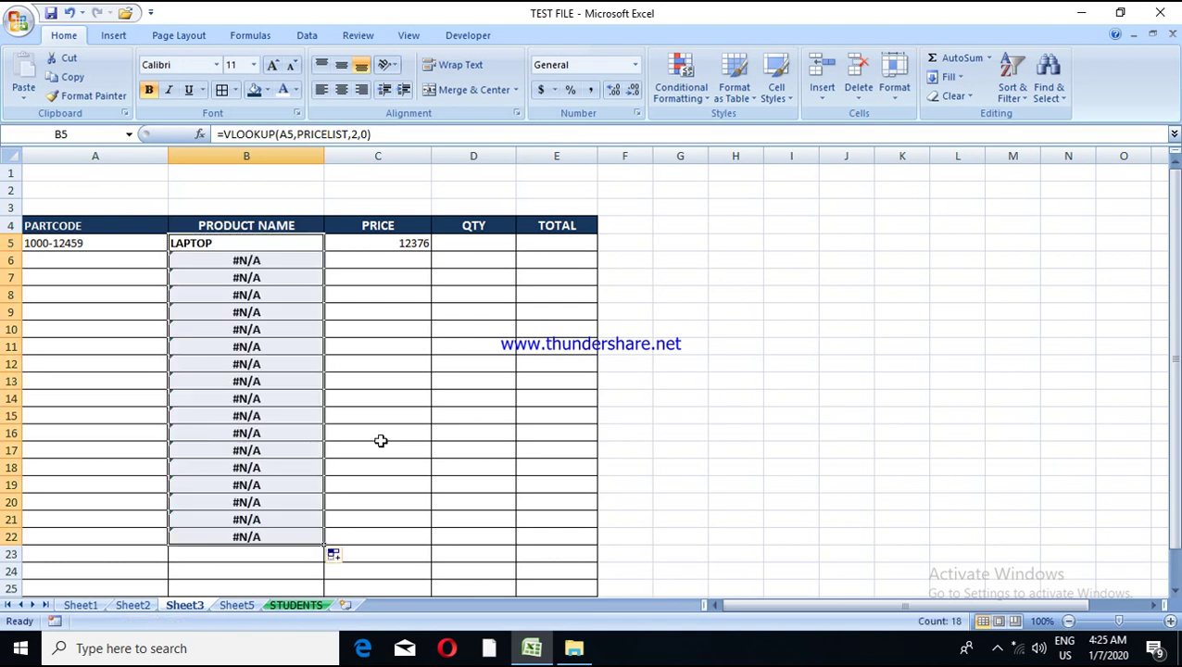
{"action": "left_click", "coordinate": [401, 251]}
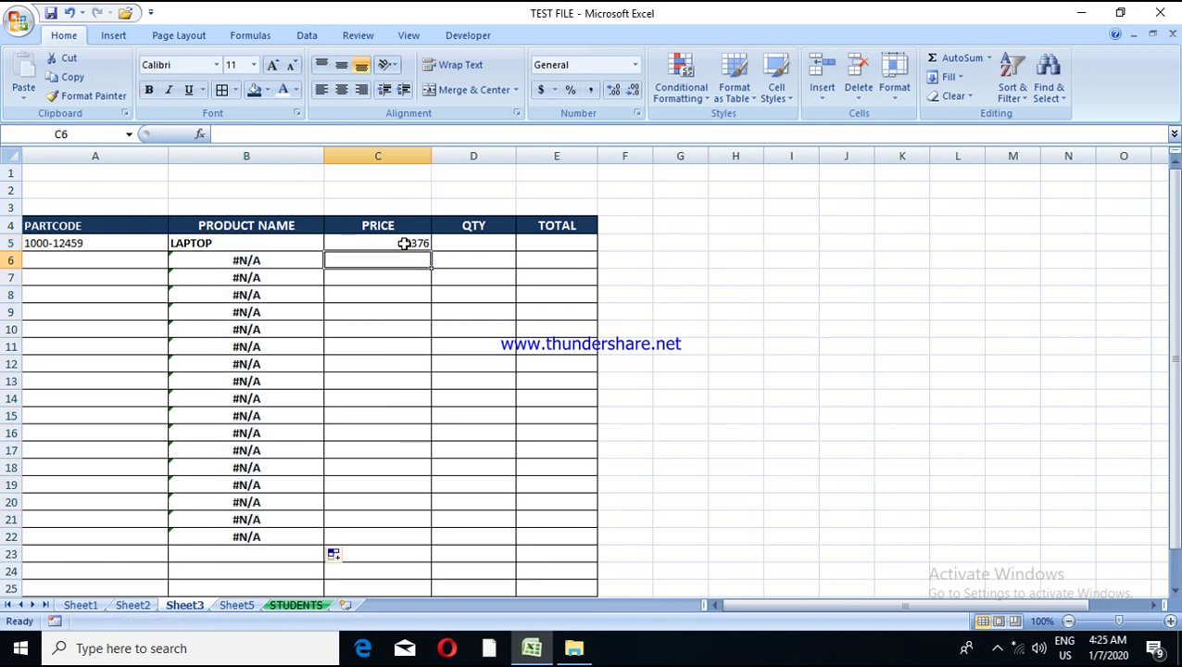
{"action": "left_click_drag", "start_coordinate": [431, 248], "coordinate": [417, 556]}
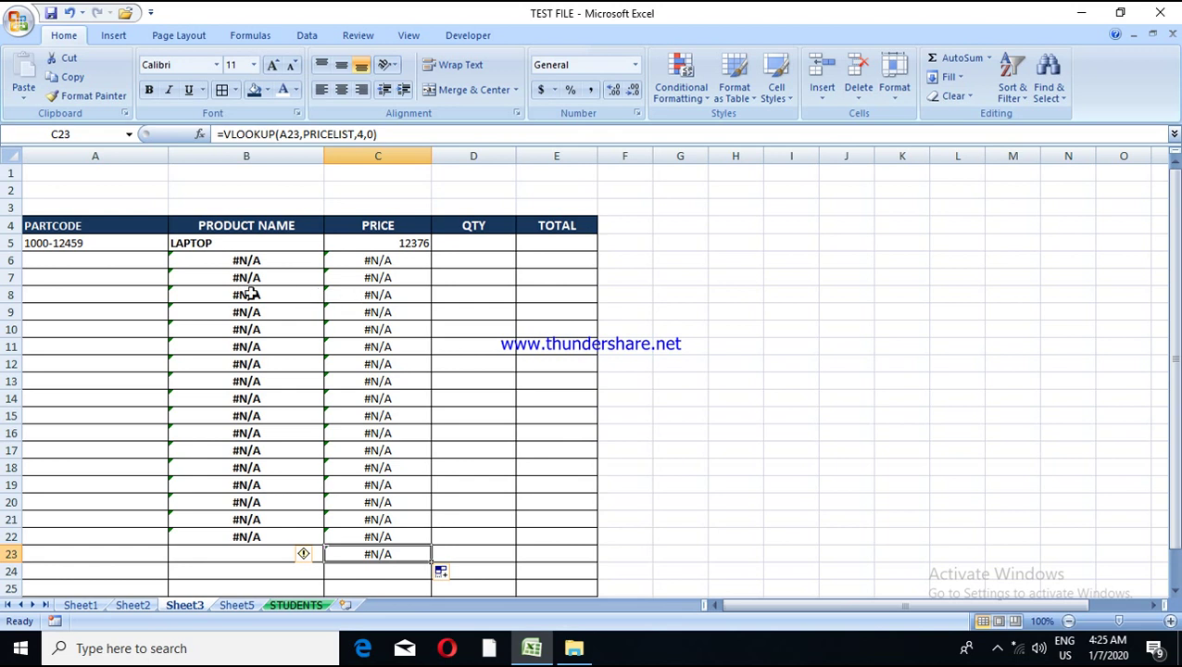
{"action": "left_click", "coordinate": [104, 279]}
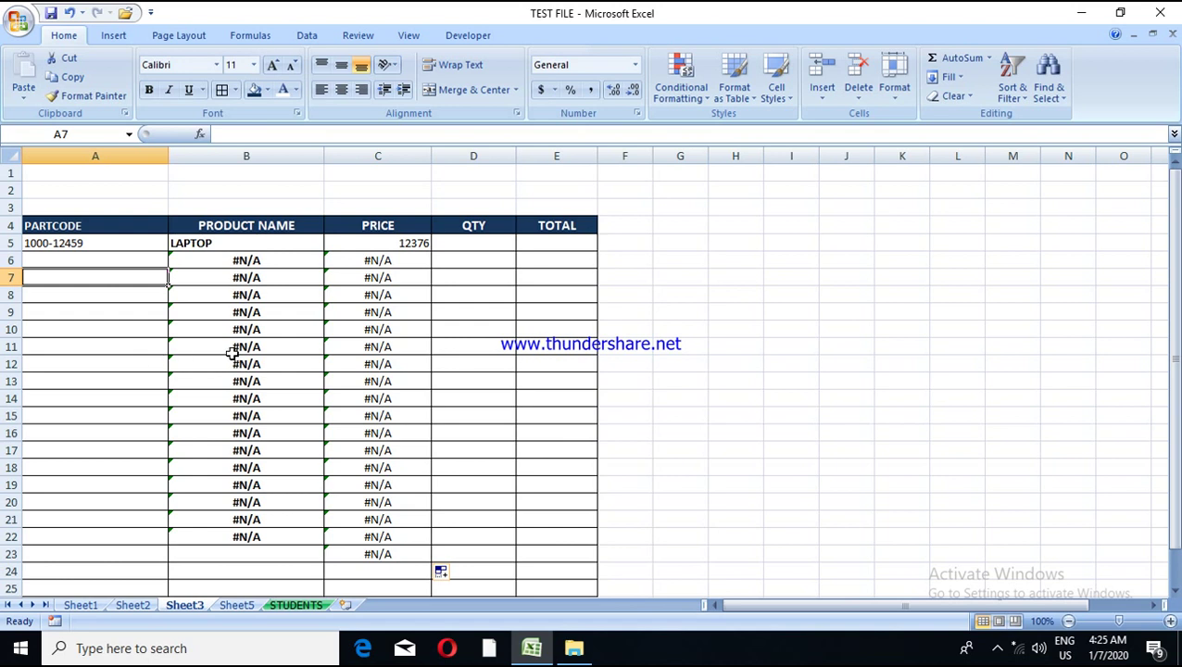
{"action": "left_click", "coordinate": [250, 265]}
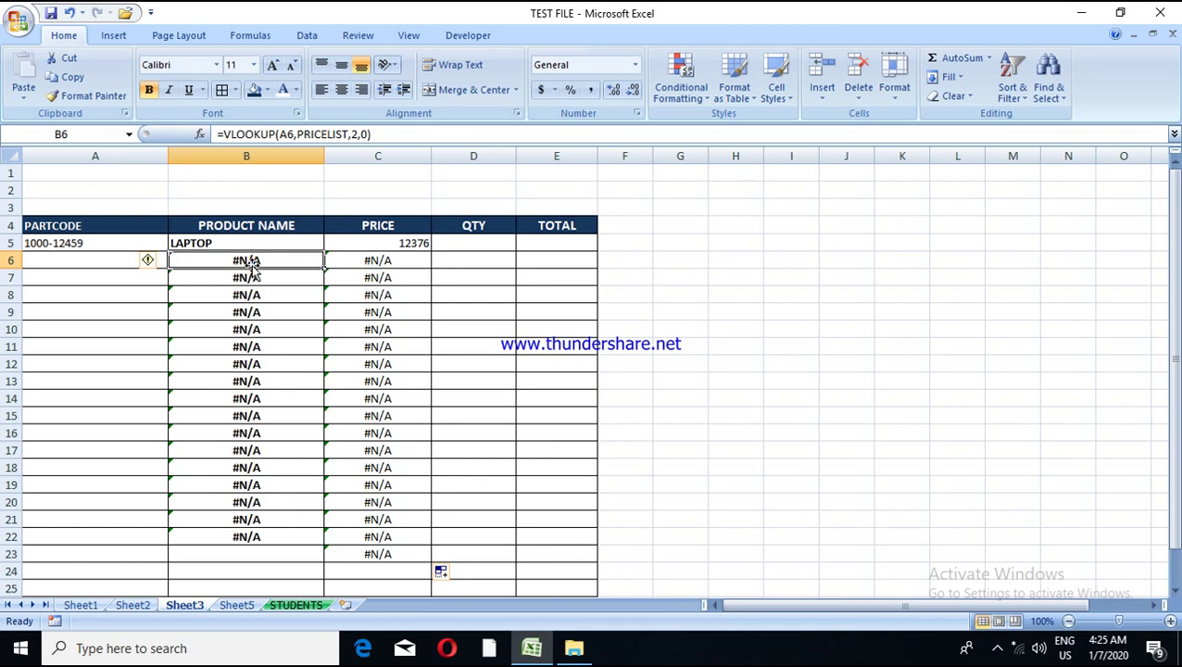
{"action": "left_click", "coordinate": [222, 135]}
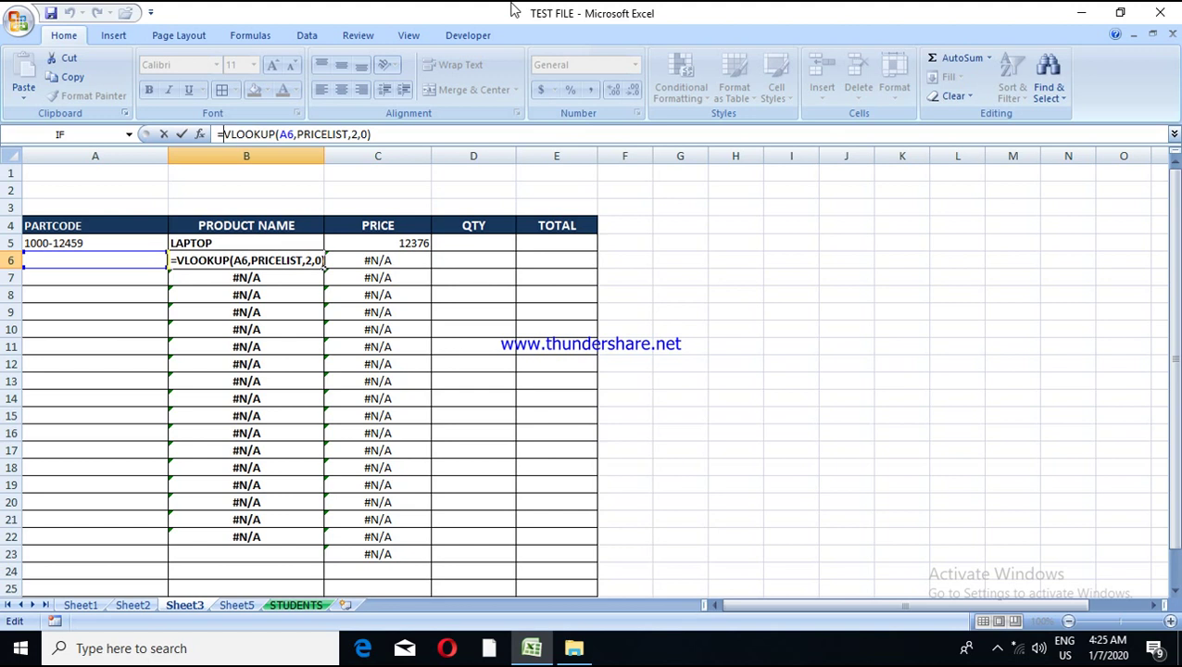
Step: Wrap B6's VLOOKUP in IFERROR with a 0 fallback, triggering a formula error
{"action": "type", "text": "IFERR"}
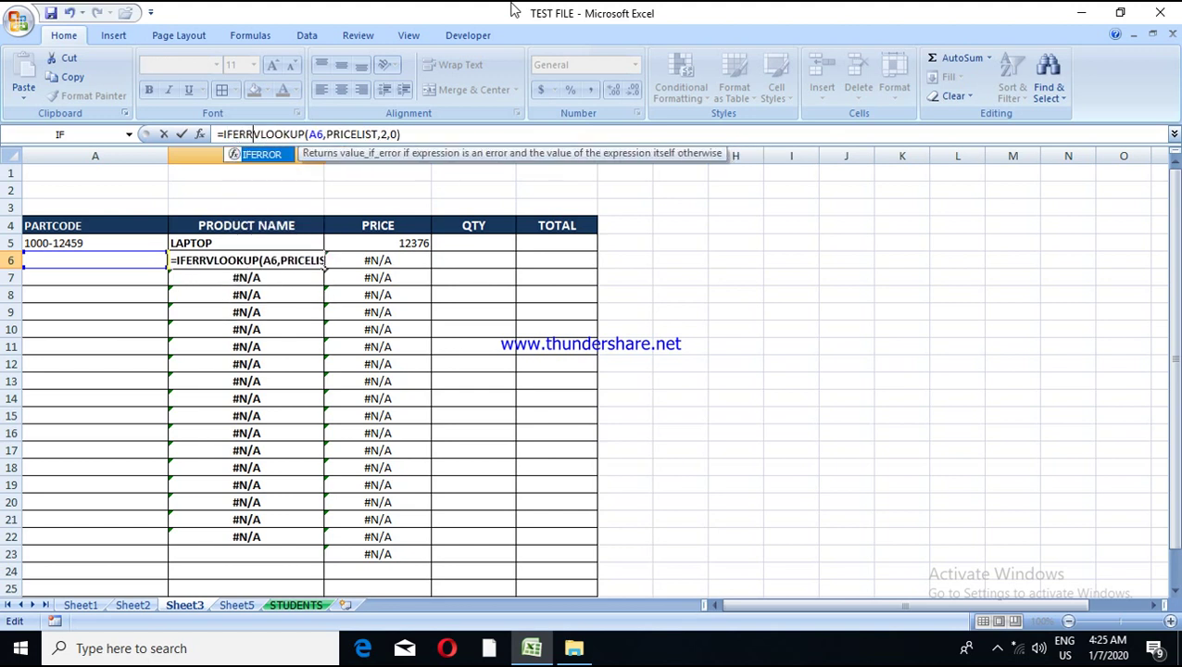
{"action": "double_click", "coordinate": [263, 156]}
{"action": "type", "text": "(("}
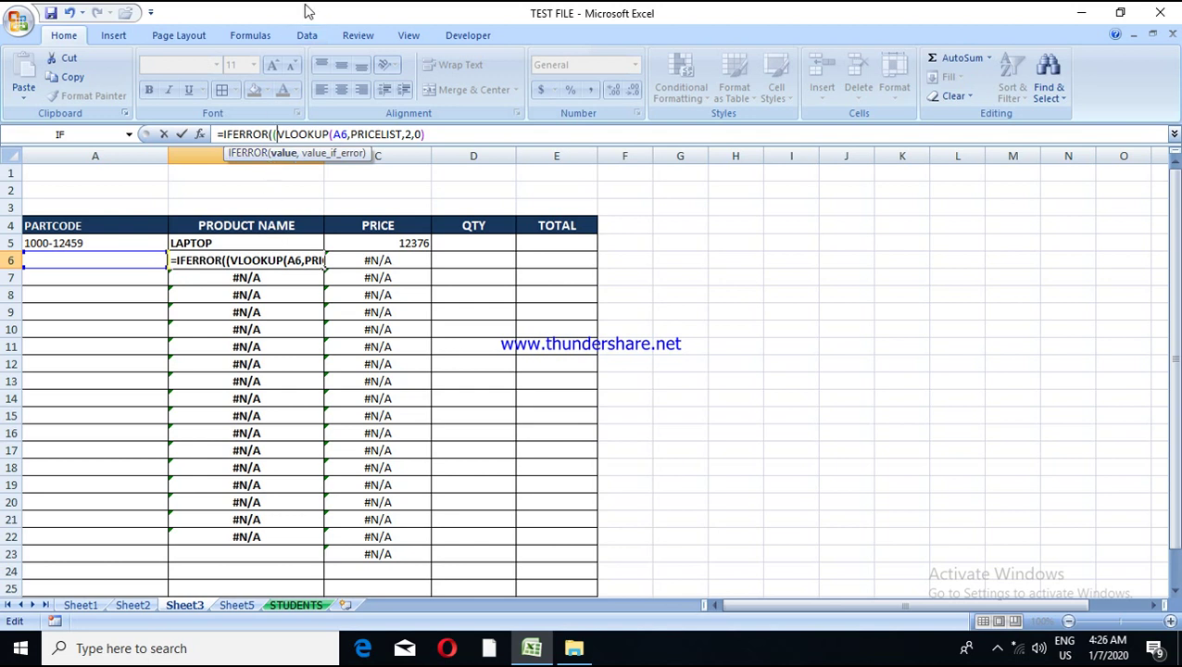
{"action": "left_click", "coordinate": [428, 134]}
{"action": "type", "text": ","}
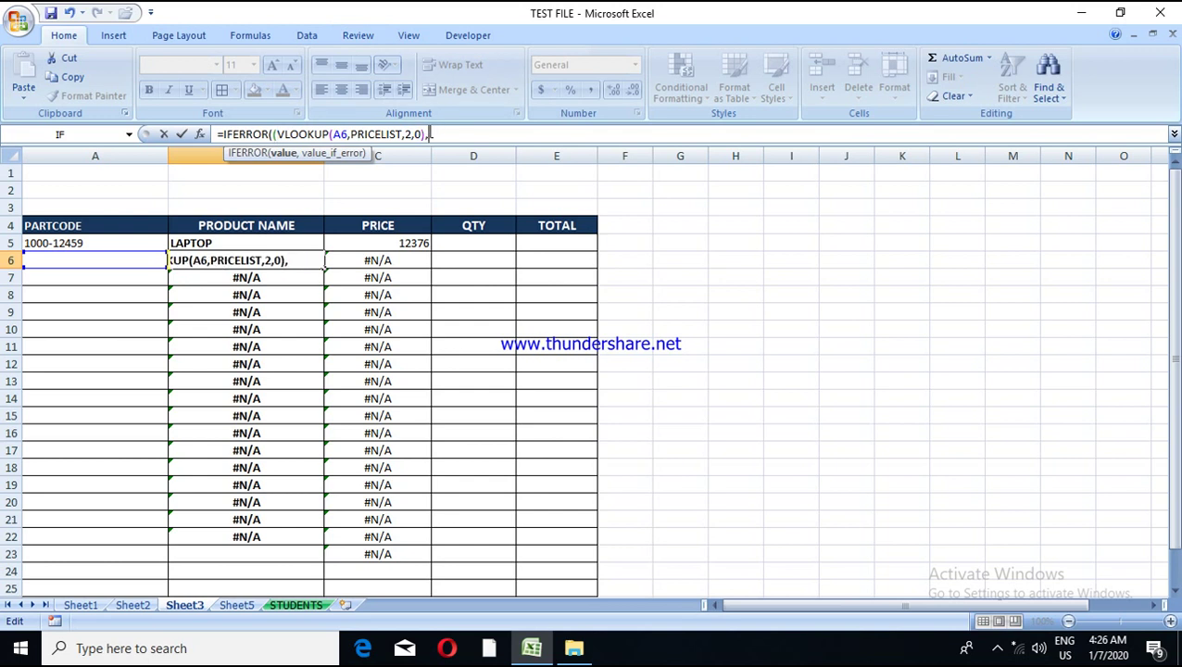
{"action": "type", "text": "0"}
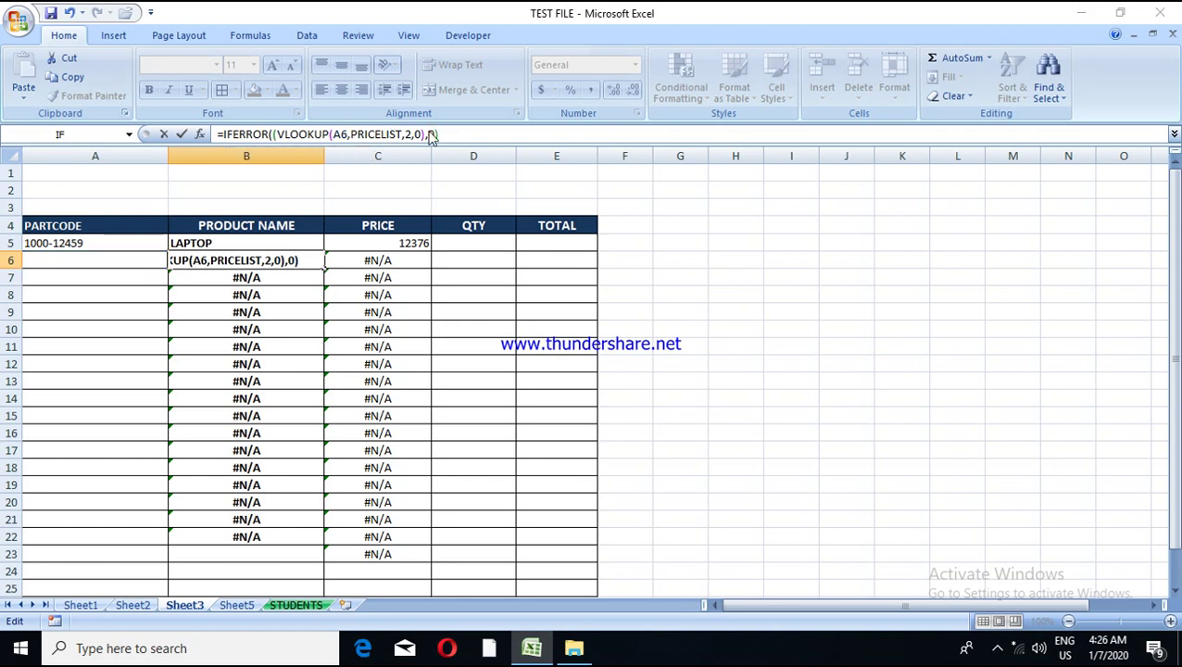
{"action": "key", "text": "Return"}
{"action": "key", "text": "Return"}
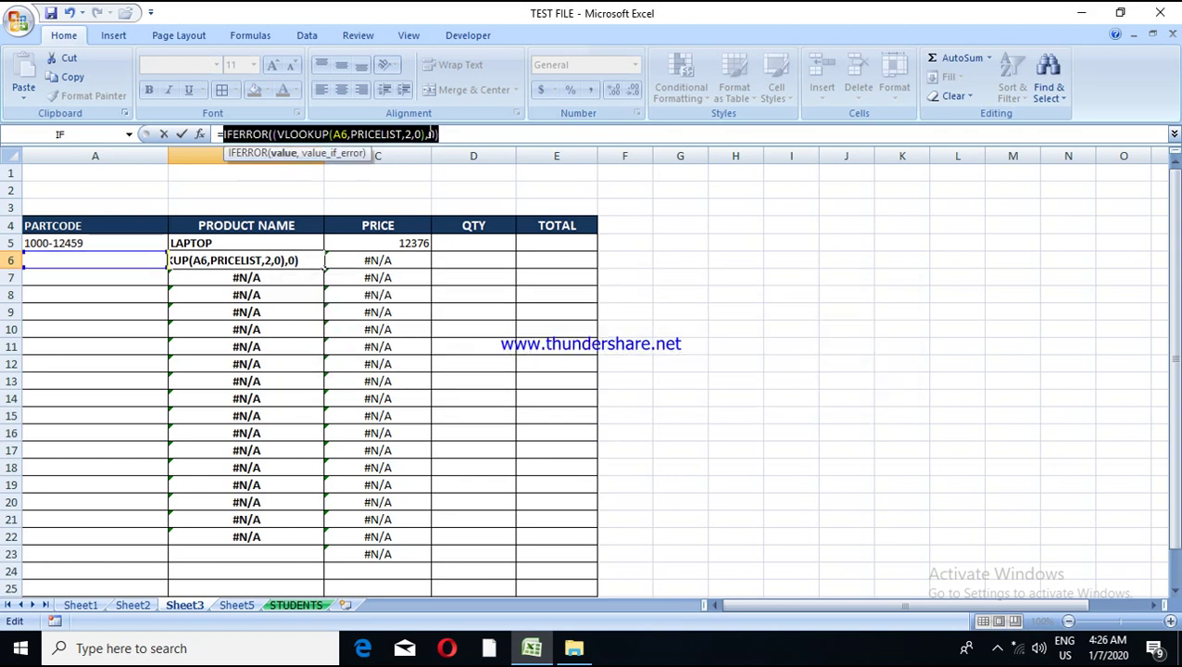
{"action": "left_click", "coordinate": [511, 133]}
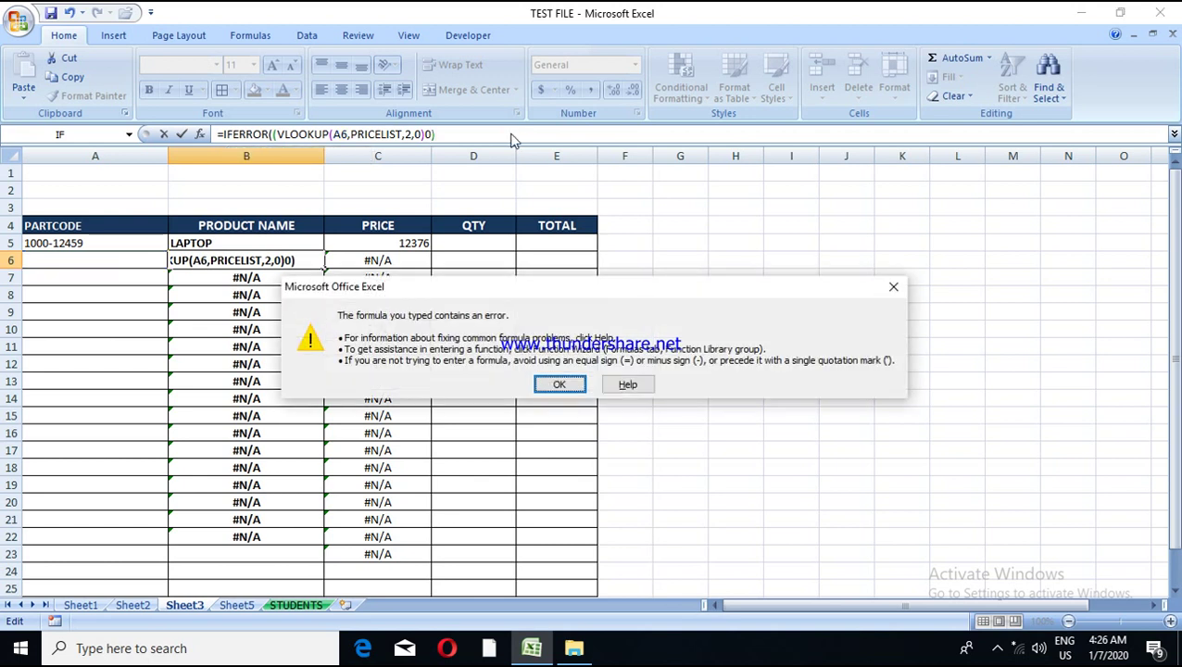
Step: Dismiss the error and correct B5 to =IFERROR(VLOOKUP(A5,PRICELIST,2,0),0)
{"action": "key", "text": "Return"}
{"action": "key", "text": "BackSpace"}
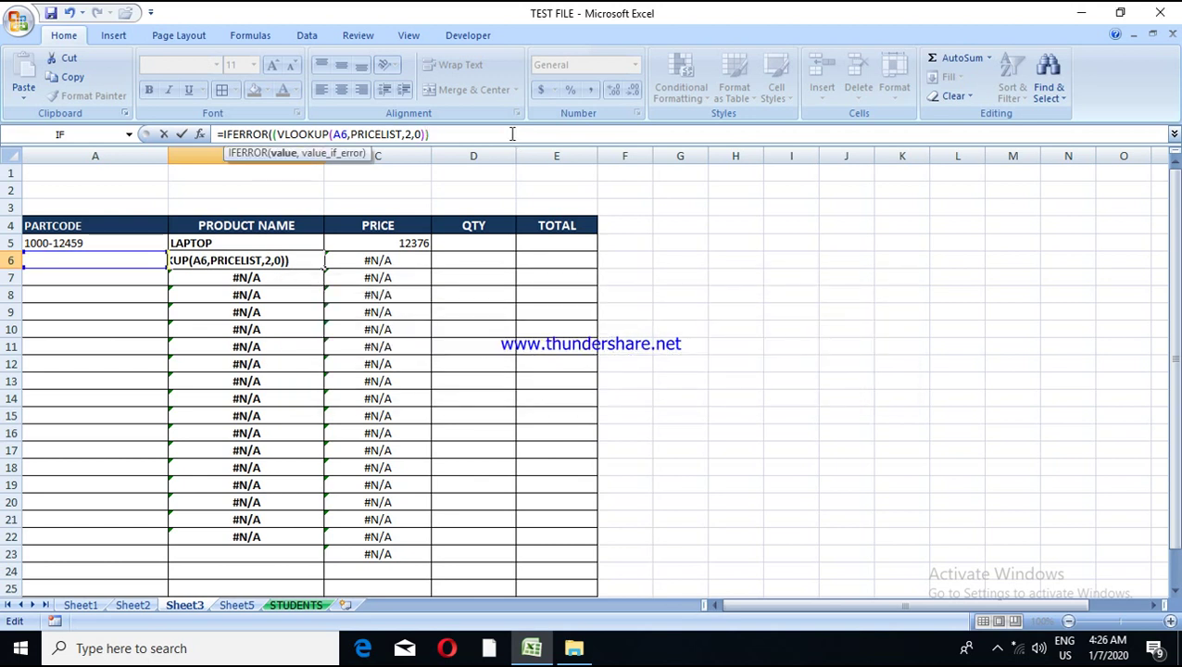
{"action": "type", "text": ",0"}
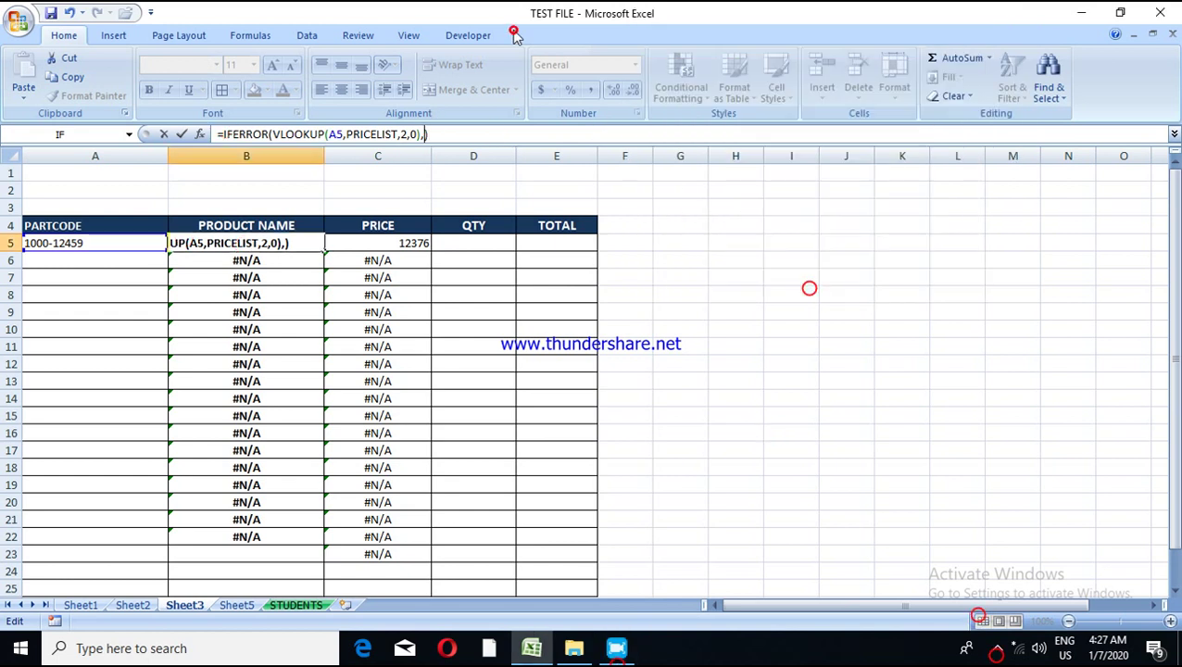
{"action": "type", "text": "0"}
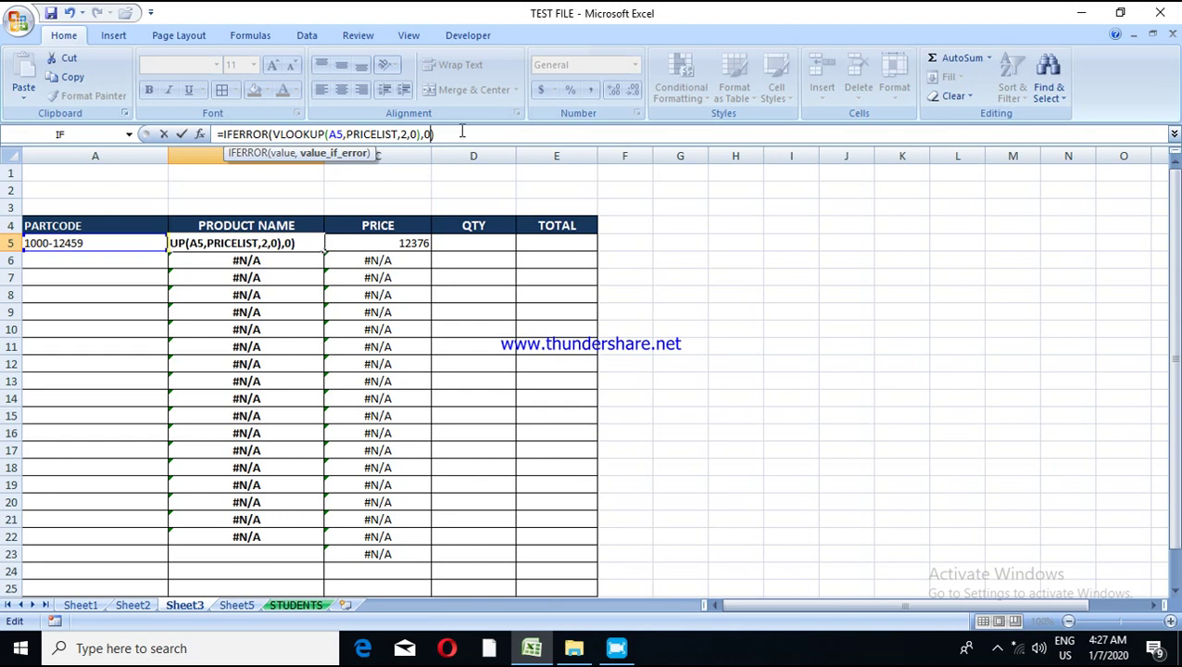
{"action": "key", "text": "Return"}
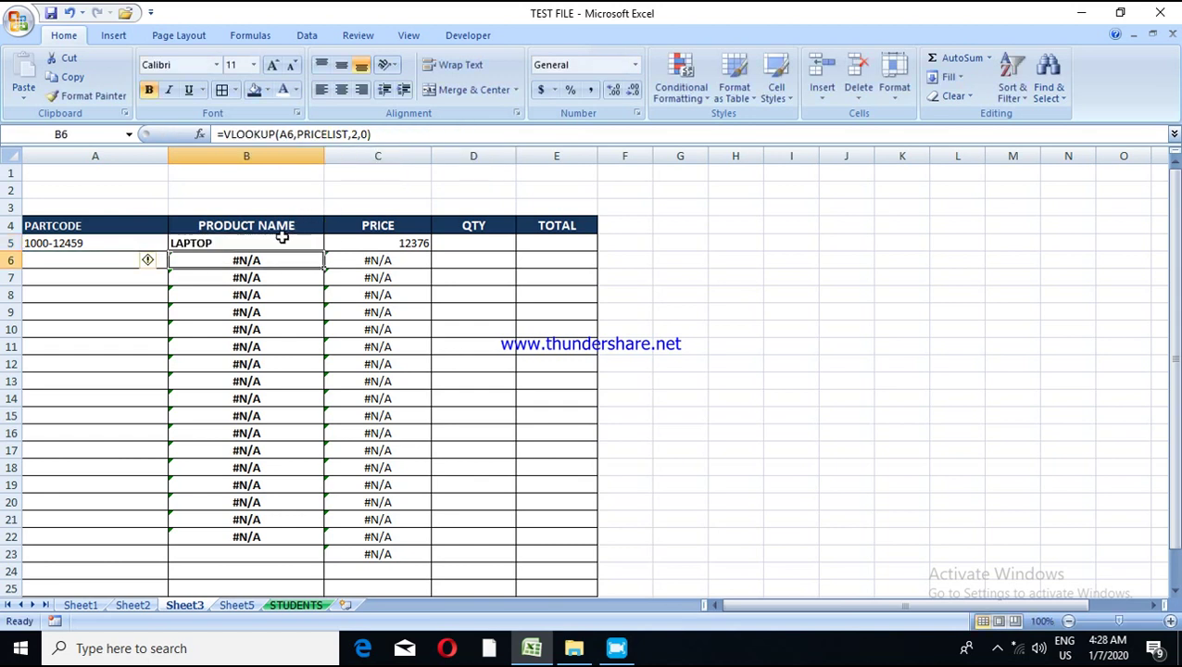
Step: Fill the IFERROR product name formula down to B23 so empty rows show 0
{"action": "left_click", "coordinate": [283, 238]}
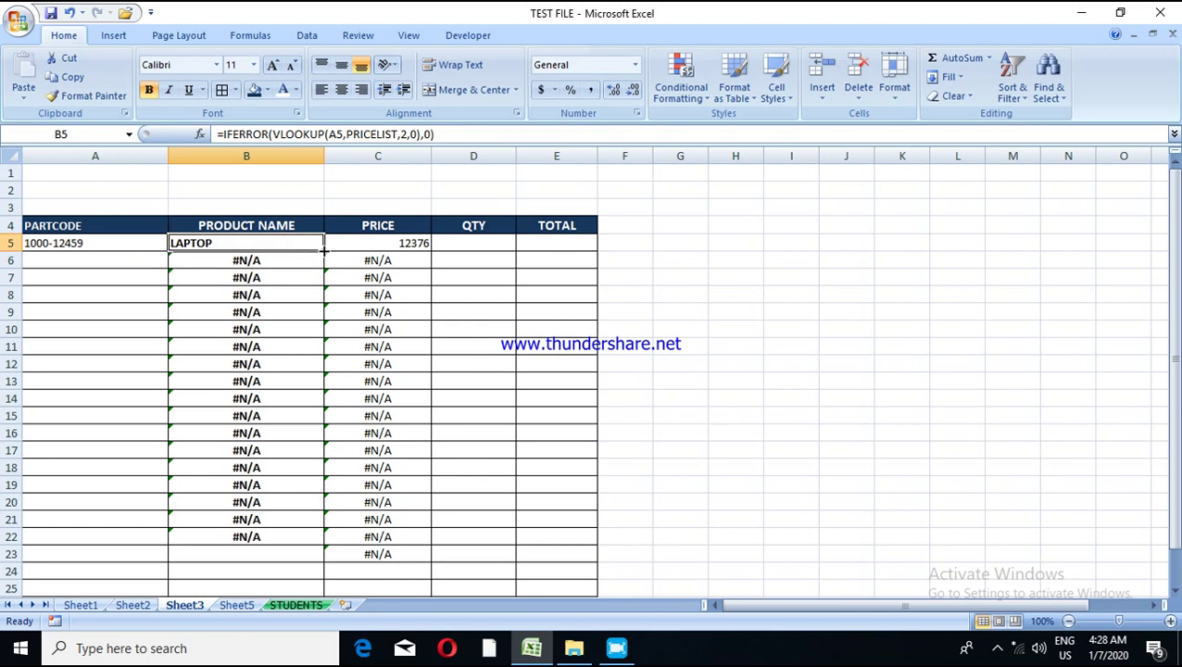
{"action": "left_click_drag", "start_coordinate": [323, 250], "coordinate": [304, 569]}
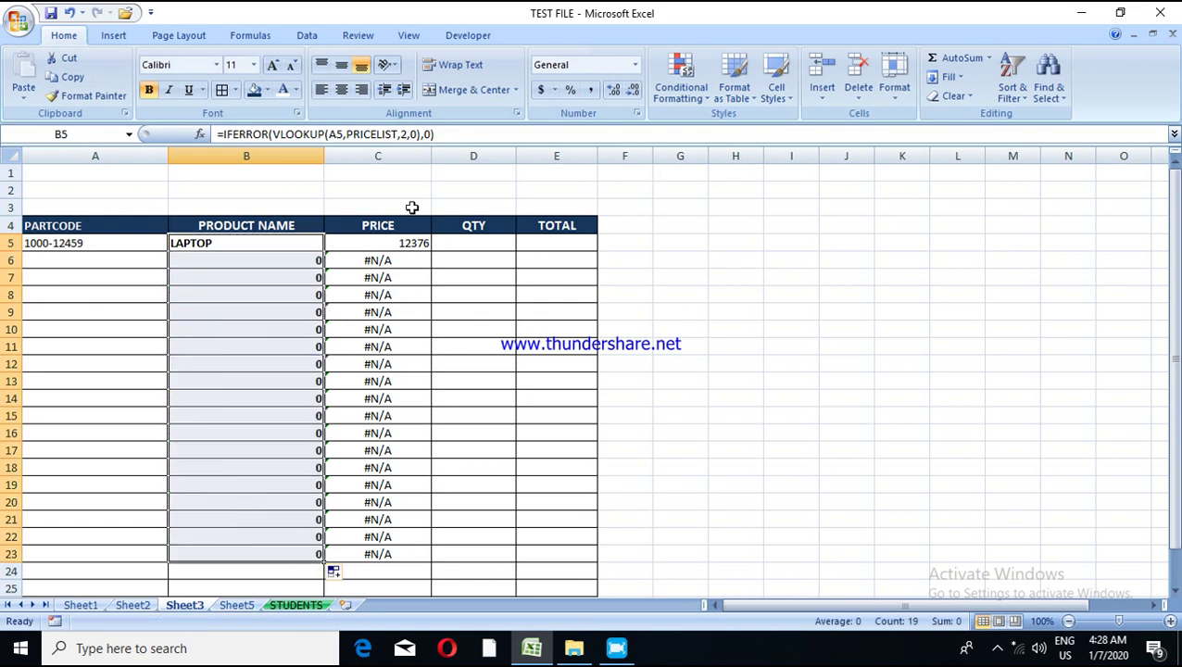
{"action": "left_click", "coordinate": [428, 133]}
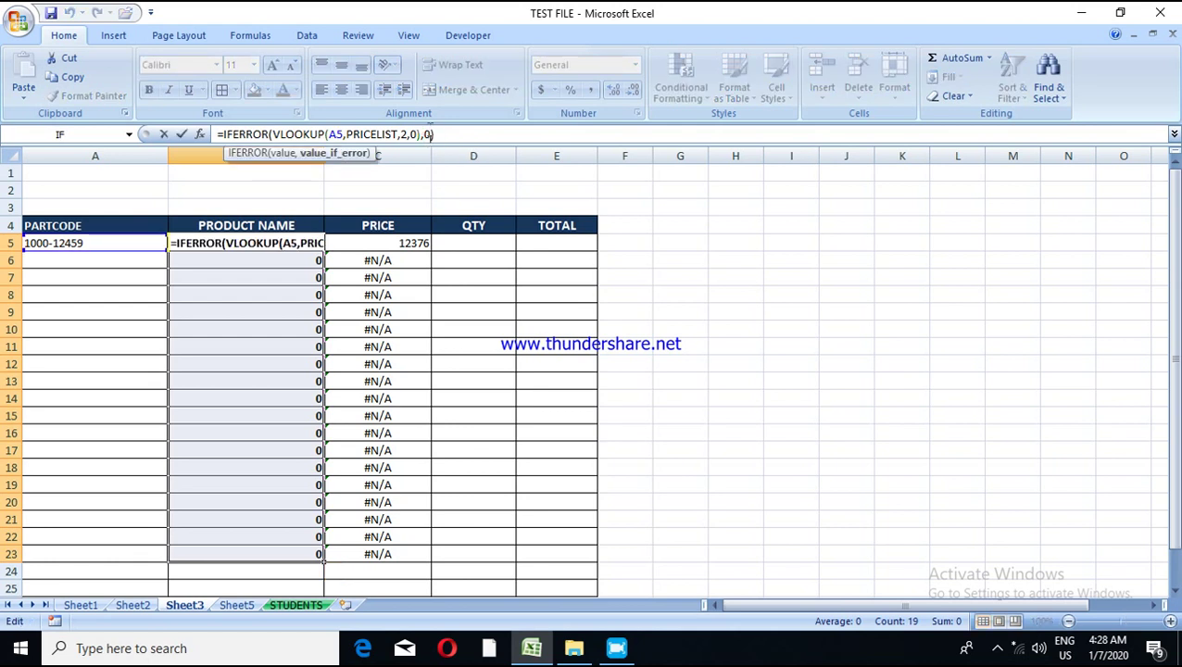
{"action": "left_click", "coordinate": [303, 241]}
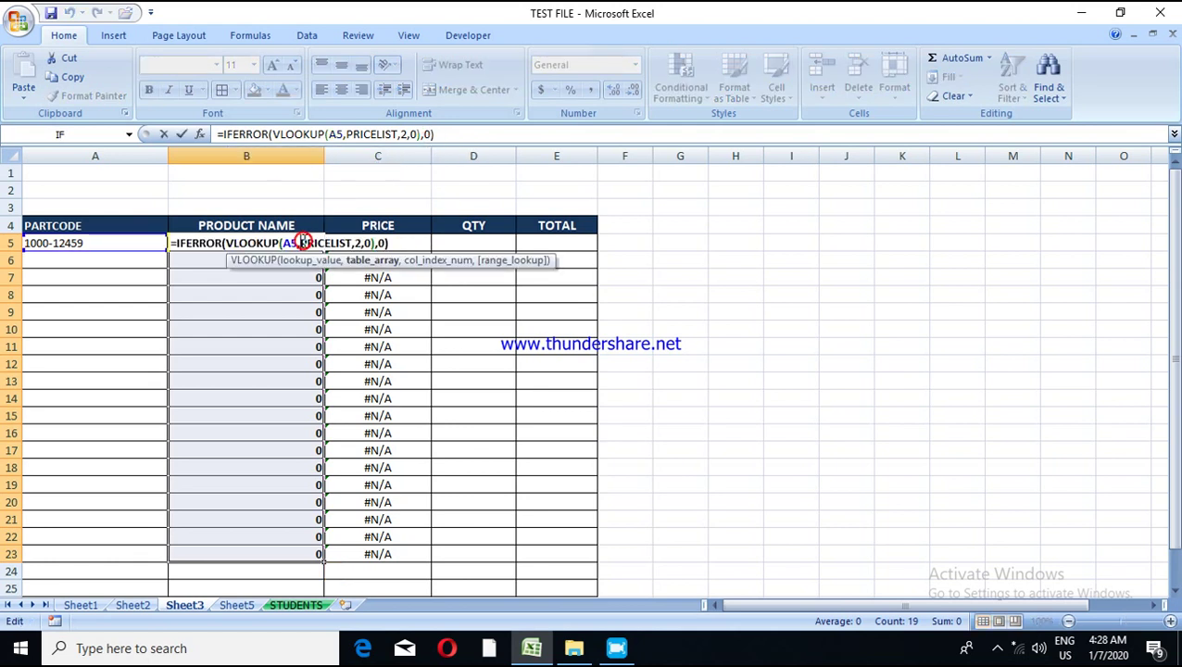
{"action": "key", "text": "ctrl+Return"}
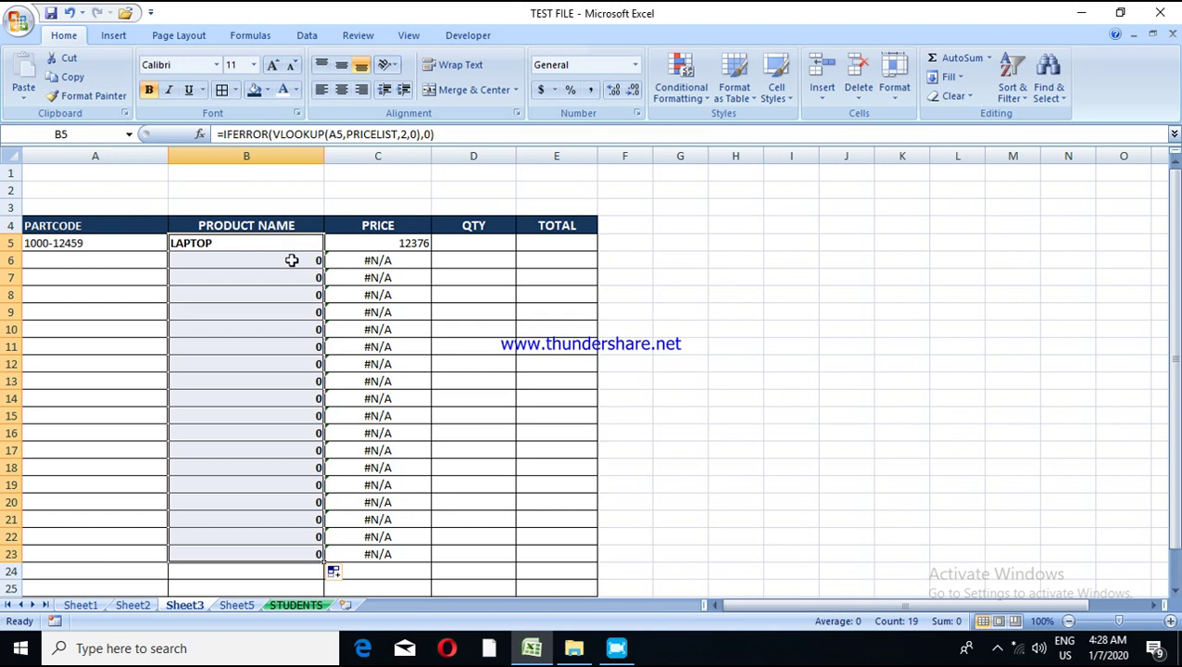
{"action": "left_click", "coordinate": [281, 274]}
{"action": "left_click", "coordinate": [290, 246]}
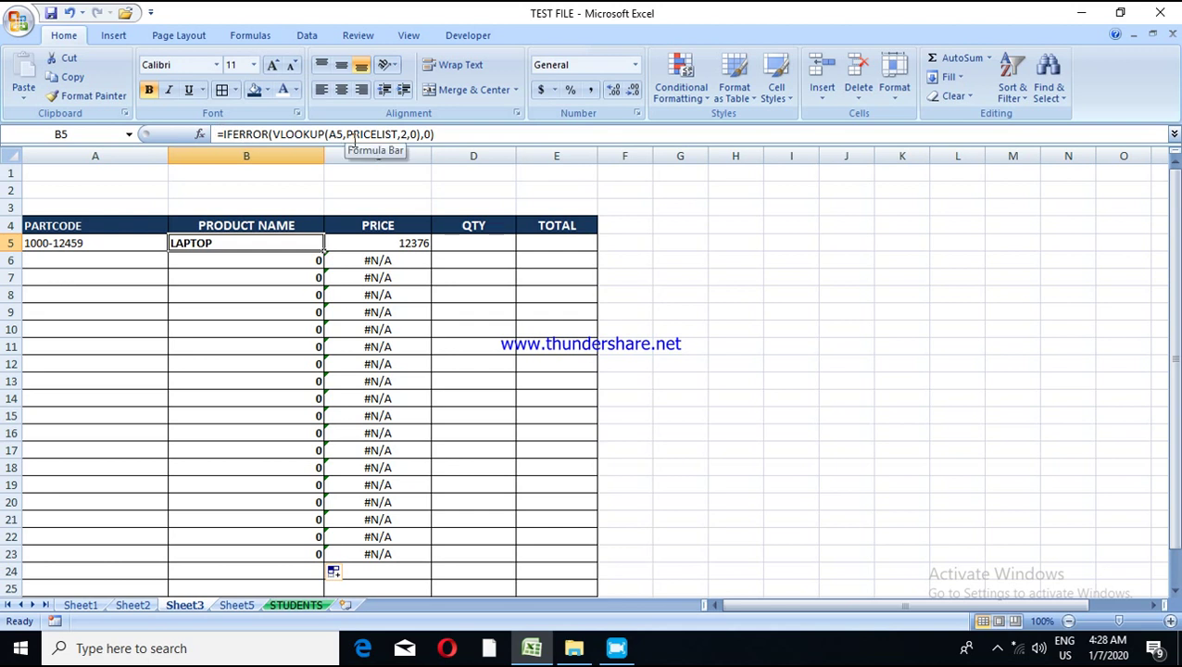
{"action": "left_click", "coordinate": [432, 134]}
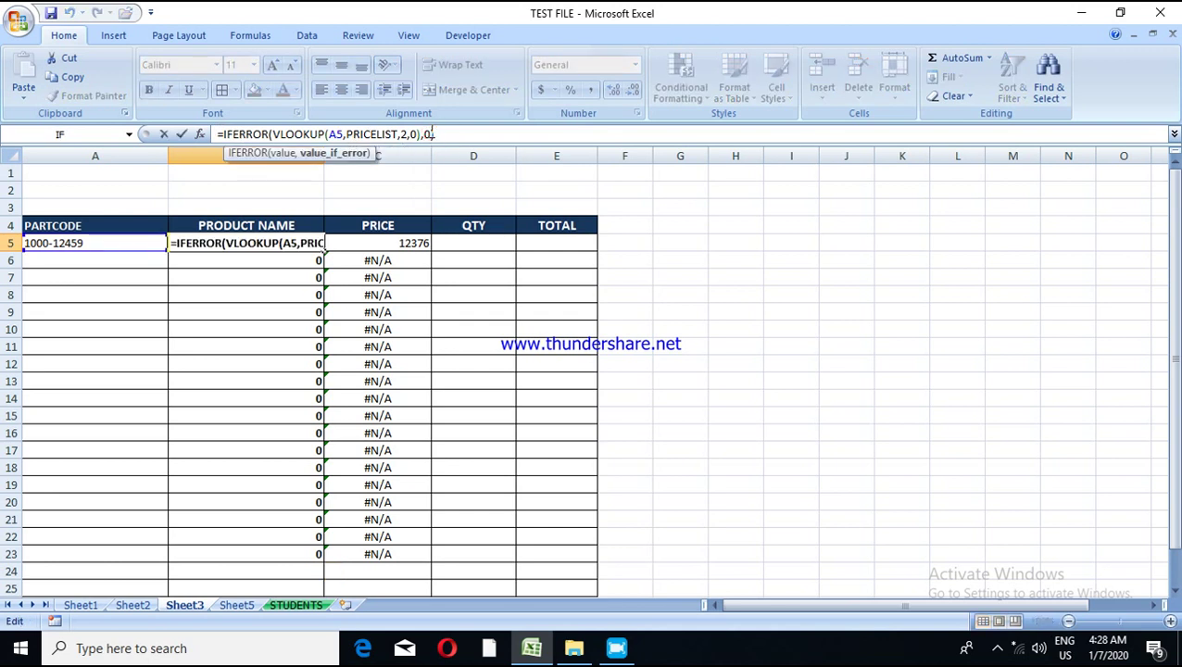
Step: Change B5's error fallback to "" and fill it down to B23
{"action": "type", "text": "),"}
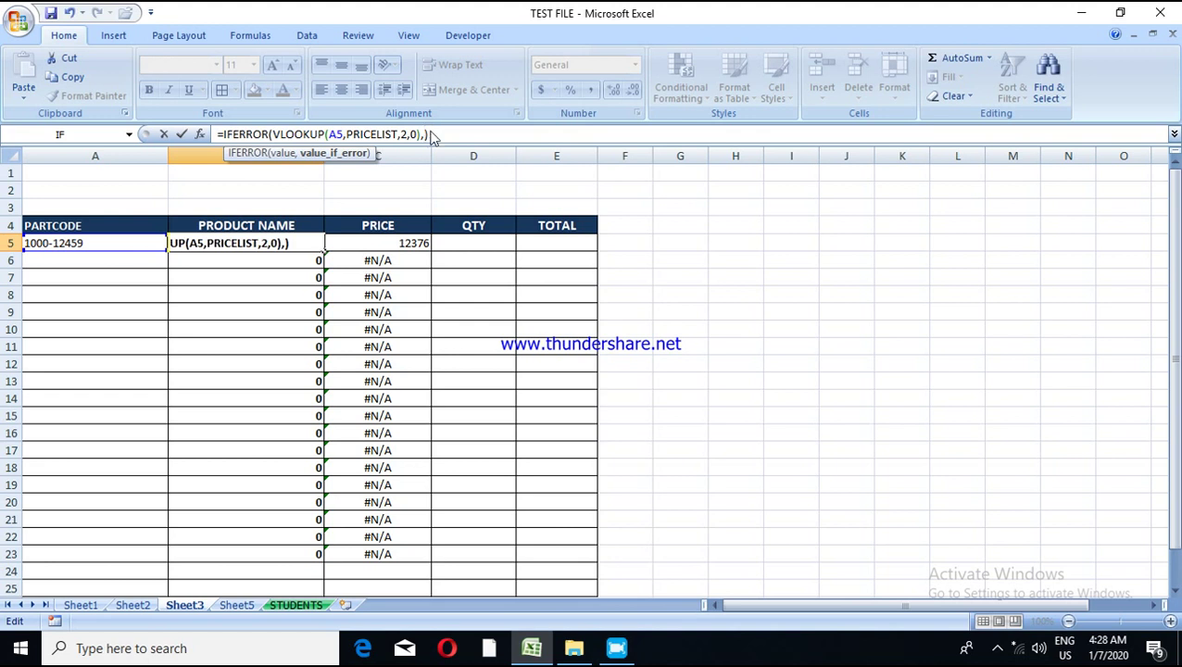
{"action": "type", "text": "\""}
{"action": "type", "text": "\""}
{"action": "key", "text": "Return"}
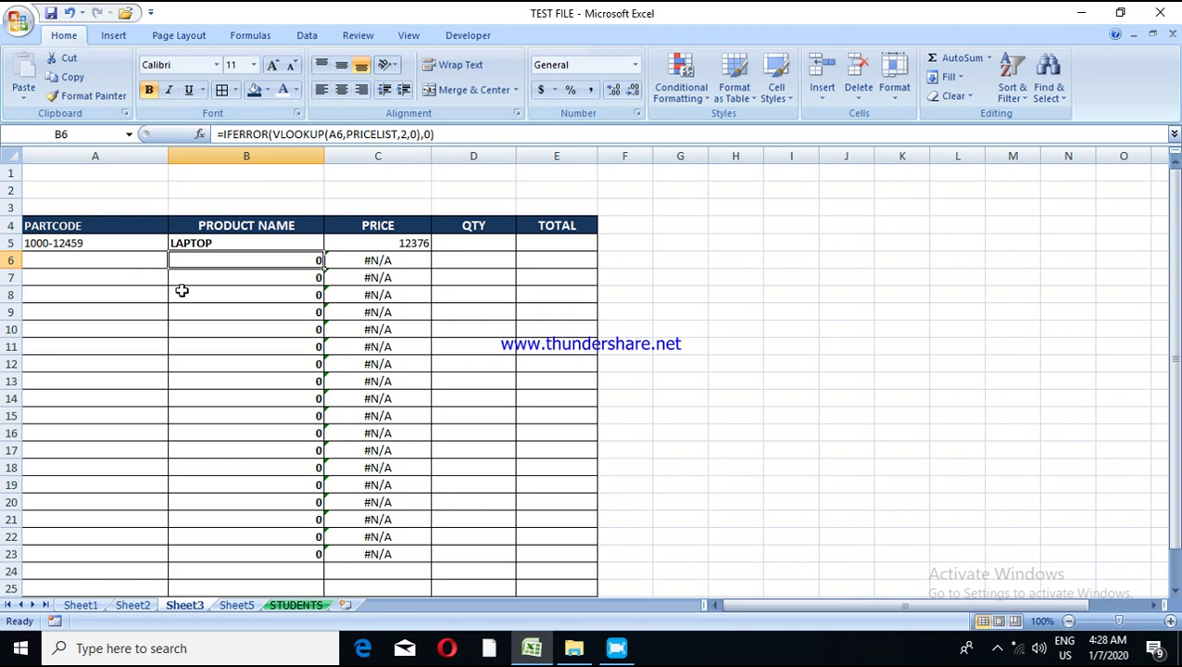
{"action": "left_click", "coordinate": [263, 239]}
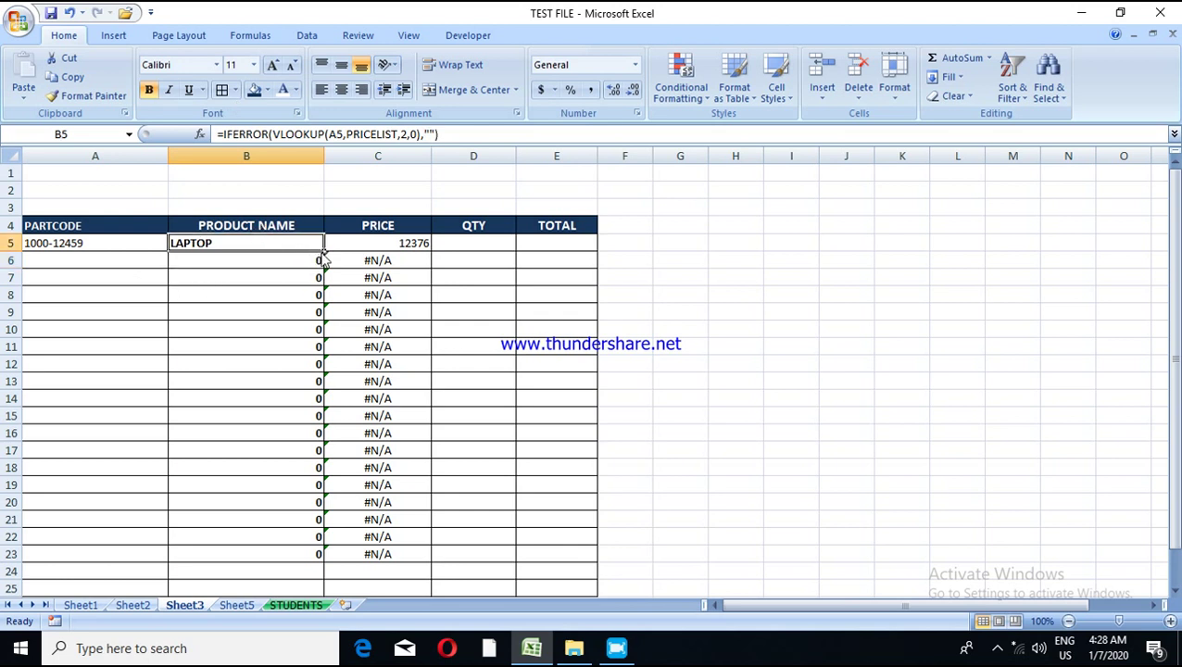
{"action": "left_click_drag", "start_coordinate": [322, 250], "coordinate": [329, 519]}
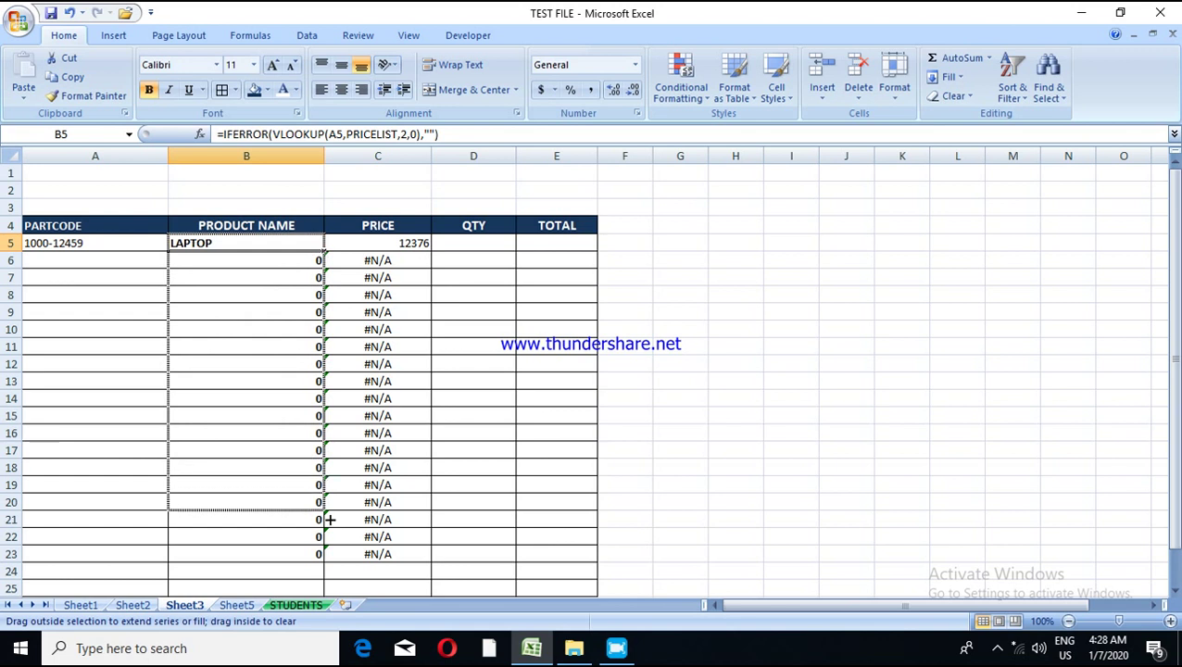
{"action": "left_click_drag", "start_coordinate": [330, 519], "coordinate": [325, 556]}
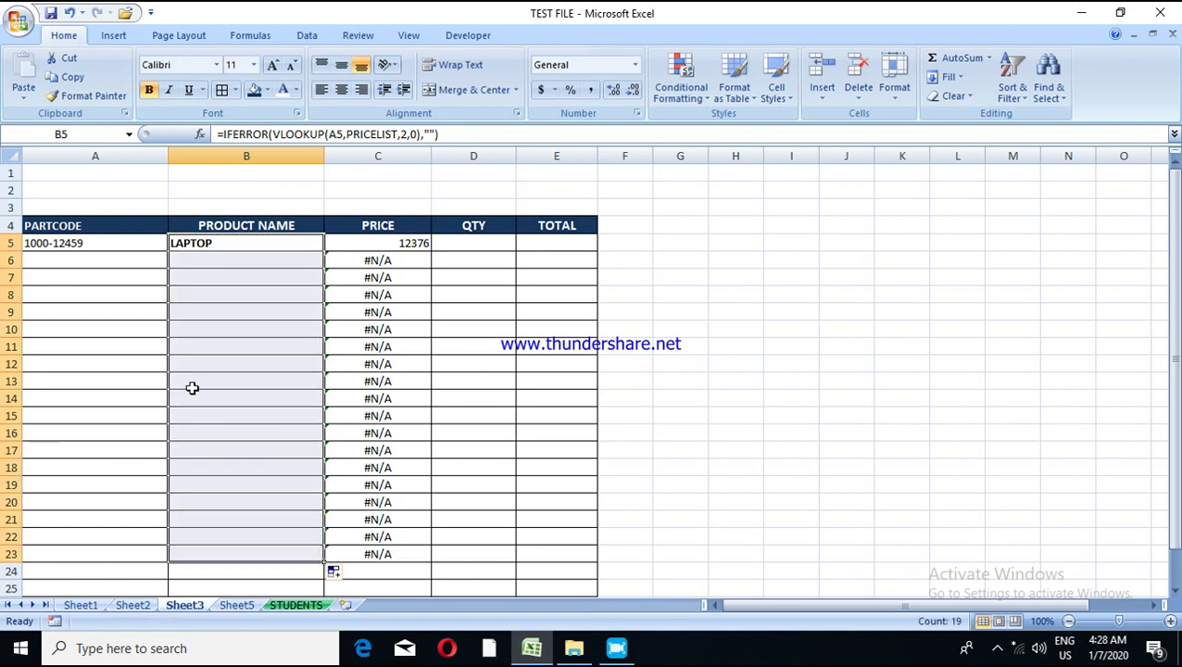
{"action": "left_click", "coordinate": [393, 244]}
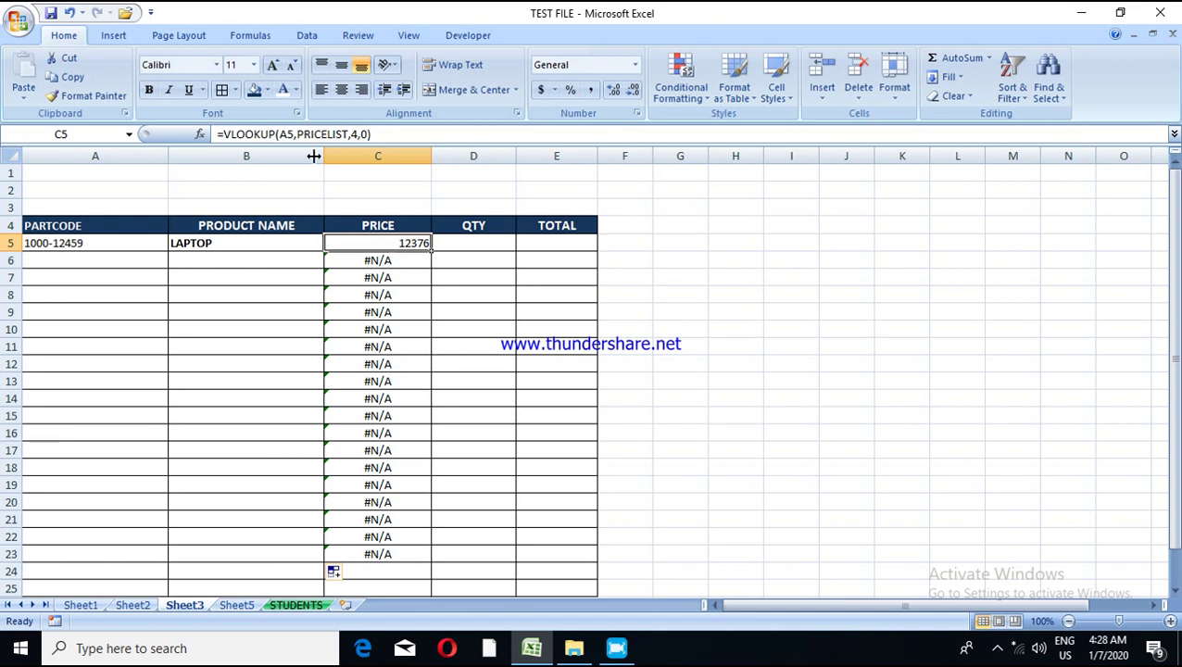
Step: Start wrapping C5's price lookup in IFERROR, then undo the broken attempt
{"action": "left_click", "coordinate": [224, 135]}
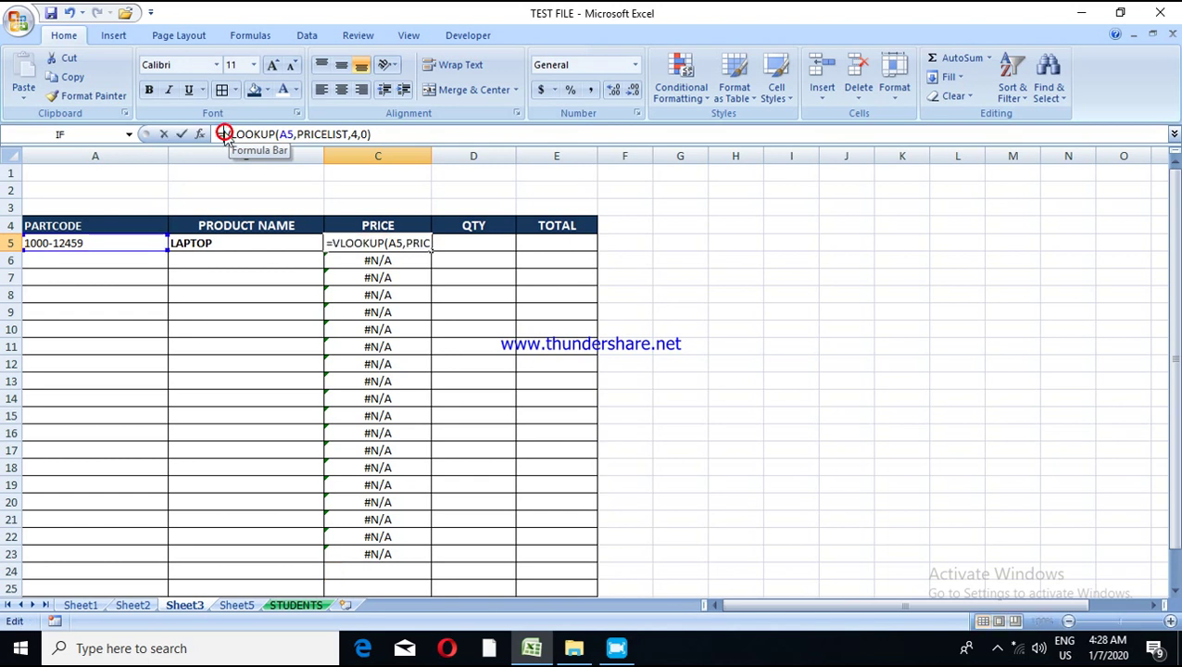
{"action": "type", "text": "IFERROR"}
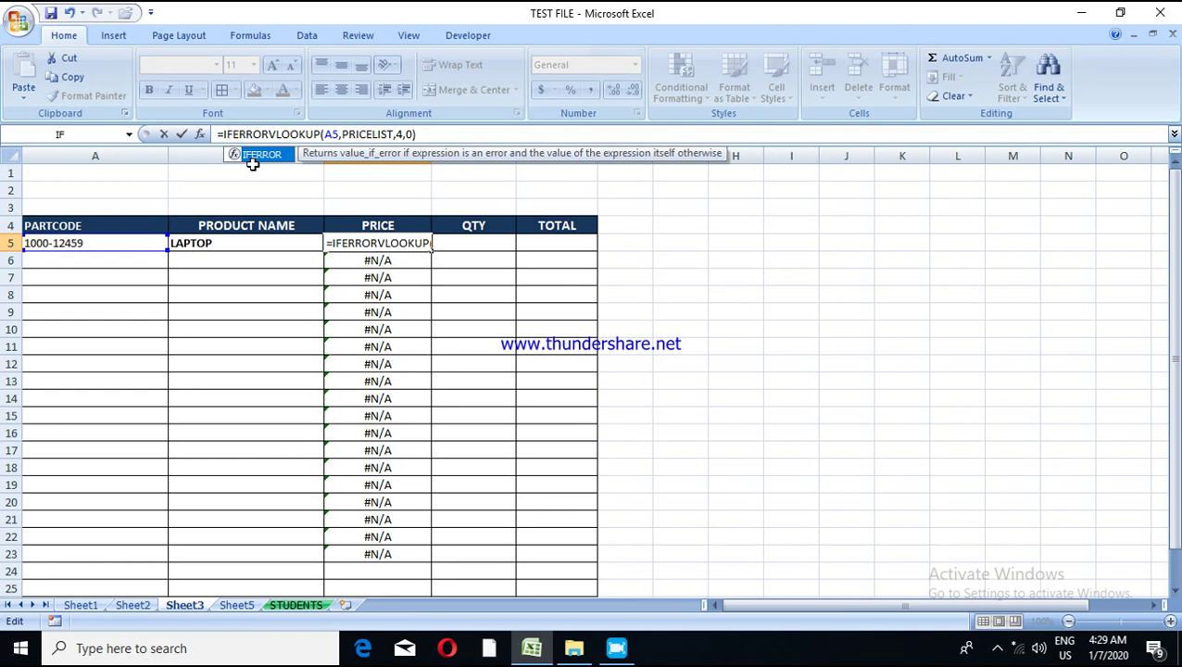
{"action": "left_click", "coordinate": [248, 171]}
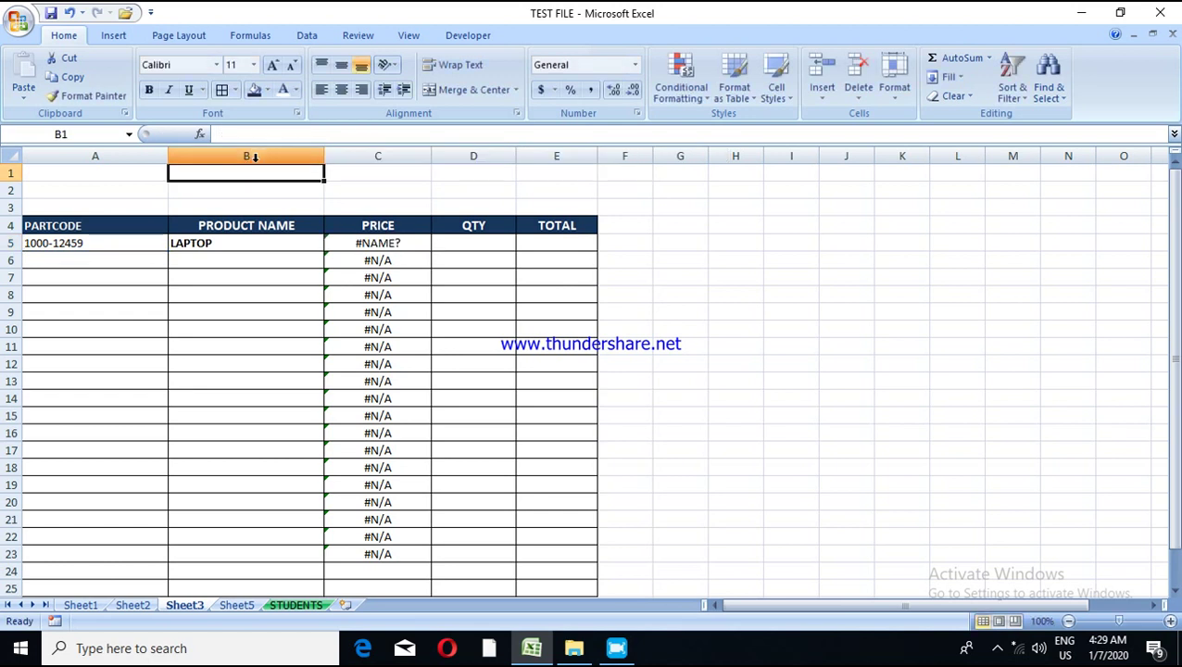
{"action": "left_click", "coordinate": [353, 251]}
{"action": "key", "text": "ctrl+z"}
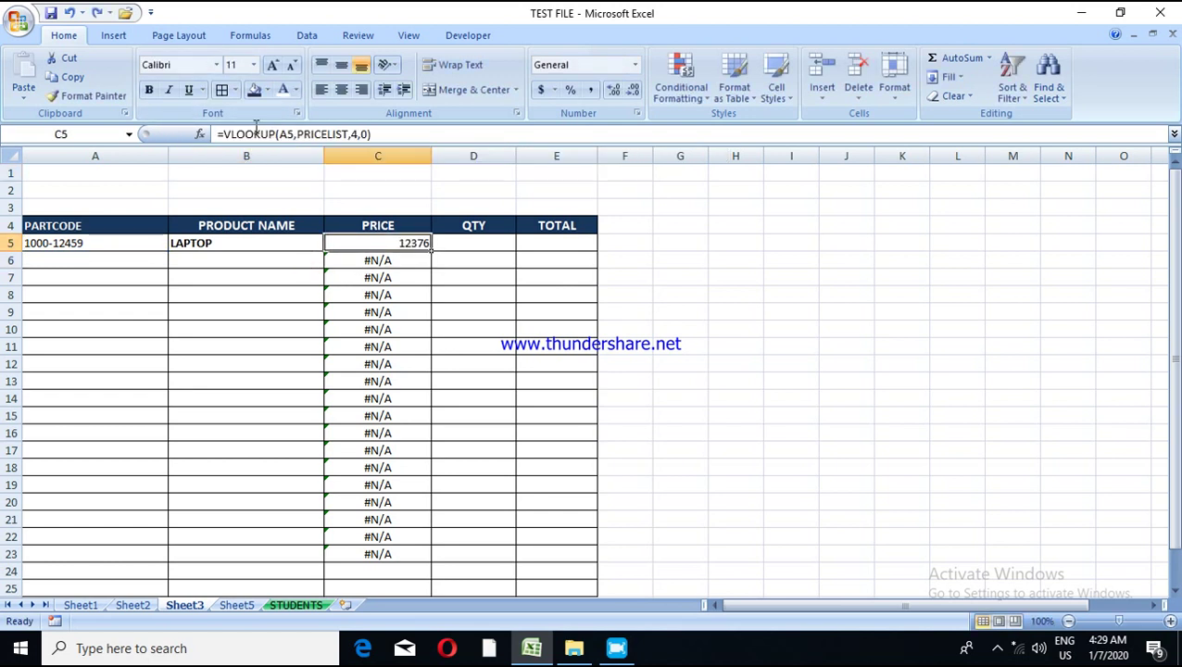
Step: Rewrite C5 as =IFERROR(VLOOKUP(A5,PRICELIST,4,0),"") and fill it down to C24
{"action": "left_click", "coordinate": [223, 135]}
{"action": "type", "text": "IF"}
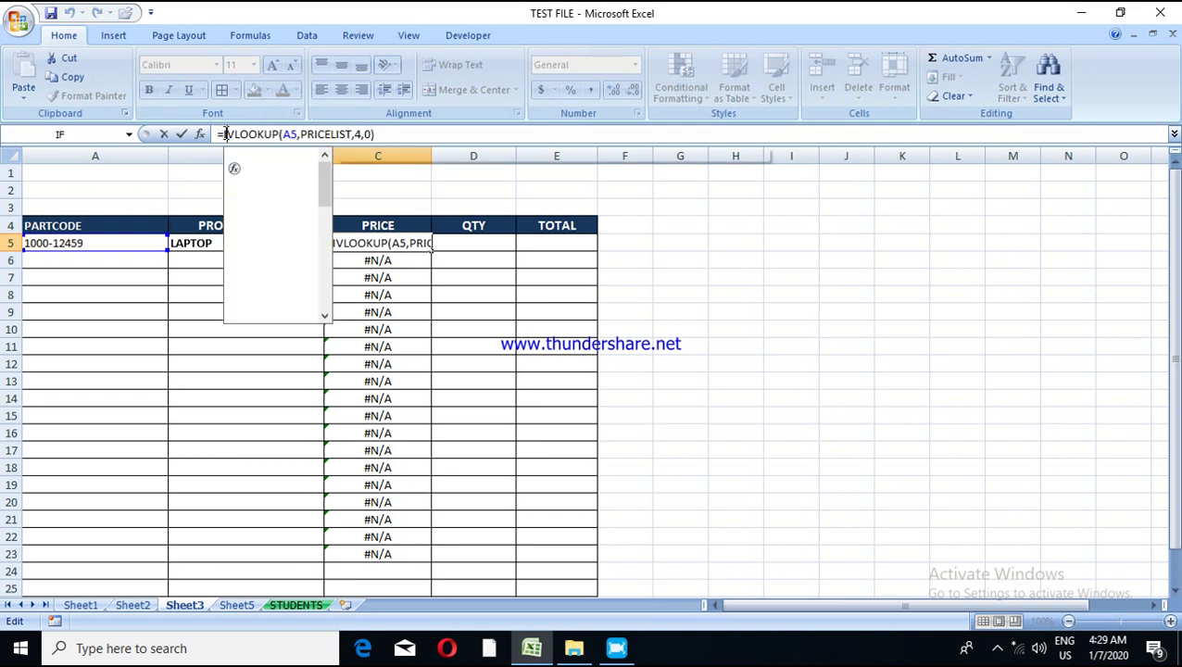
{"action": "type", "text": "ERROR("}
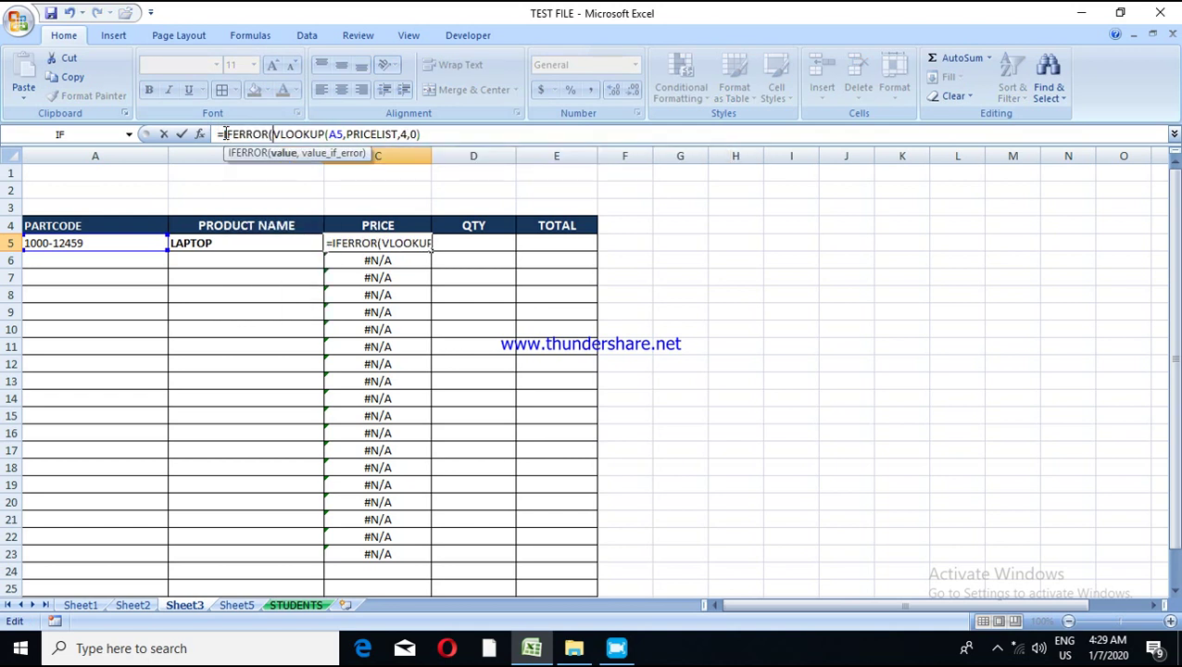
{"action": "left_click", "coordinate": [460, 134]}
{"action": "type", "text": ","}
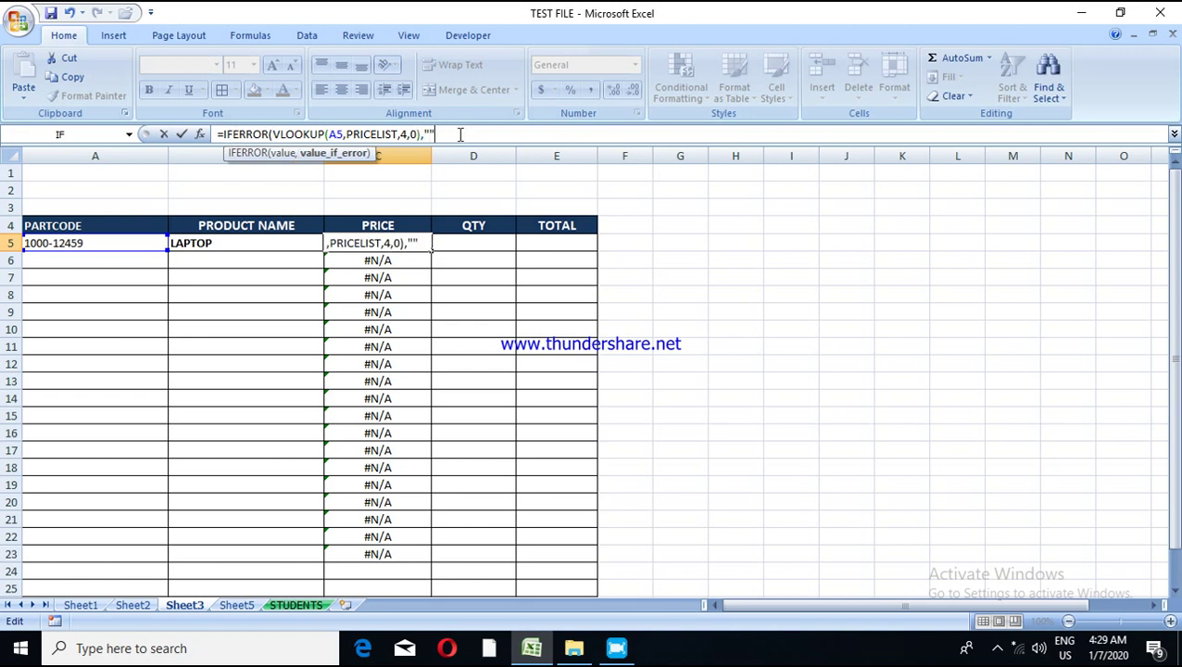
{"action": "key", "text": "Return"}
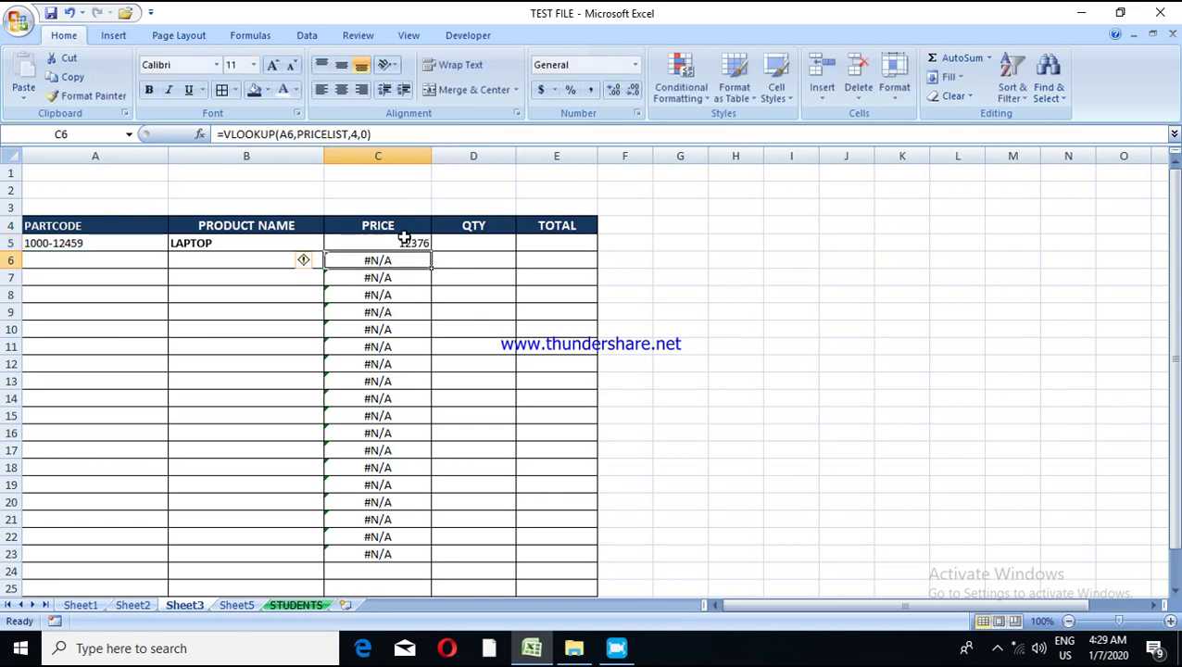
{"action": "left_click", "coordinate": [408, 243]}
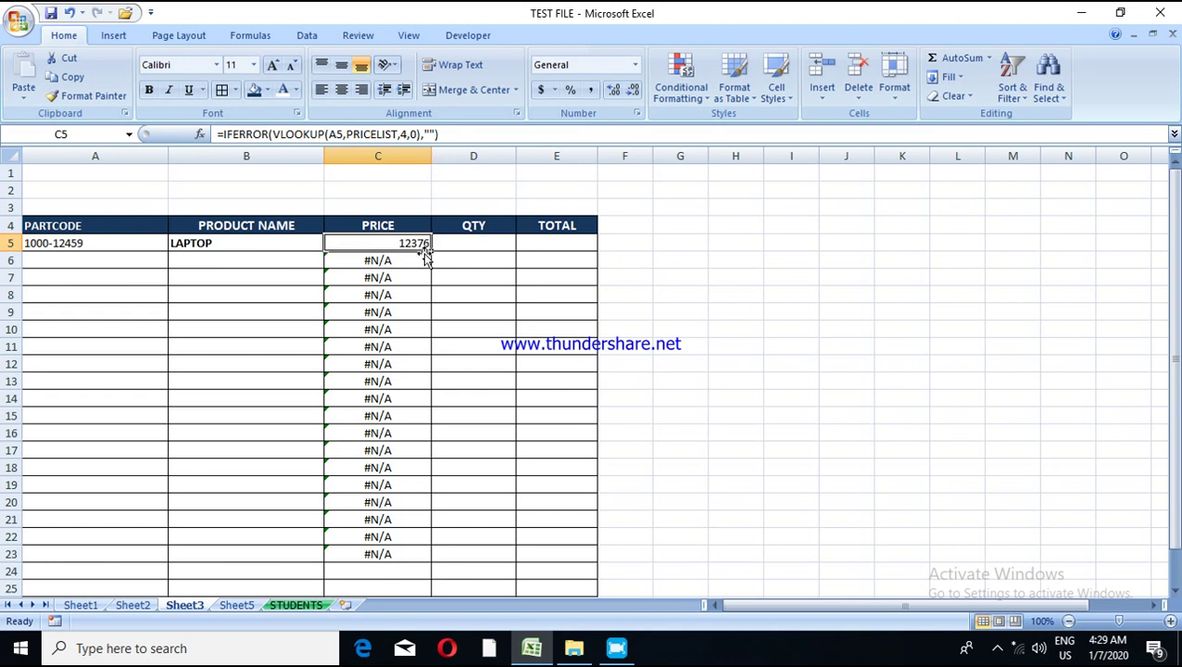
{"action": "mouse_move", "coordinate": [431, 248]}
{"action": "left_mouse_down"}
{"action": "mouse_move", "coordinate": [411, 581]}
{"action": "mouse_move", "coordinate": [411, 569]}
{"action": "left_mouse_up"}
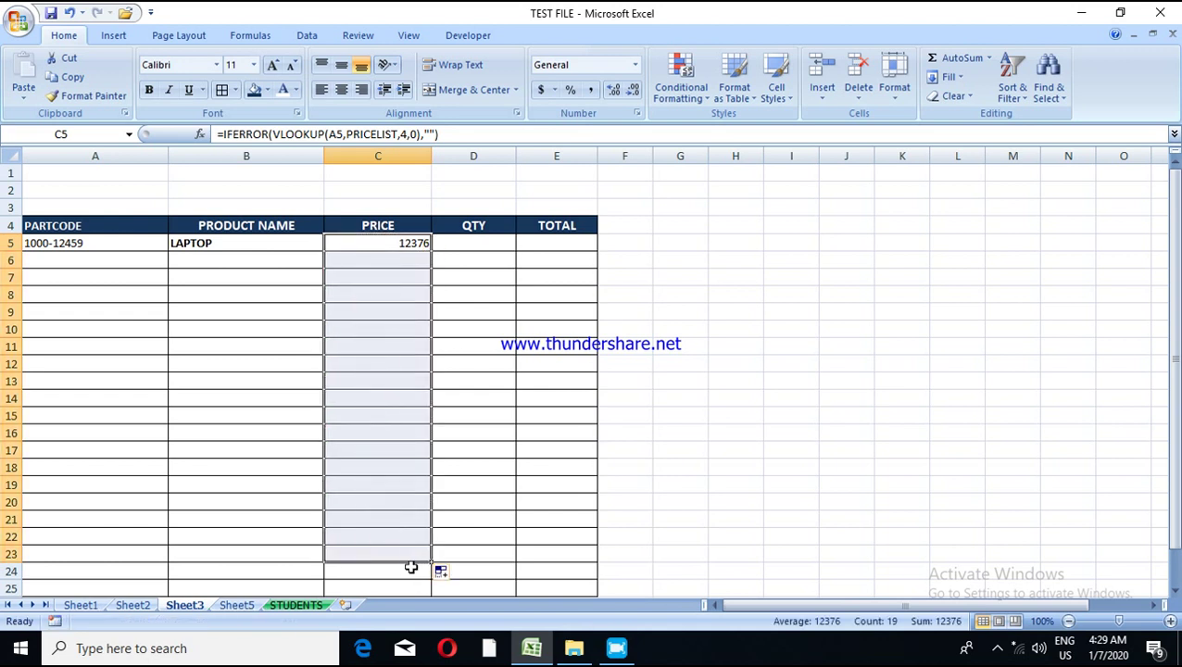
{"action": "left_click", "coordinate": [447, 514]}
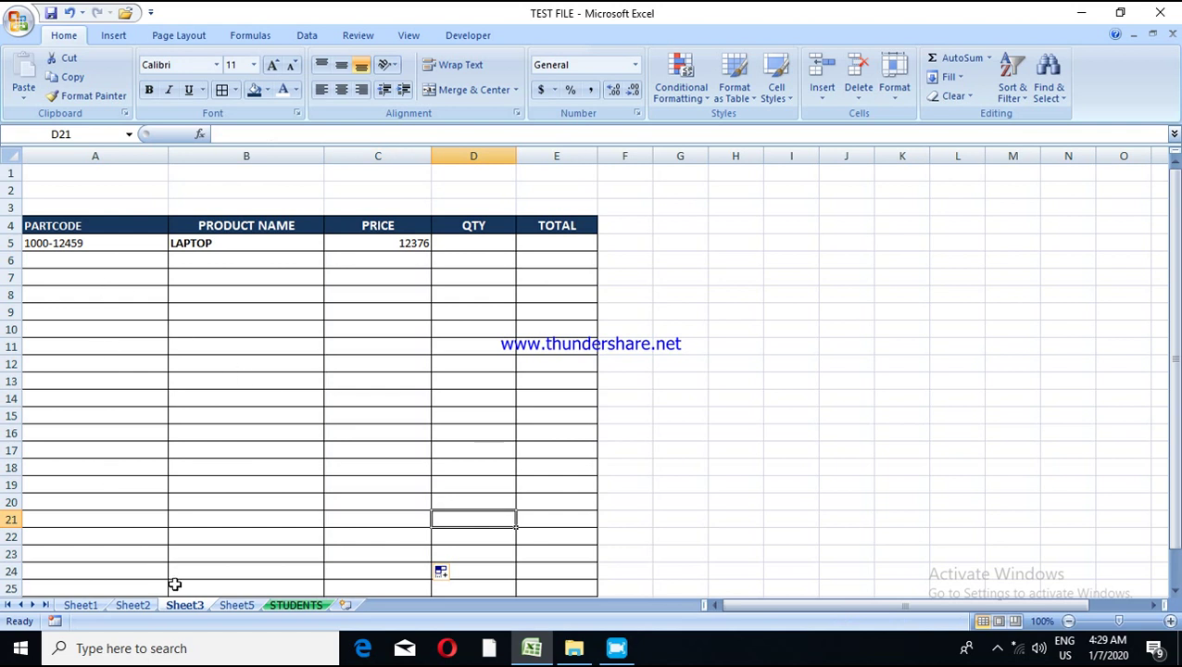
Step: Copy part code 1000-12457 from Sheet2 into Sheet3 cells A7, A6 and A17
{"action": "left_click", "coordinate": [144, 605]}
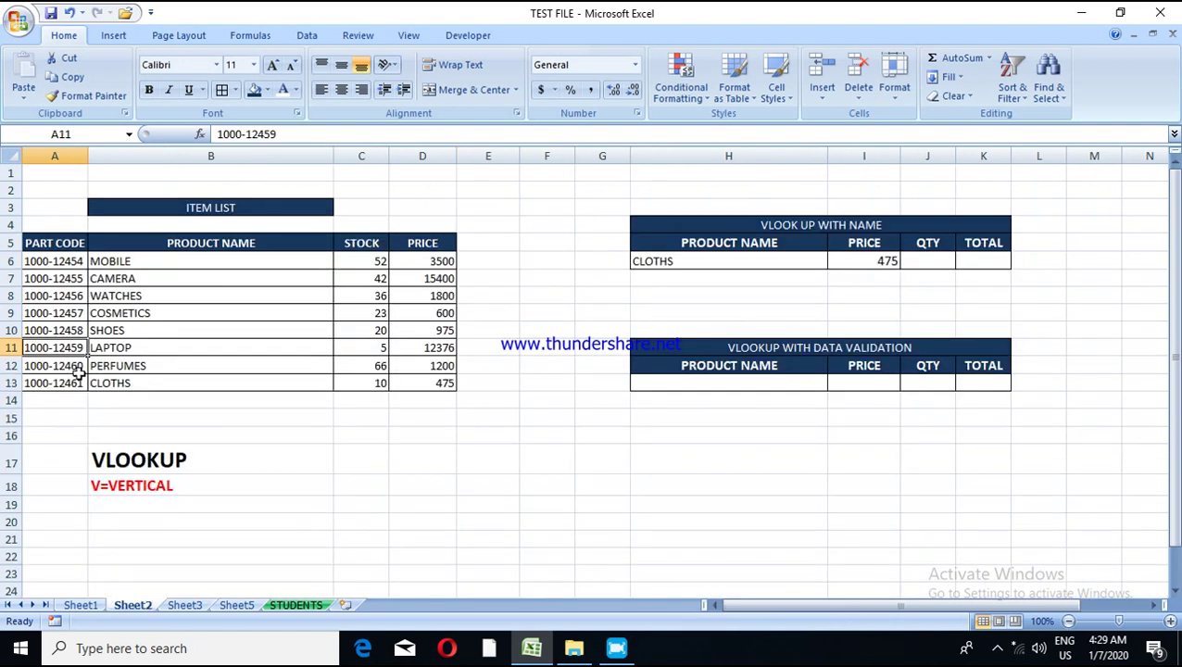
{"action": "left_click", "coordinate": [64, 318]}
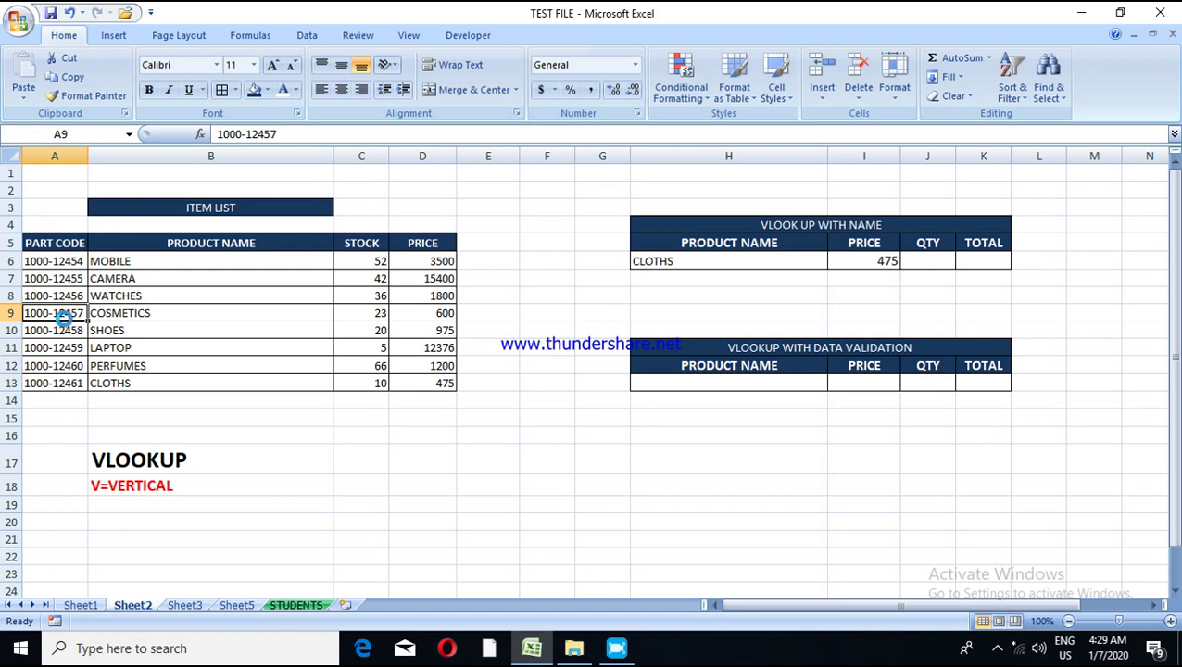
{"action": "key", "text": "ctrl+c"}
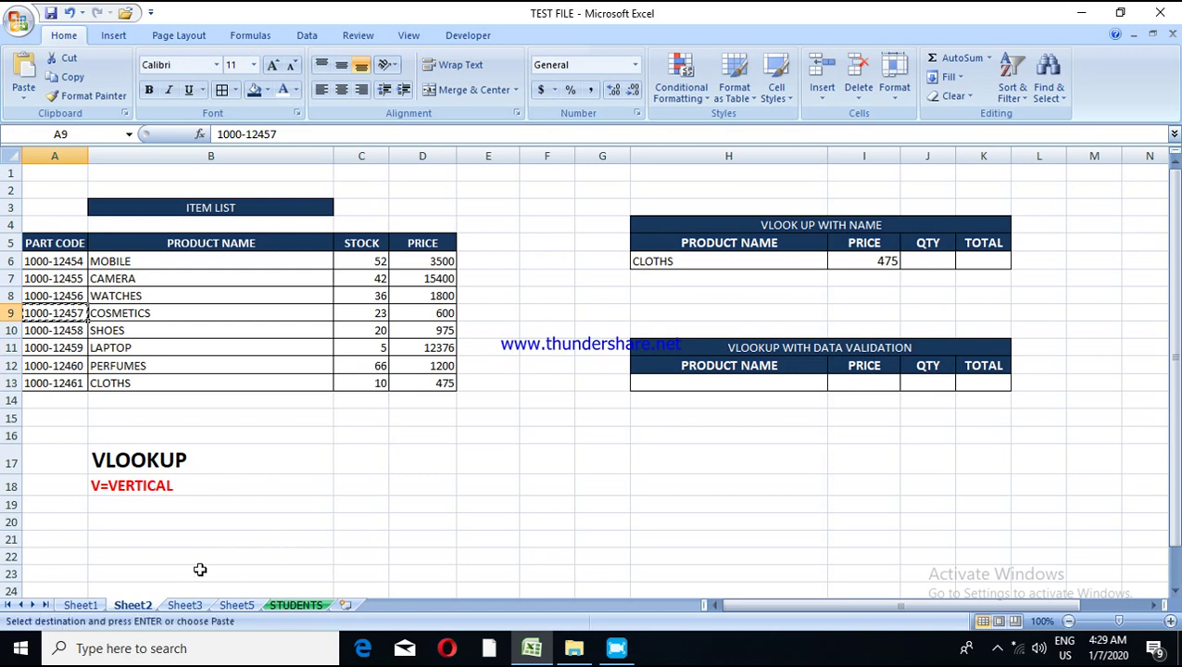
{"action": "left_click", "coordinate": [186, 605]}
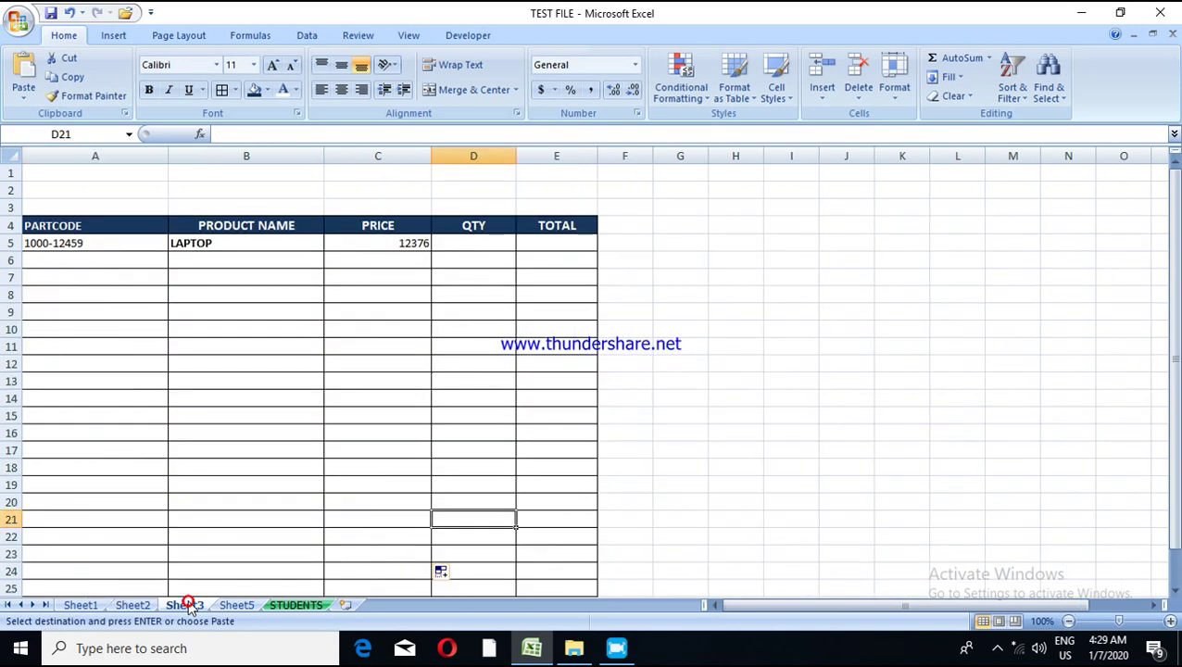
{"action": "left_click", "coordinate": [115, 279]}
{"action": "key", "text": "ctrl+v"}
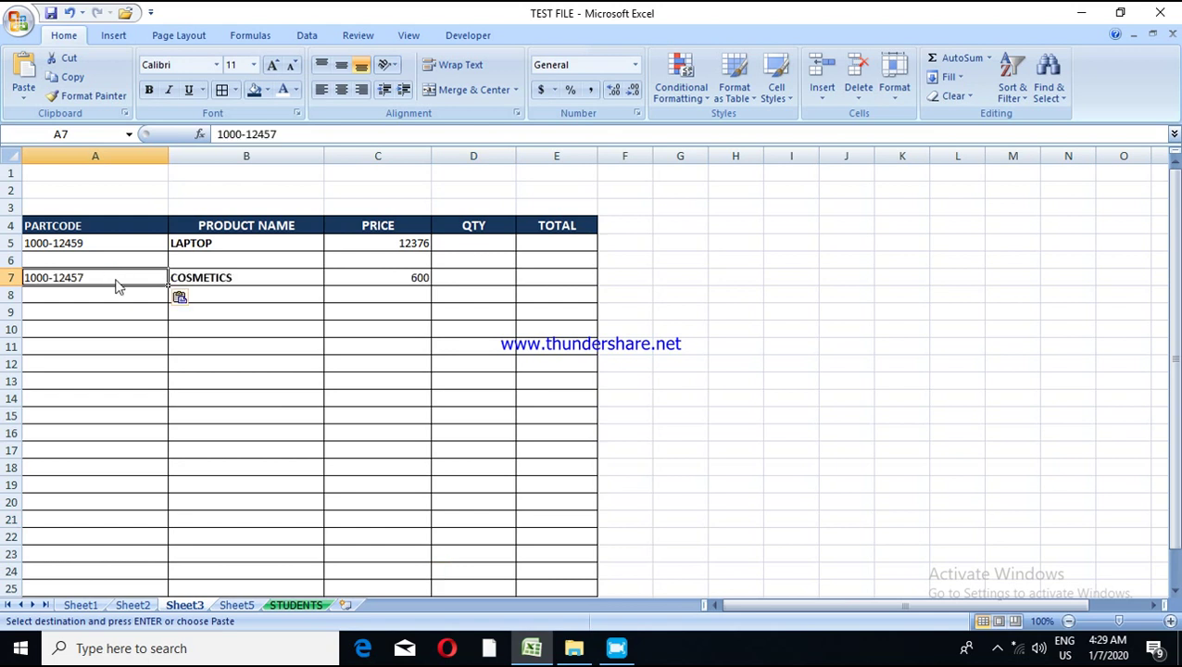
{"action": "left_click", "coordinate": [119, 258]}
{"action": "key", "text": "ctrl+v"}
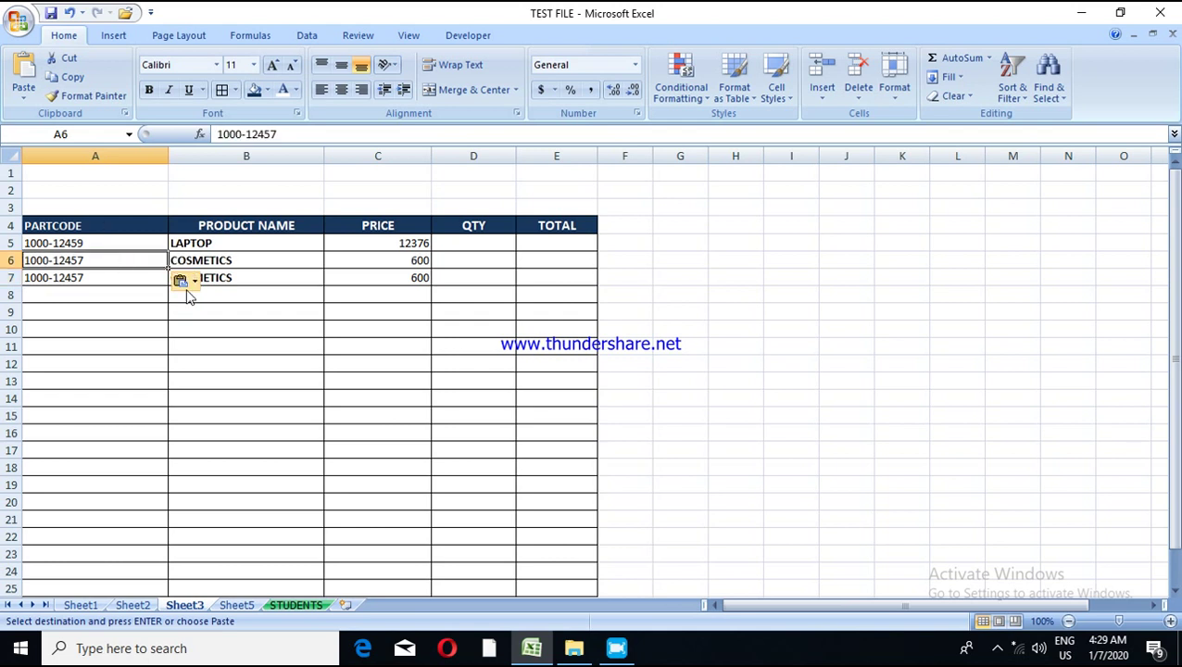
{"action": "left_click", "coordinate": [108, 345]}
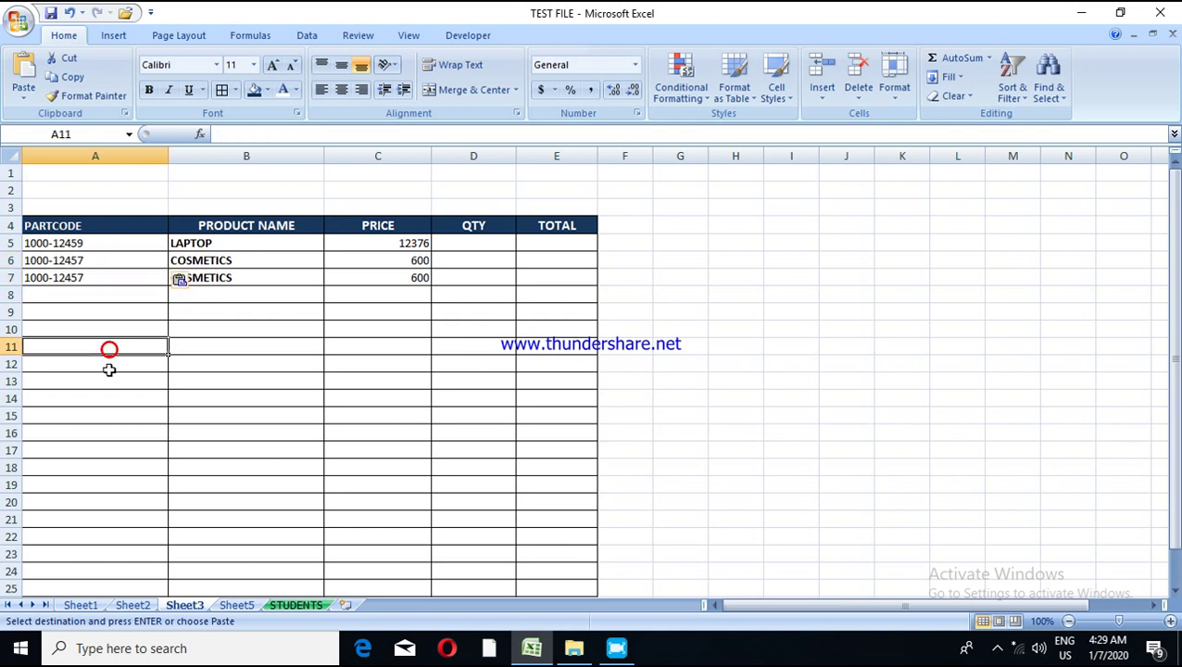
{"action": "left_click", "coordinate": [99, 449]}
{"action": "key", "text": "ctrl+v"}
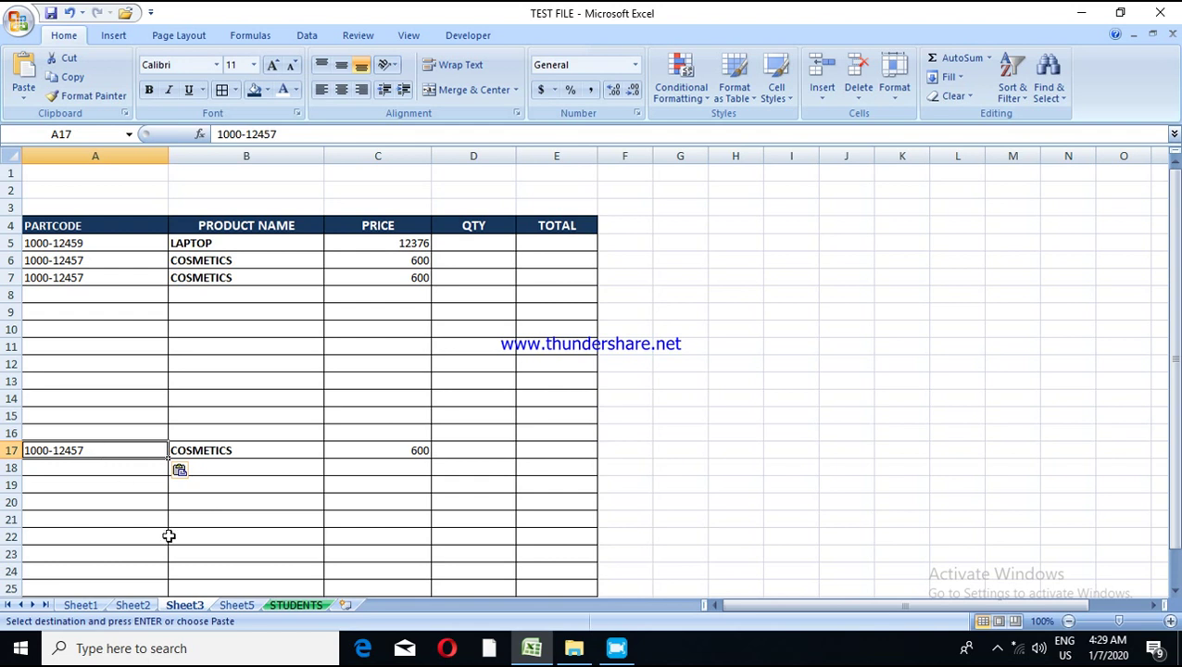
Step: Copy part code 1000-12460 (PERFUMES) from Sheet2 into Sheet3 cell A12
{"action": "left_click", "coordinate": [135, 606]}
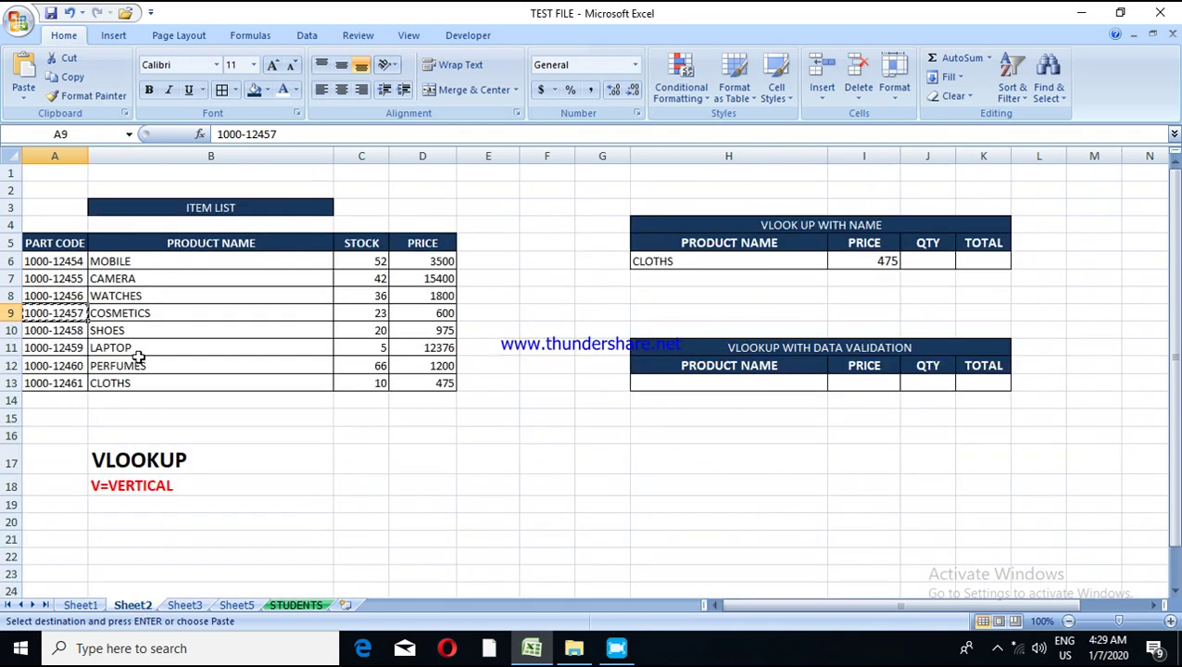
{"action": "left_click", "coordinate": [69, 365]}
{"action": "key", "text": "ctrl+c"}
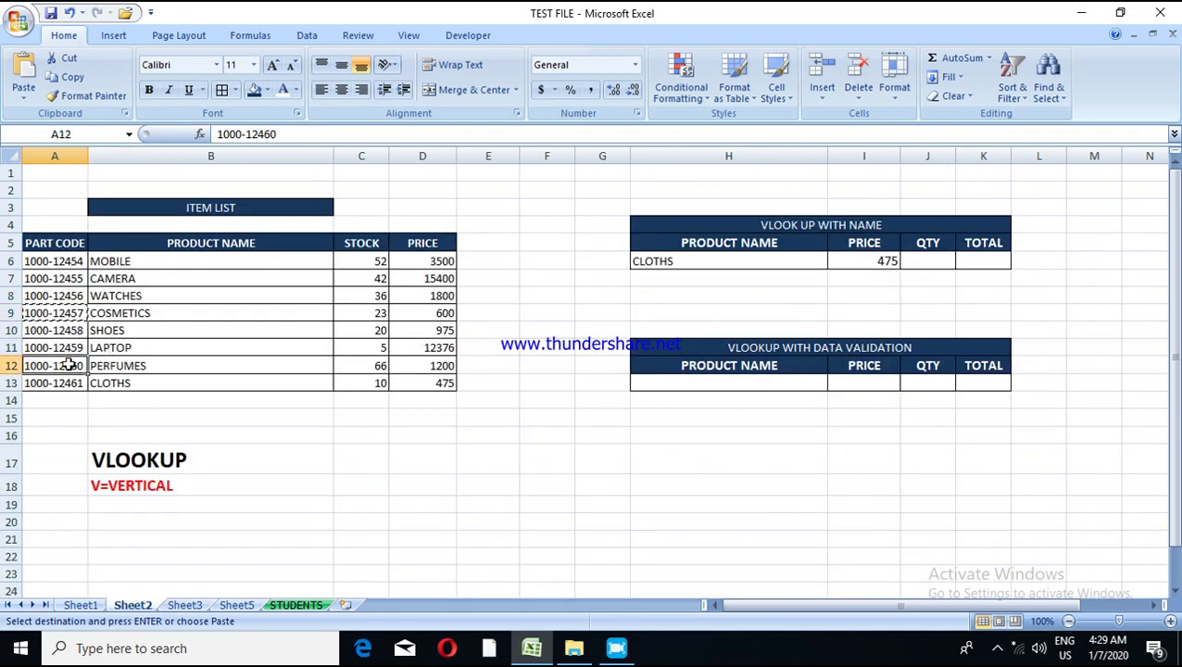
{"action": "left_click", "coordinate": [184, 605]}
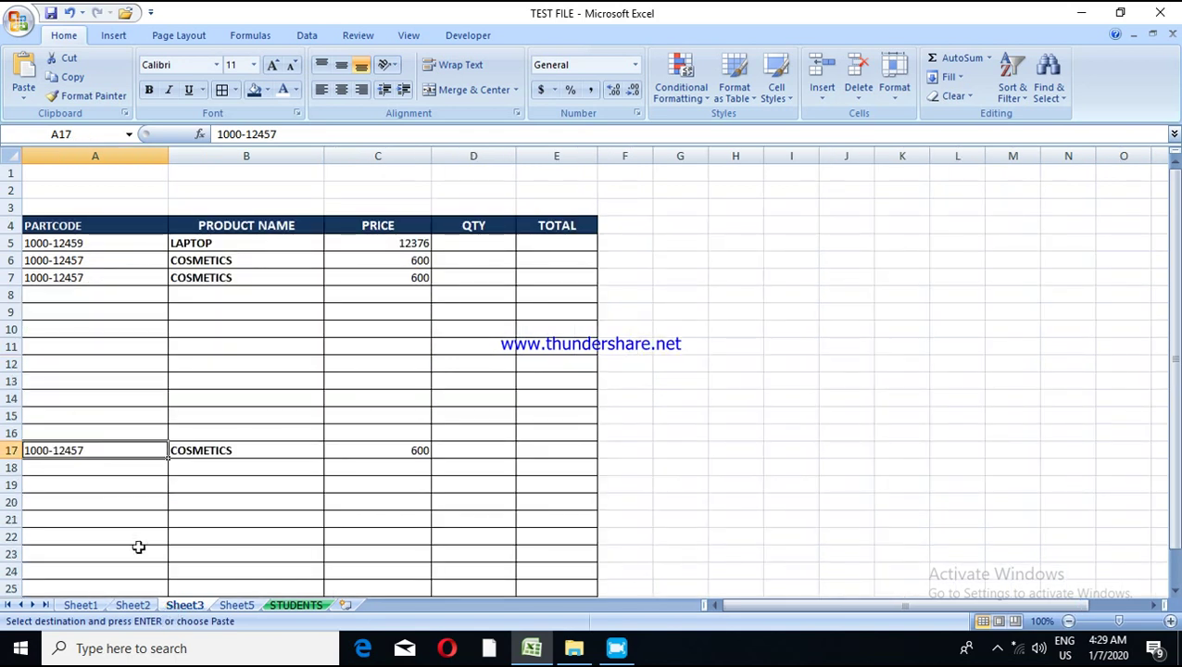
{"action": "left_click", "coordinate": [77, 361]}
{"action": "key", "text": "ctrl+v"}
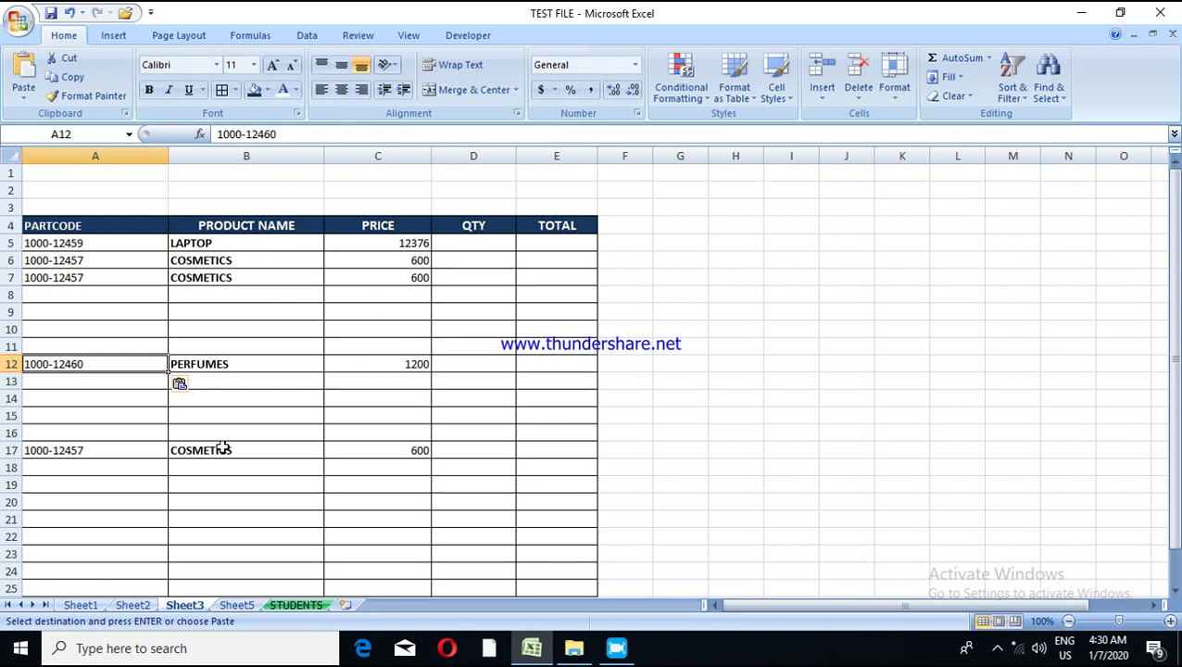
{"action": "left_click", "coordinate": [474, 242]}
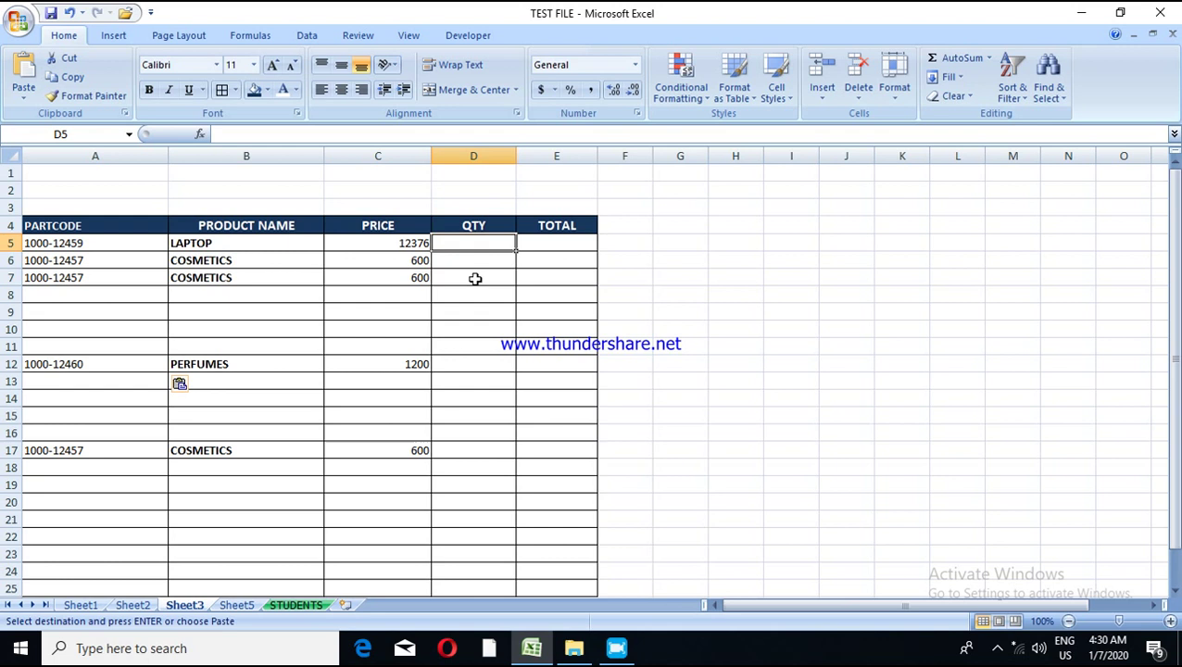
Step: Enter a quantity of 25 in D7
{"action": "left_click", "coordinate": [475, 277]}
{"action": "type", "text": "25"}
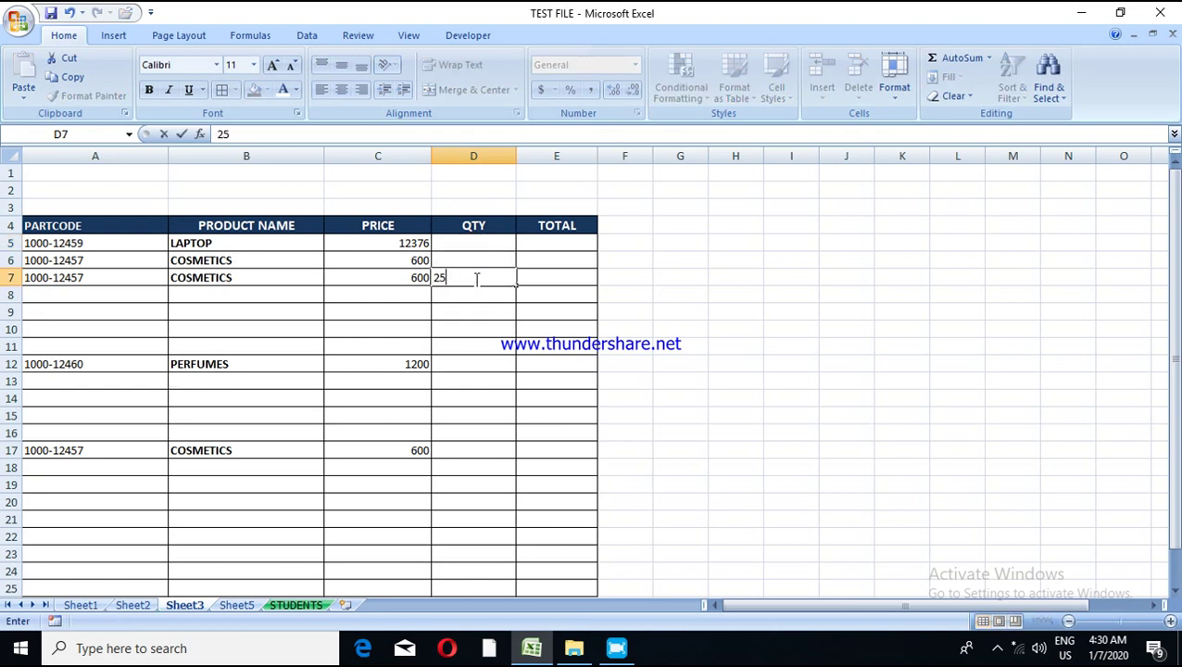
{"action": "key", "text": "Tab"}
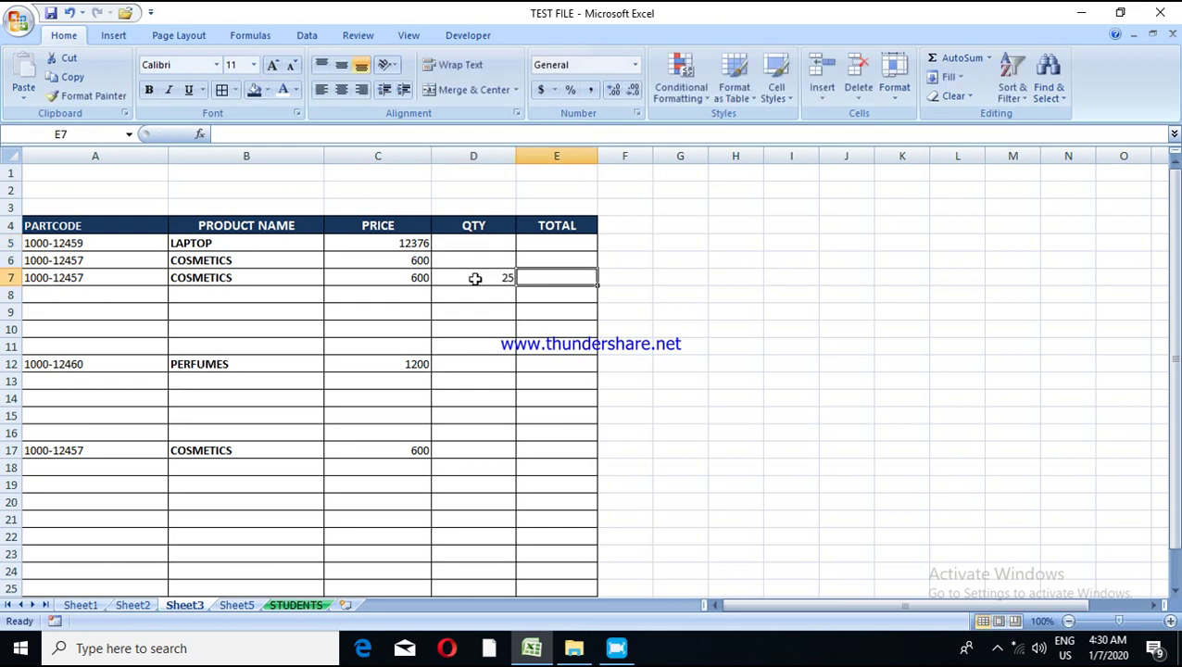
Step: Put the formula =C7*D7 in E7 so the total shows 15000
{"action": "type", "text": "="}
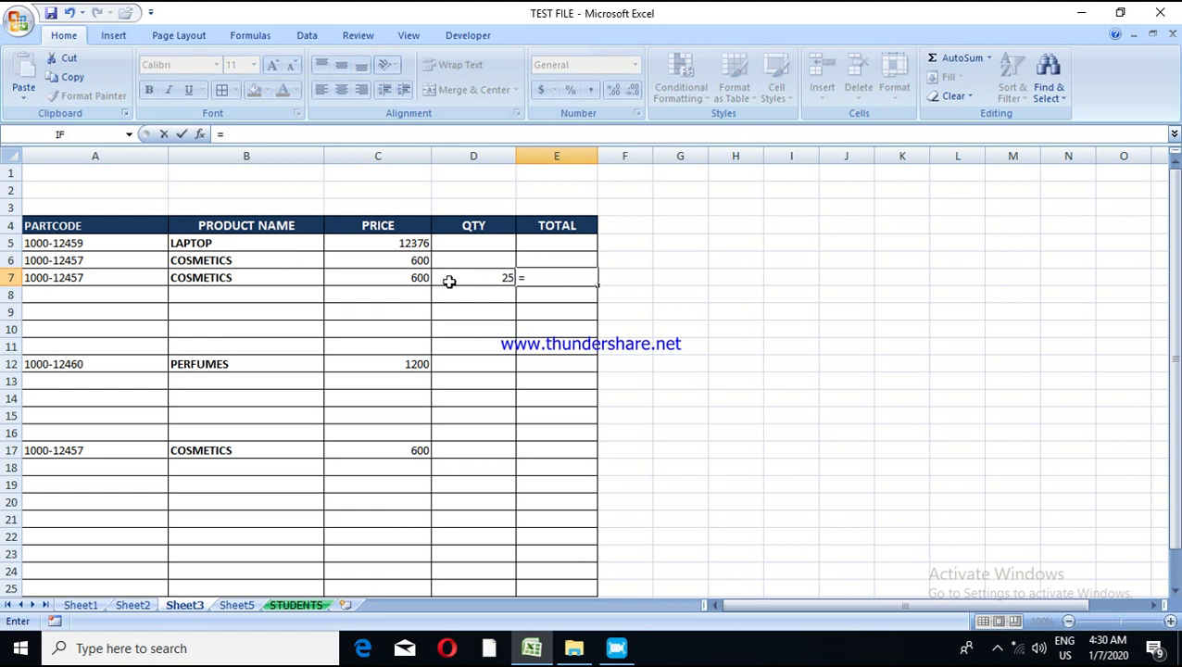
{"action": "left_click", "coordinate": [423, 283]}
{"action": "type", "text": "*"}
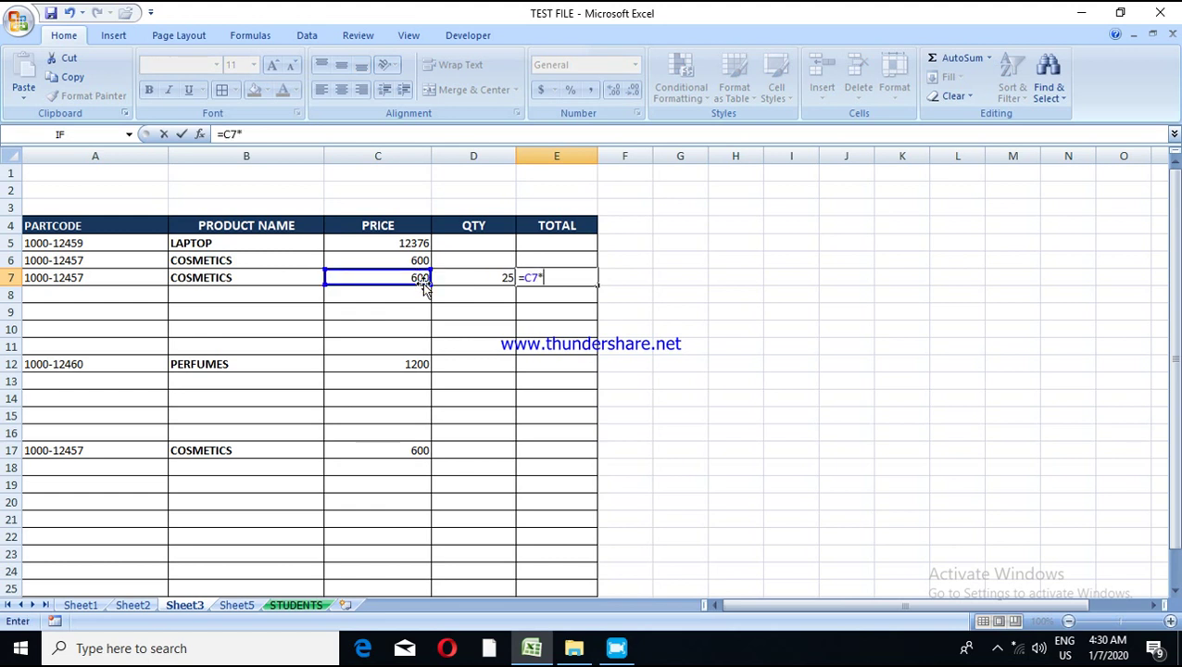
{"action": "left_click", "coordinate": [447, 286]}
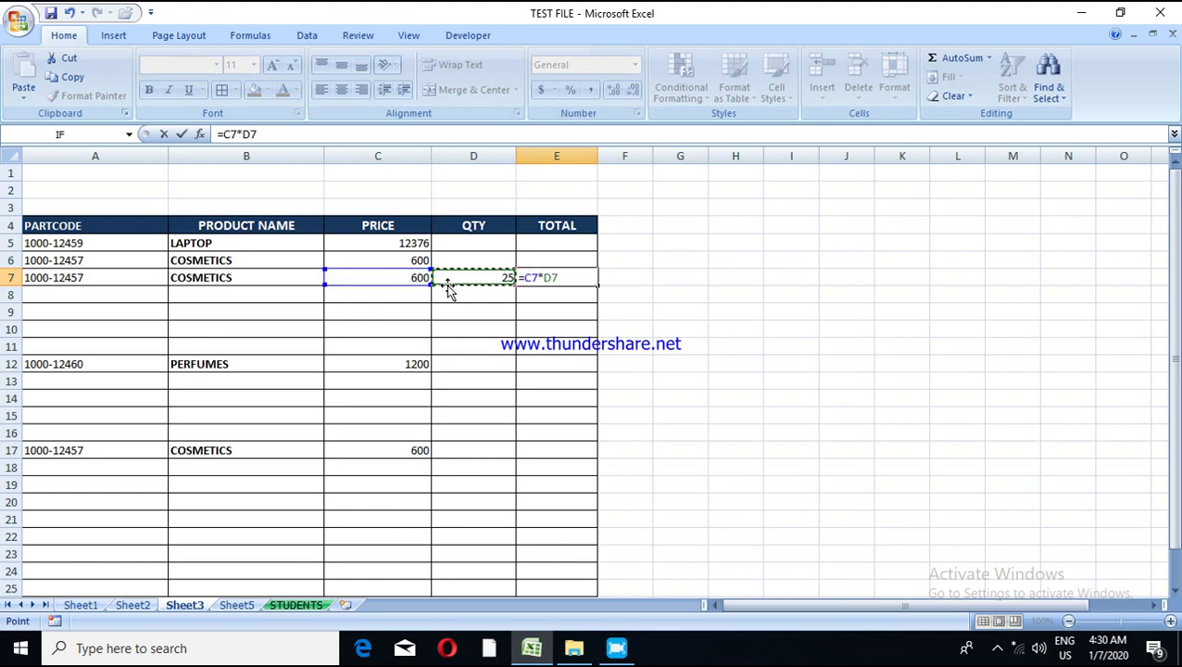
{"action": "key", "text": "Return"}
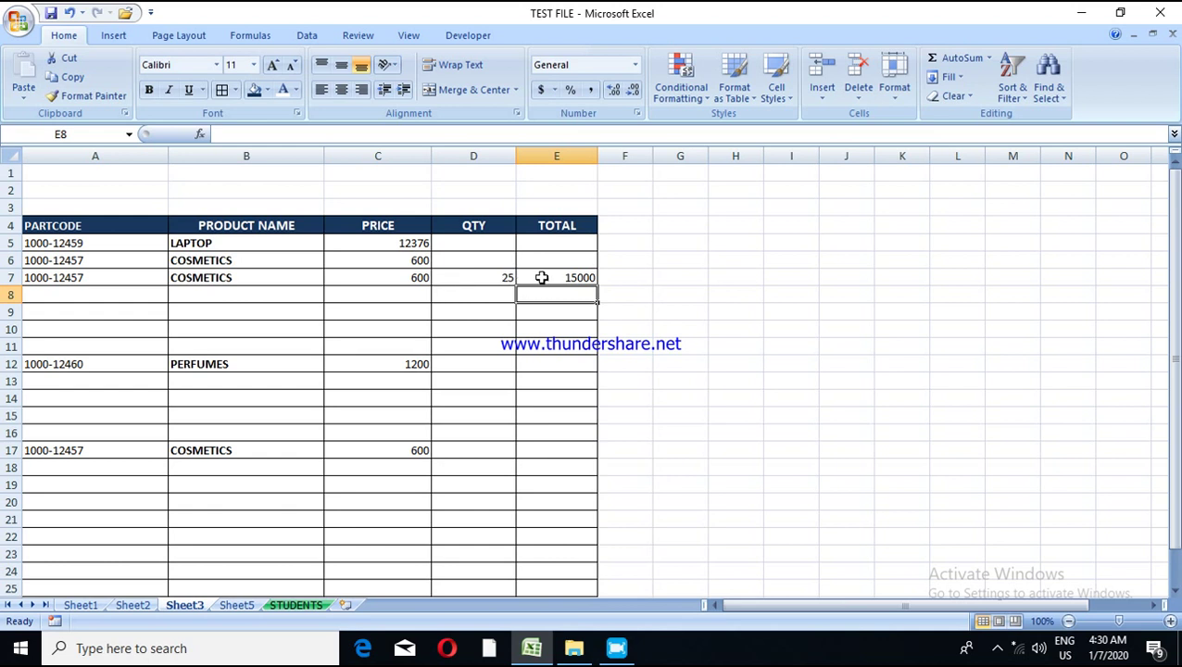
{"action": "left_click", "coordinate": [542, 278]}
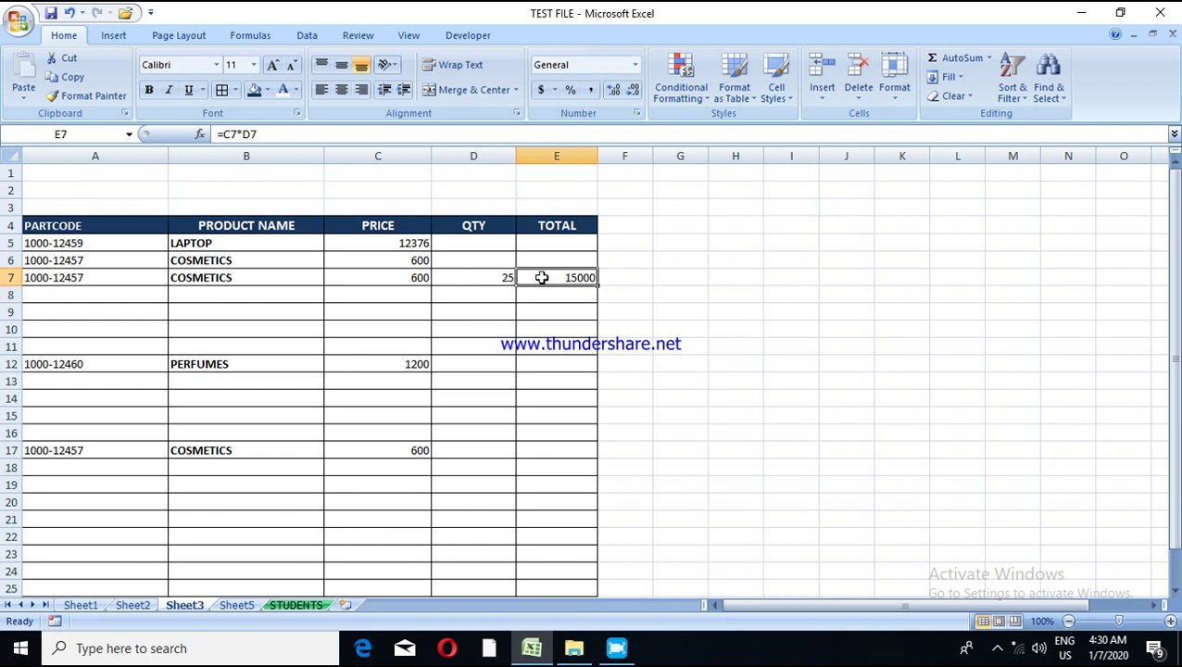
{"action": "left_click", "coordinate": [555, 245]}
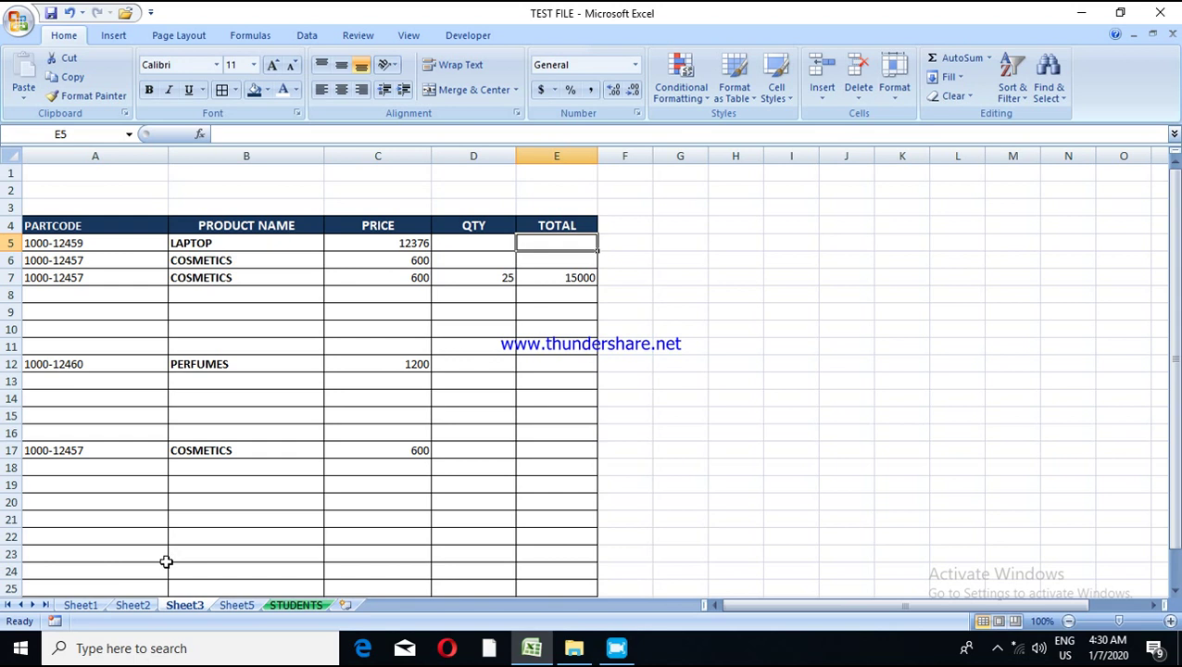
Step: Bring the Free Screen Recorder window to the front from the taskbar
{"action": "left_click", "coordinate": [613, 650]}
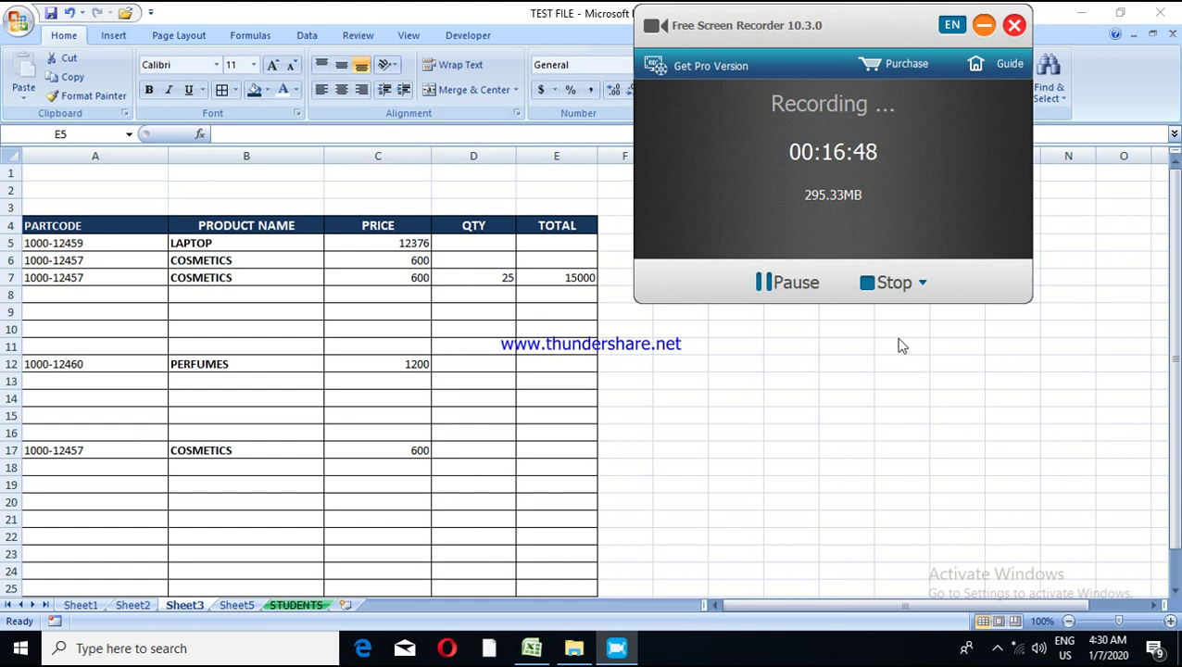